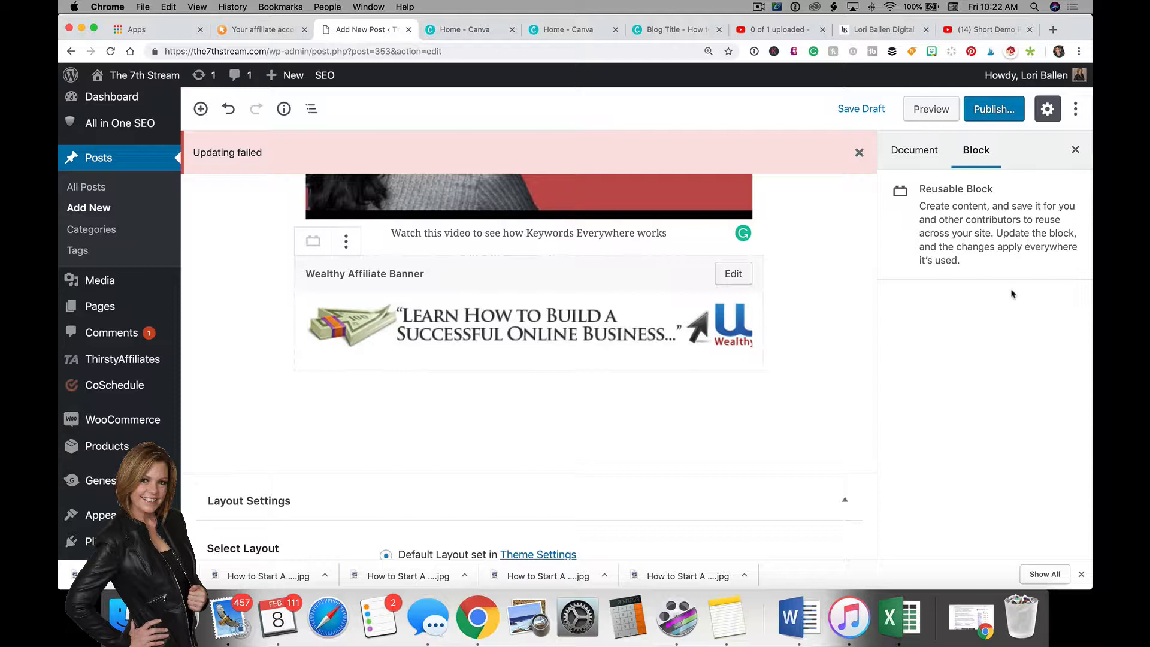
# Step: Dismiss the "Updating failed" notice above the post
pyautogui.scroll(-3, 1013, 294)
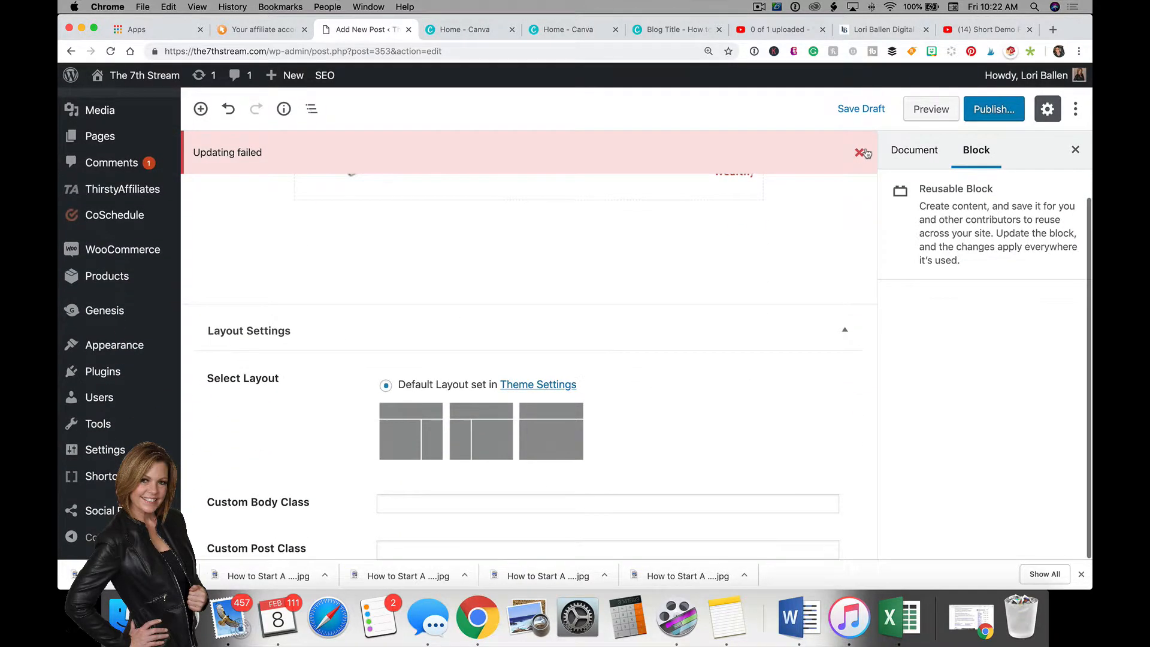
pyautogui.click(860, 153)
# Step: Examine the Keywords Everywhere demo video, the Wealthy Affiliate banner and the layout settings in the post
pyautogui.scroll(2, 758, 247)
pyautogui.scroll(3, 756, 245)
pyautogui.scroll(-2, 752, 244)
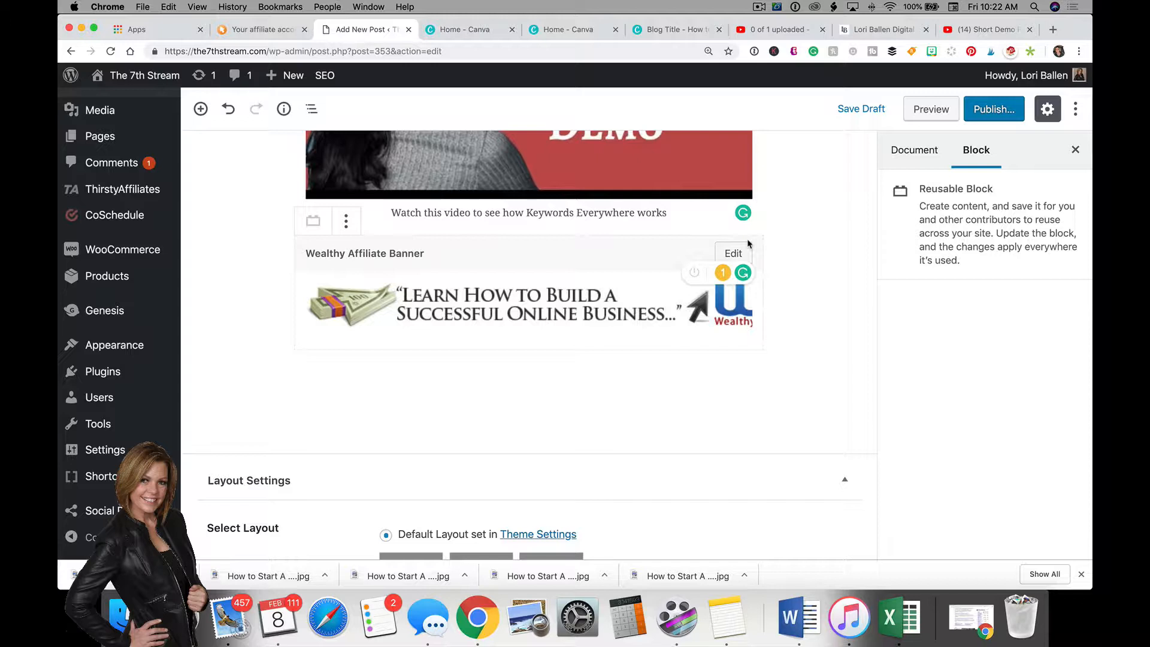
pyautogui.scroll(3, 747, 246)
pyautogui.scroll(-4, 743, 263)
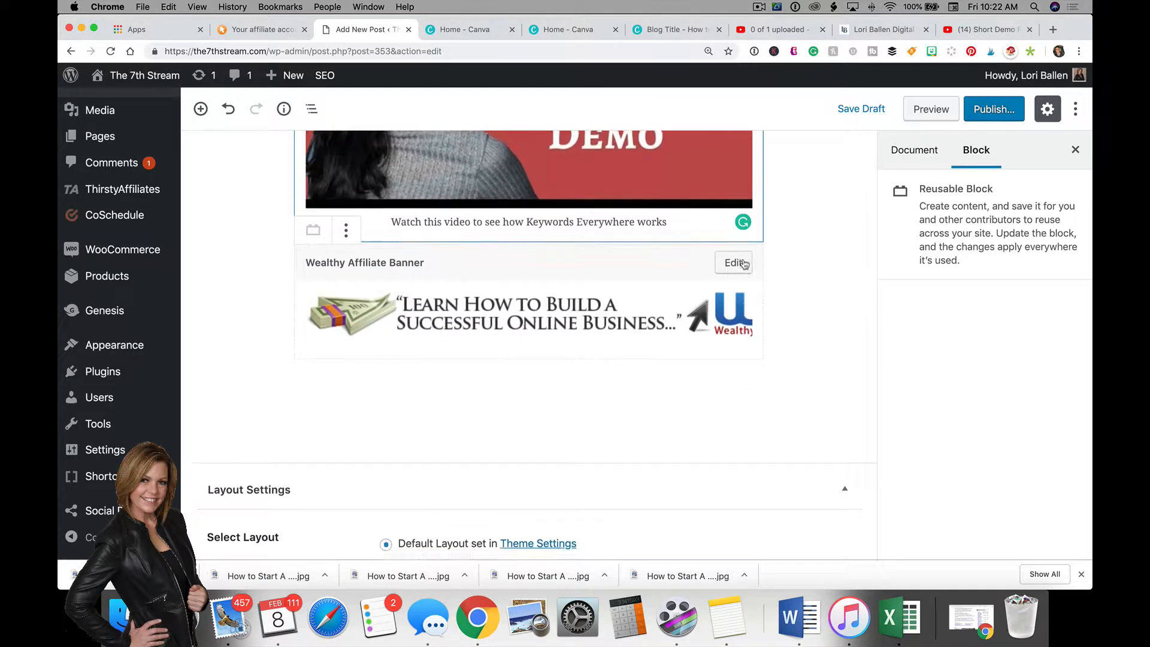
pyautogui.scroll(-3, 737, 262)
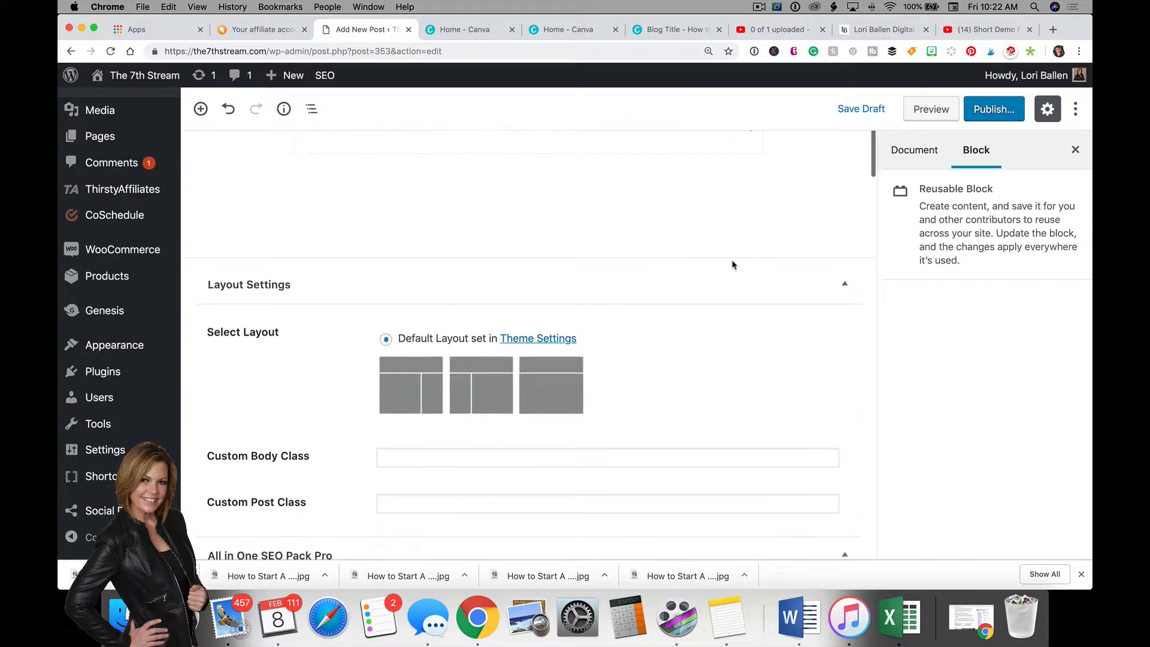
pyautogui.scroll(2, 713, 286)
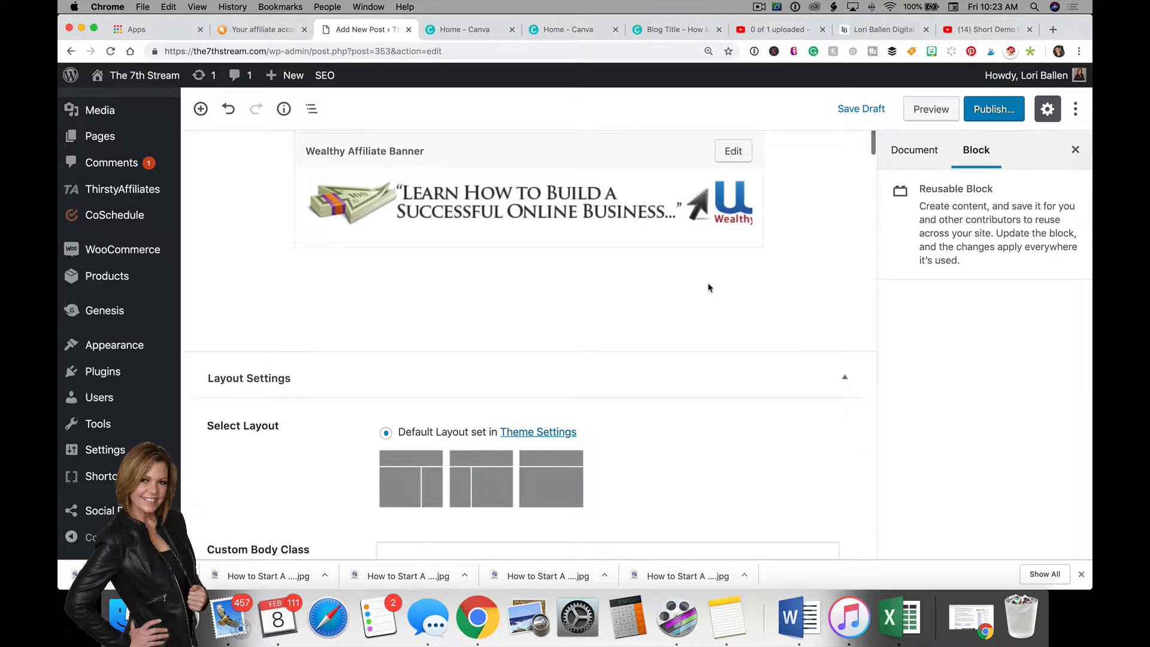
pyautogui.scroll(-3, 709, 286)
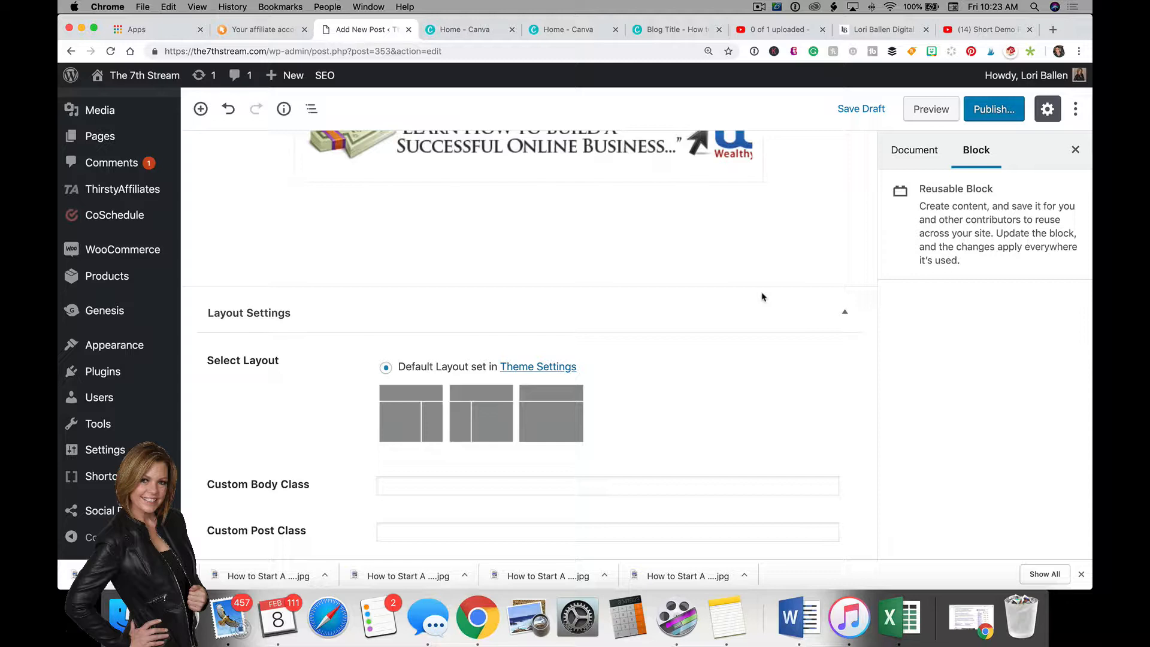
pyautogui.scroll(2, 758, 293)
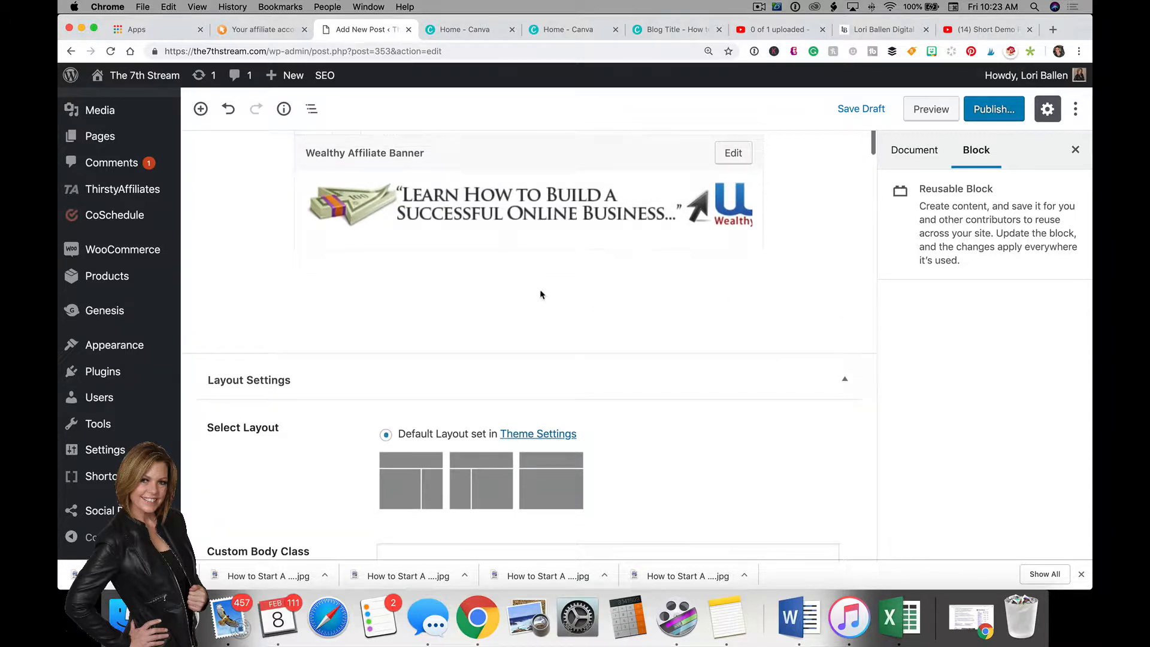
pyautogui.click(502, 275)
pyautogui.scroll(2, 502, 275)
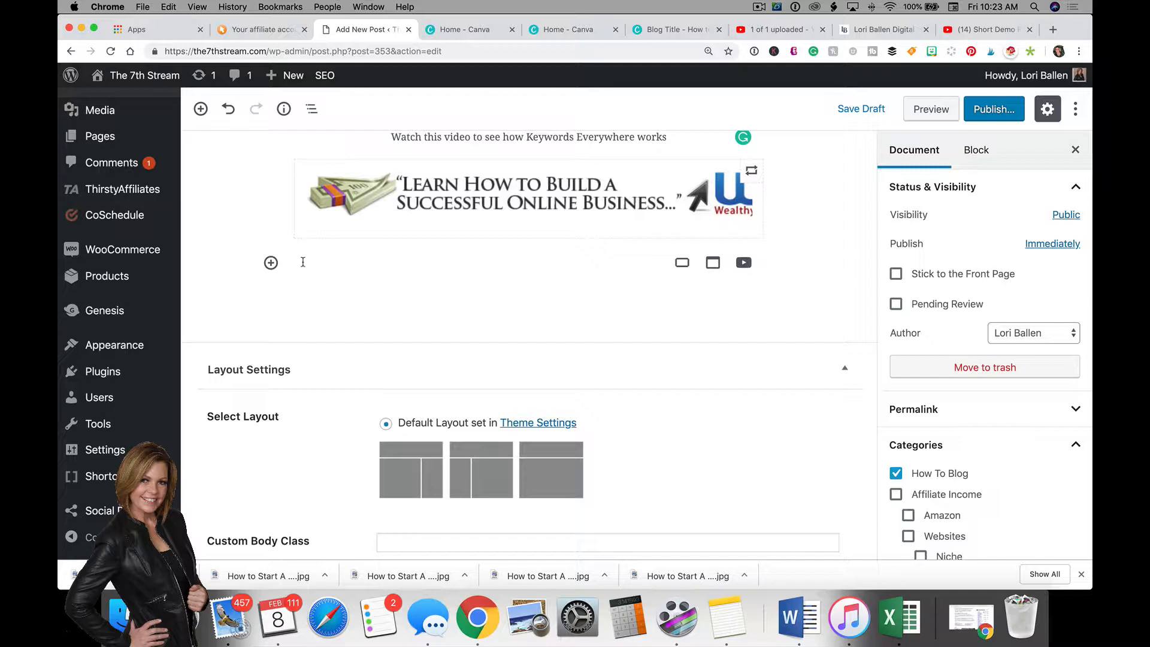
pyautogui.scroll(5, 303, 261)
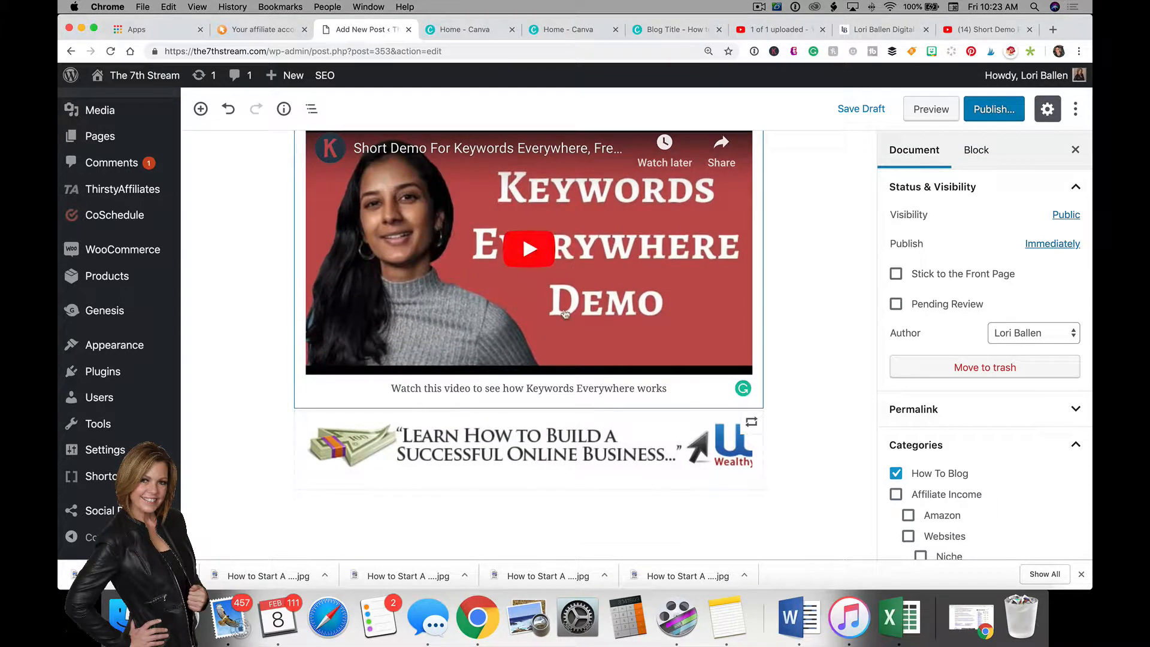
pyautogui.scroll(-3, 773, 222)
pyautogui.scroll(3, 773, 222)
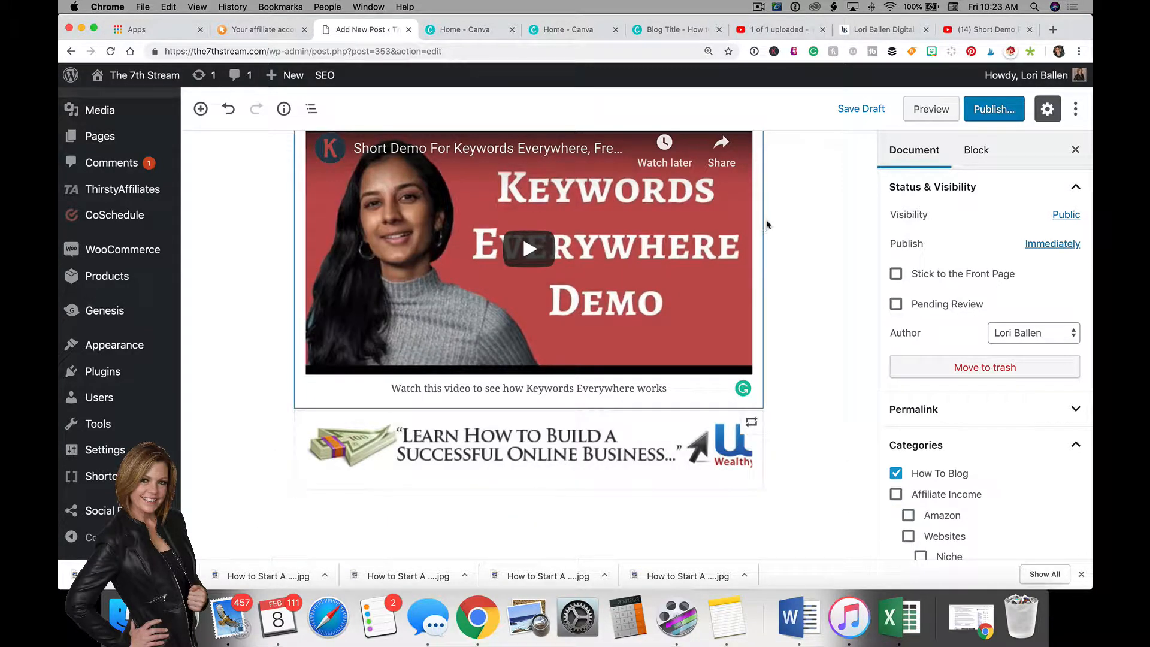
pyautogui.scroll(-5, 706, 293)
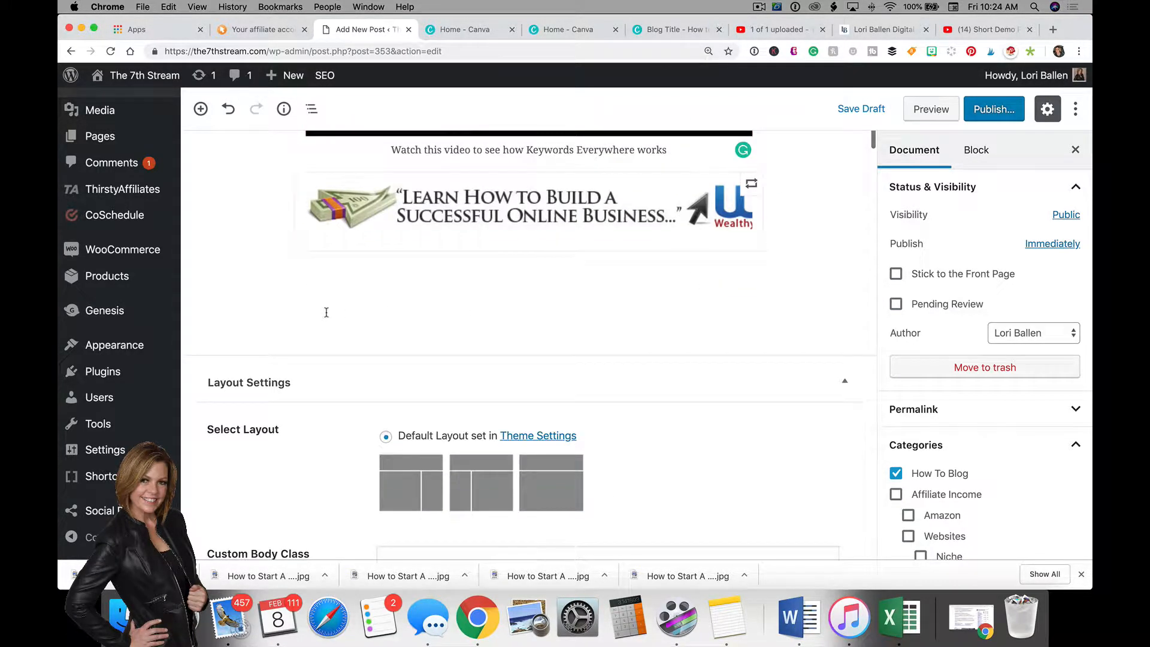
# Step: Write "Keywords Everywhere" below the Wealthy Affiliate banner, convert it to a level 2 heading, and start an empty block beneath it
pyautogui.click(304, 276)
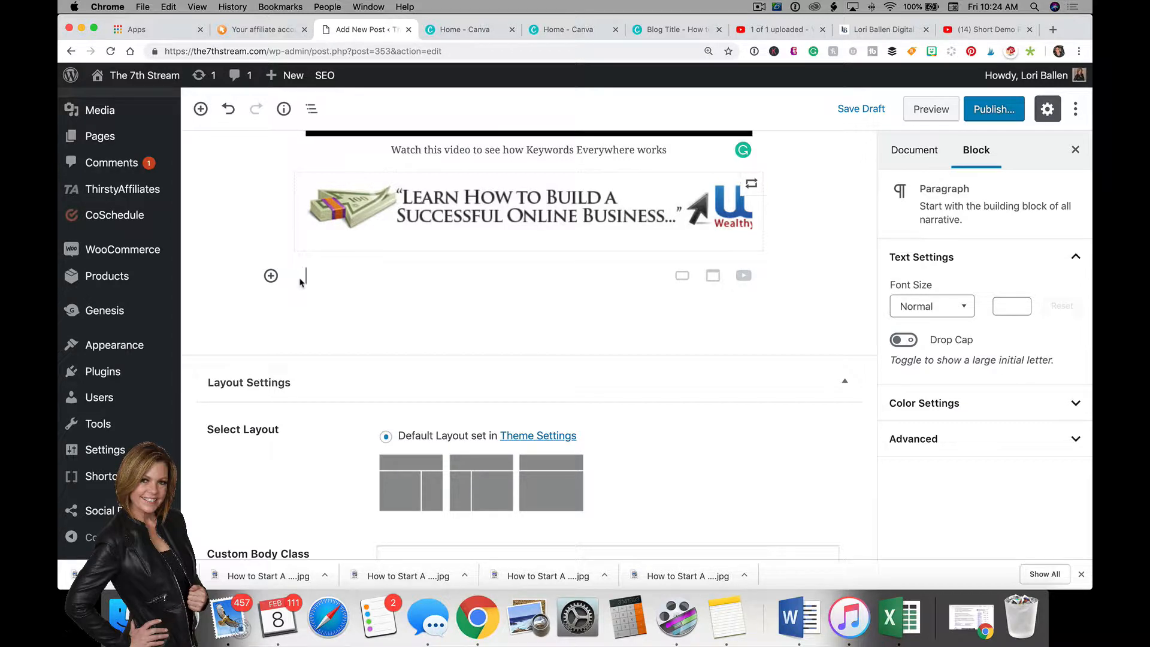
pyautogui.write('Keywords Everywhere')
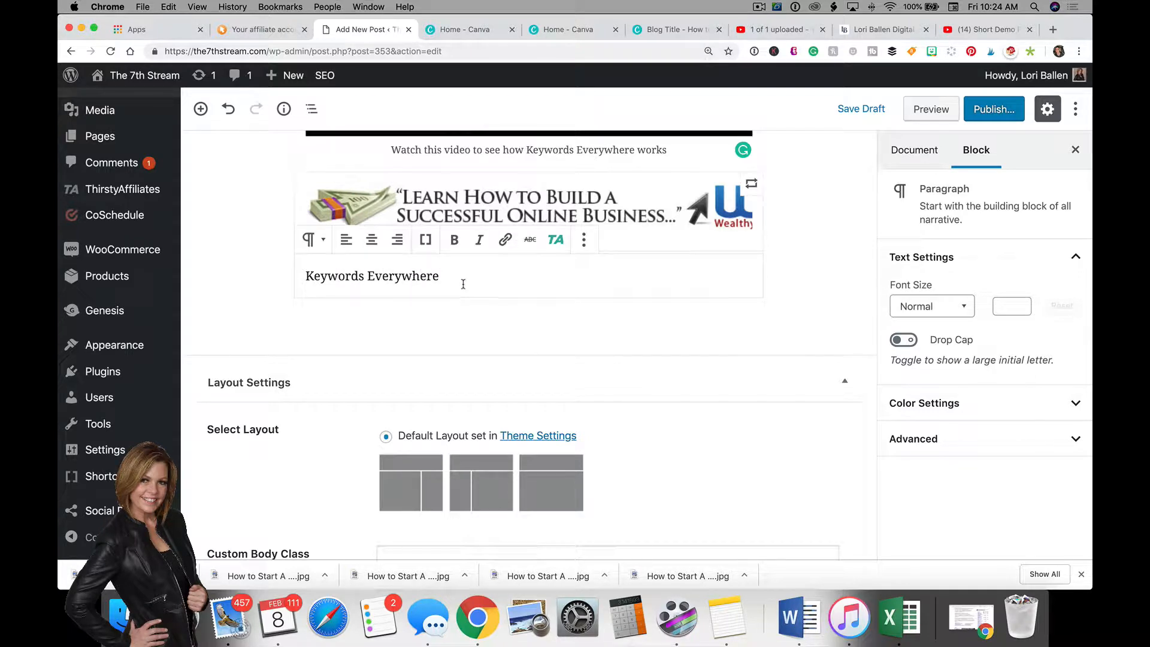
pyautogui.click(314, 240)
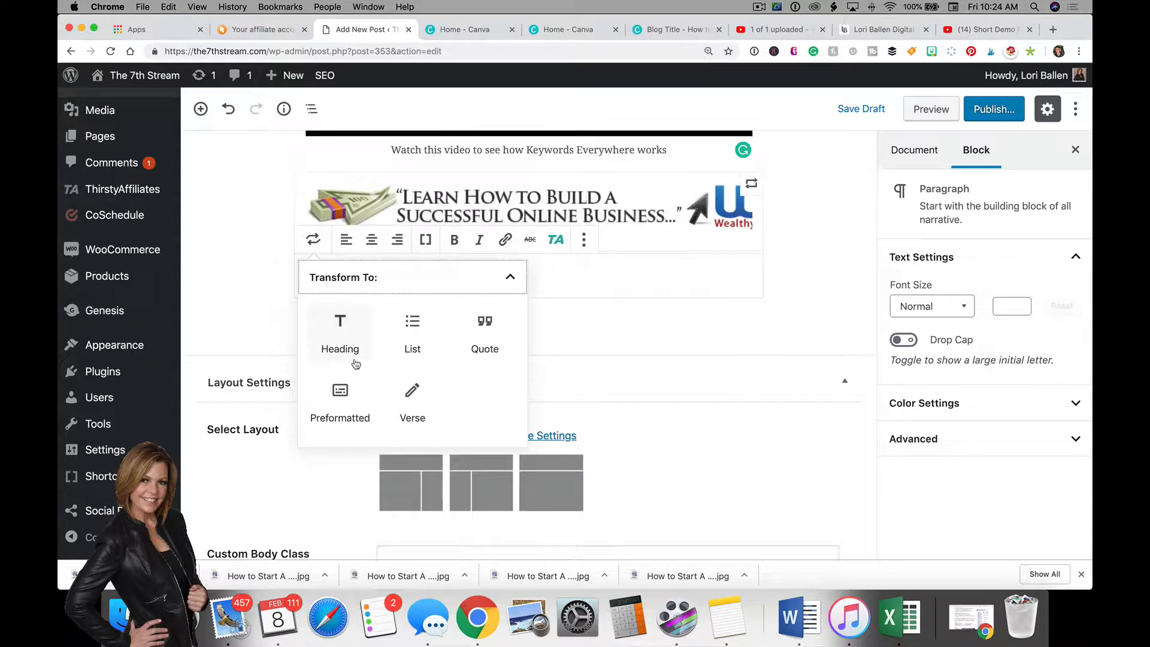
pyautogui.click(345, 341)
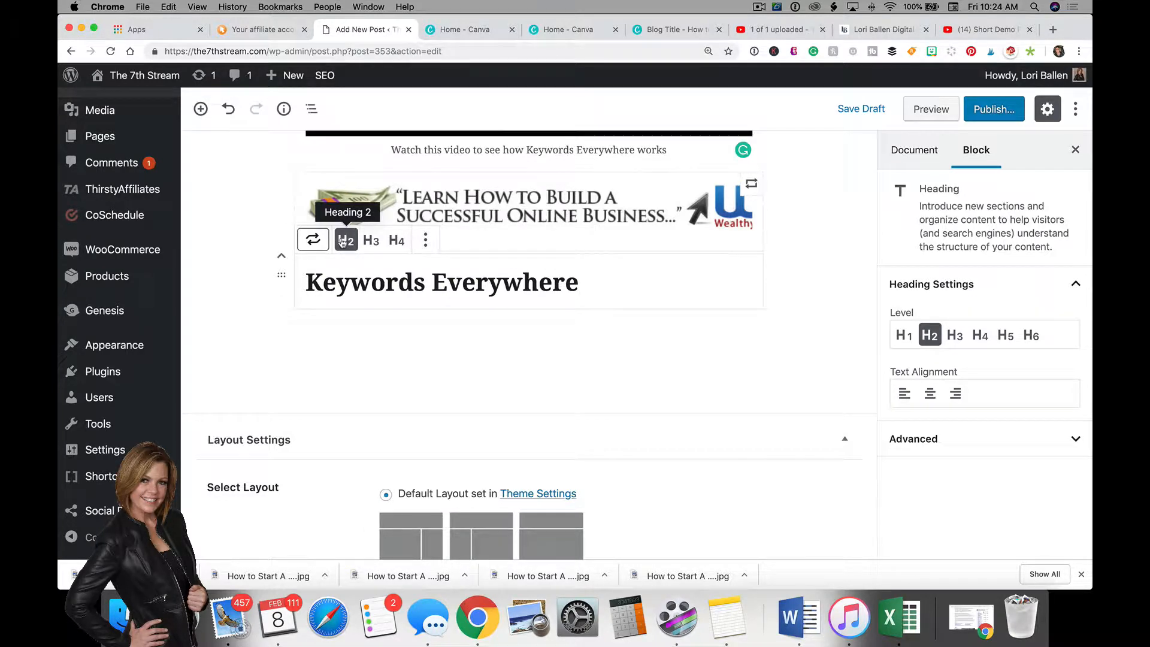
pyautogui.scroll(5, 342, 240)
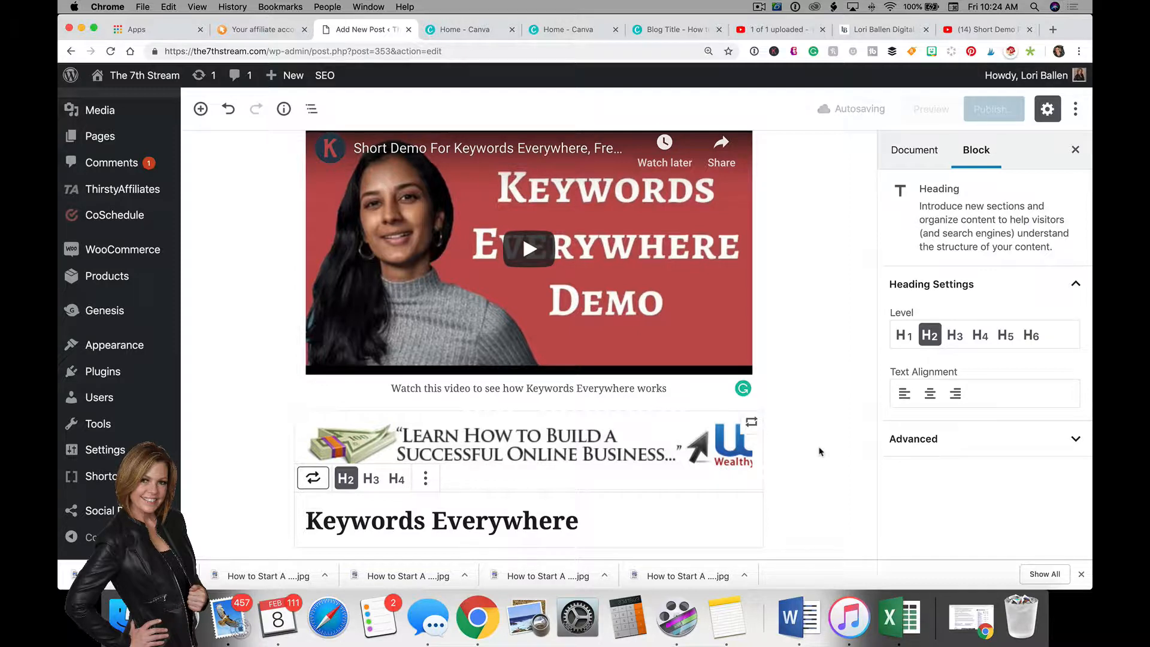
pyautogui.scroll(-4, 819, 451)
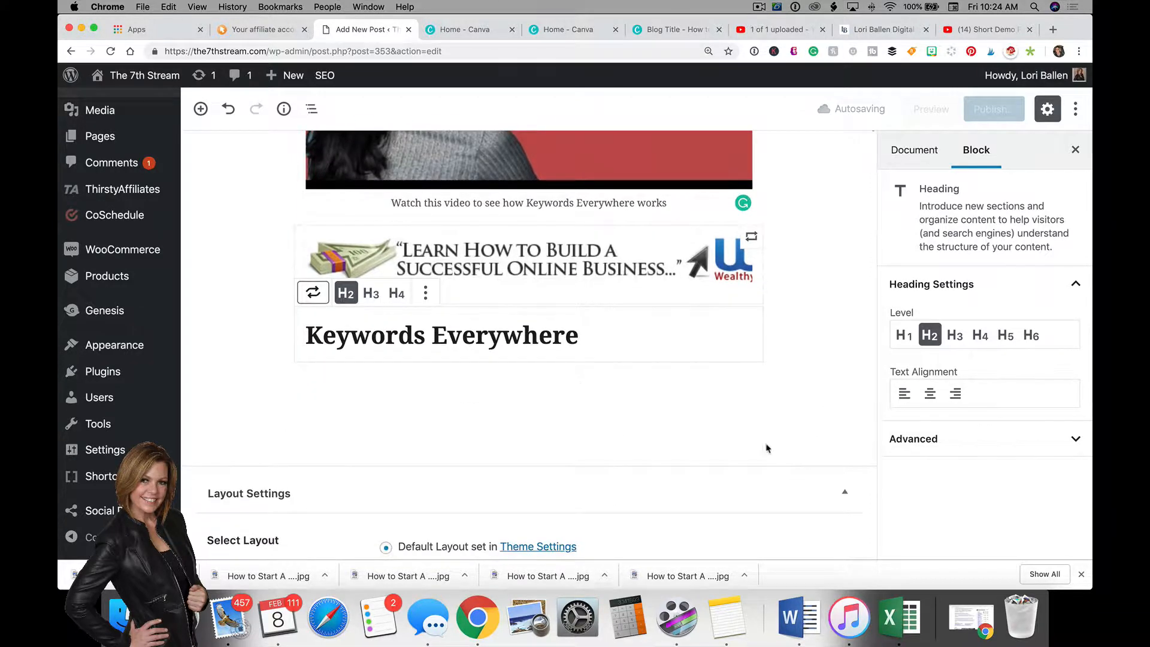
pyautogui.click(582, 336)
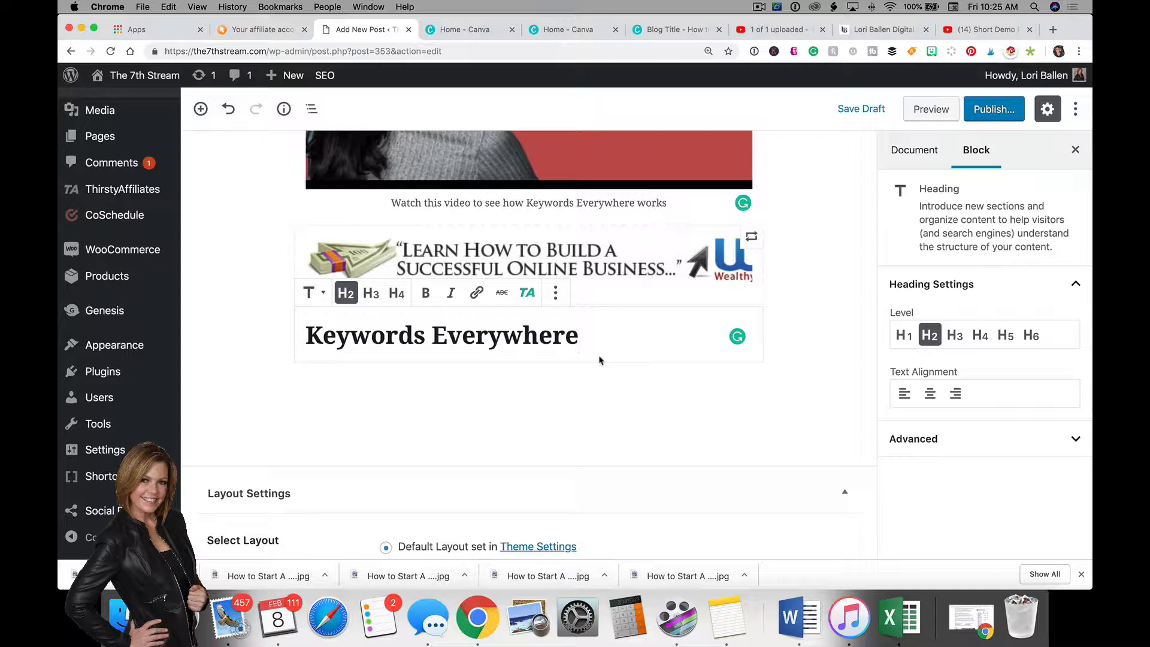
pyautogui.press('Return')
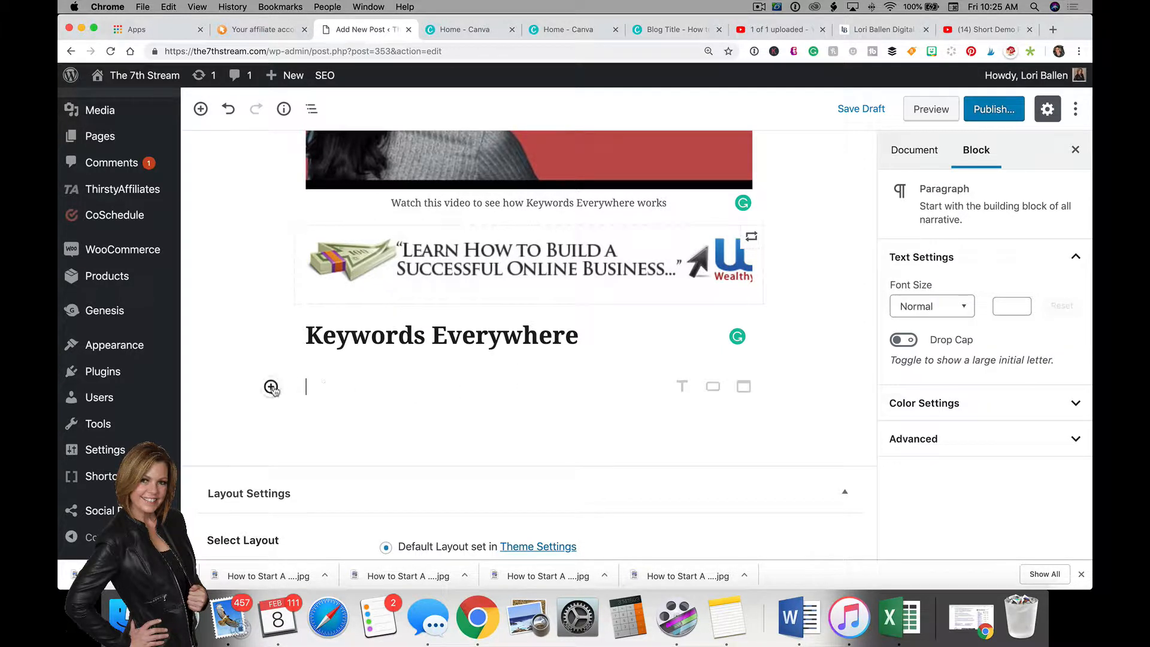
pyautogui.click(271, 387)
pyautogui.write('Goo')
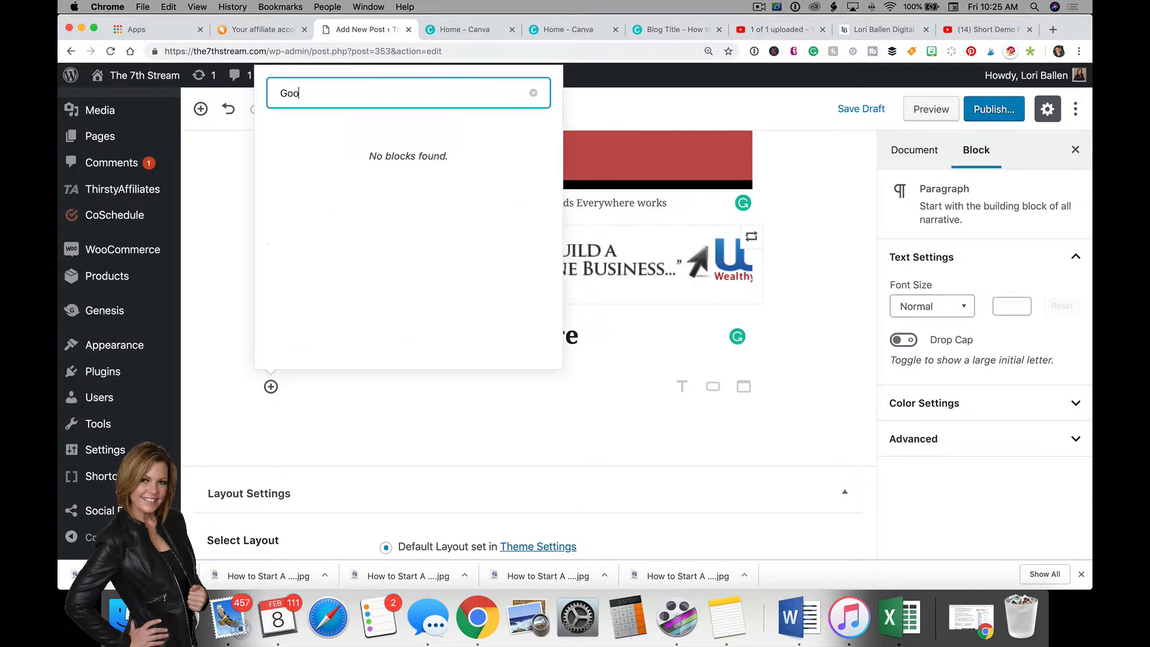
pyautogui.write('gle Suggeest')
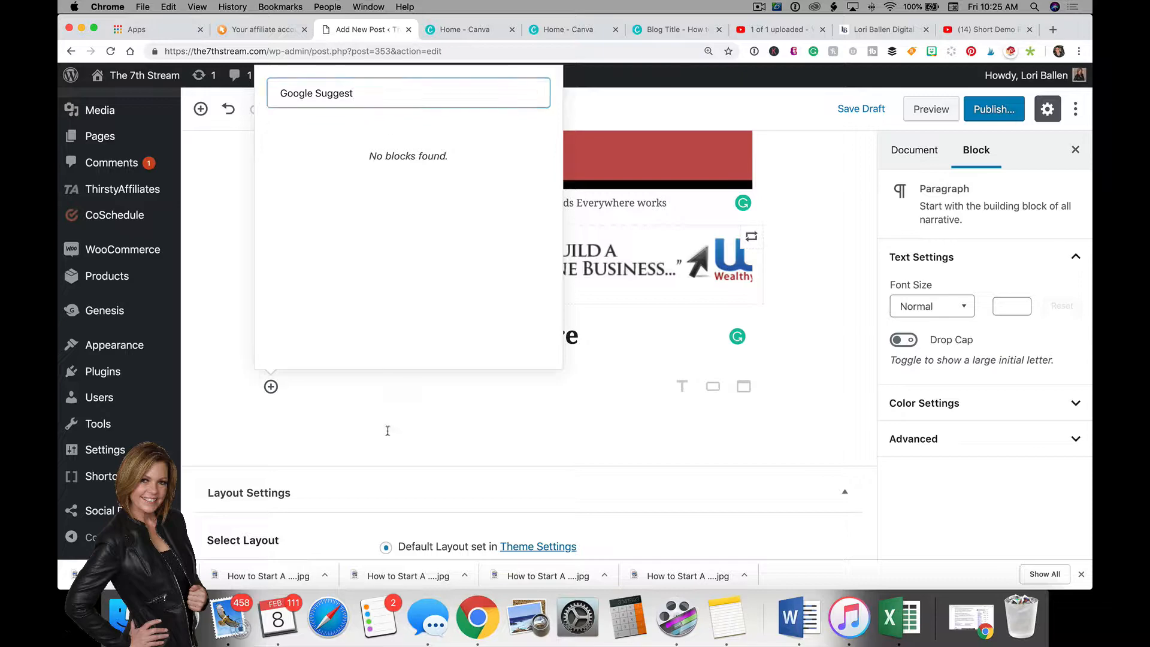
pyautogui.click(271, 387)
# Step: Insert a heading block reading "Google Suggest" below the Keywords Everywhere heading
pyautogui.click(271, 386)
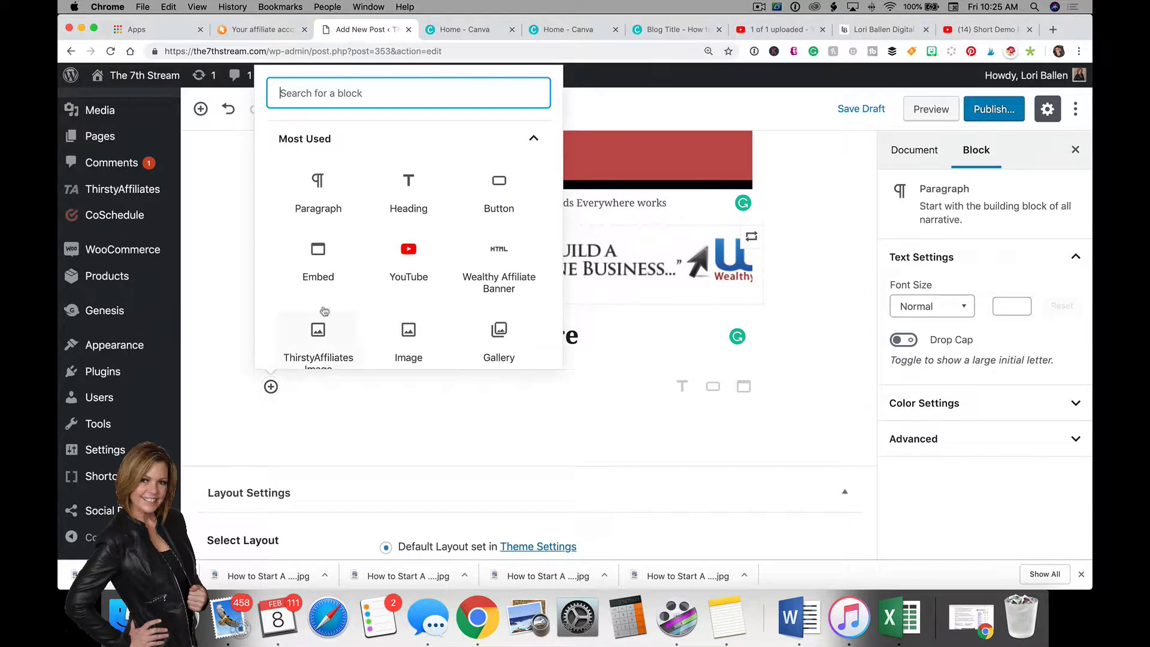
pyautogui.click(408, 182)
pyautogui.write('Googl')
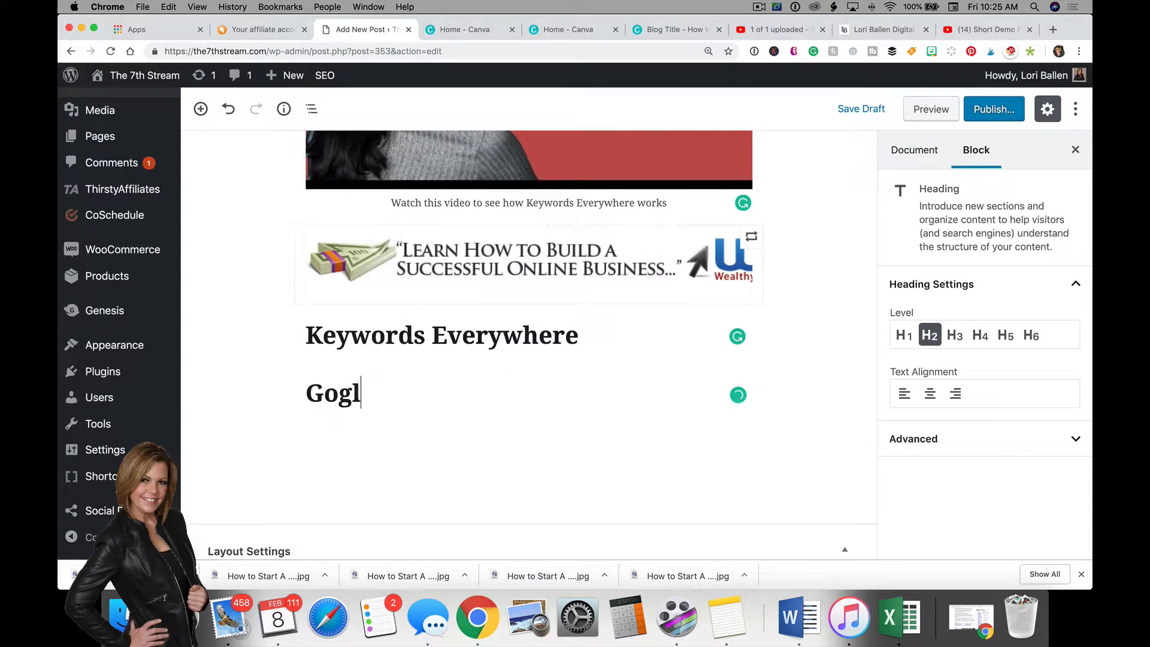
pyautogui.press('BackSpace')
pyautogui.press('BackSpace')
pyautogui.write('ogle Suggest')
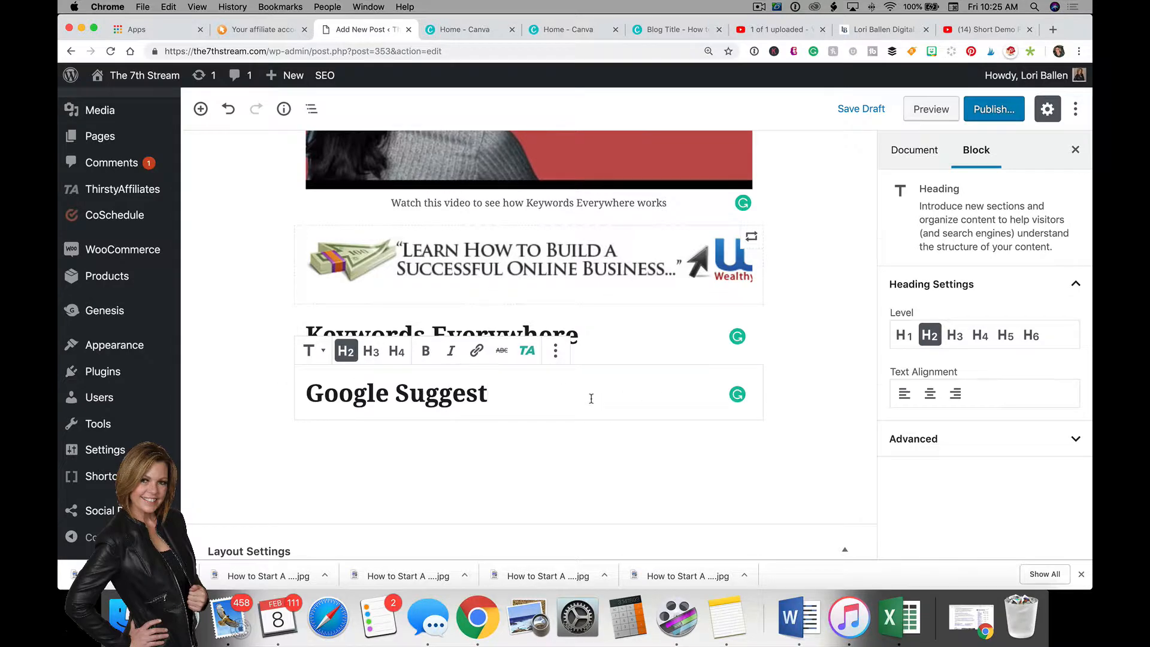
# Step: Insert a heading block reading "Quora" below the Google Suggest heading
pyautogui.press('Return')
pyautogui.click(270, 426)
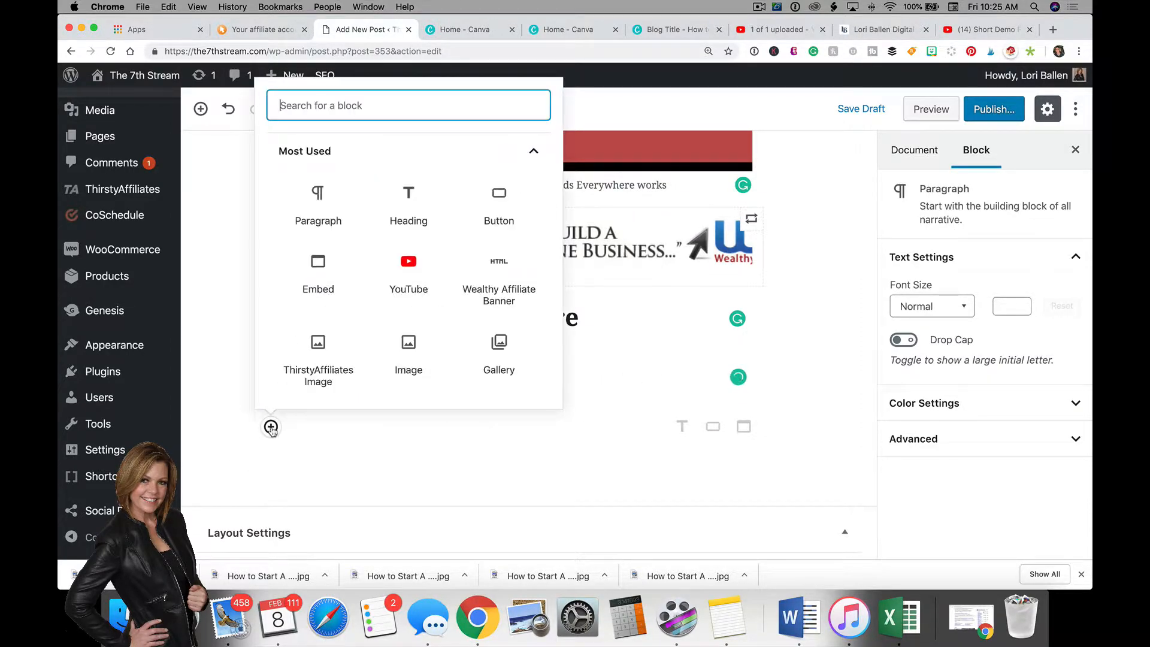
pyautogui.click(407, 201)
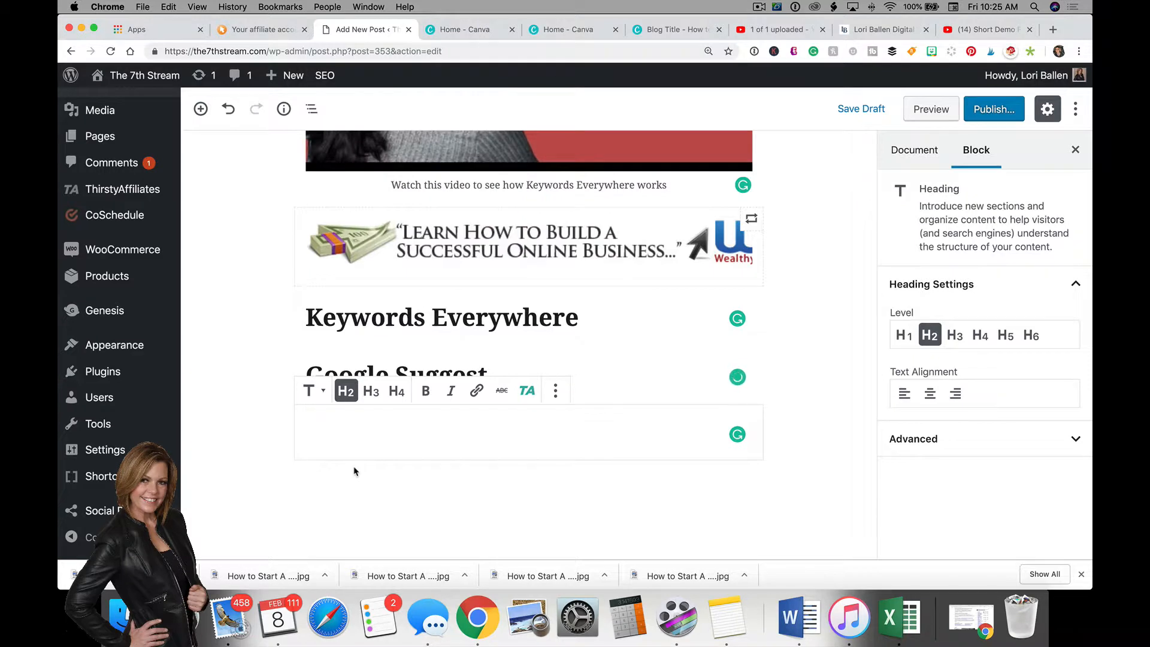
pyautogui.write('Quora')
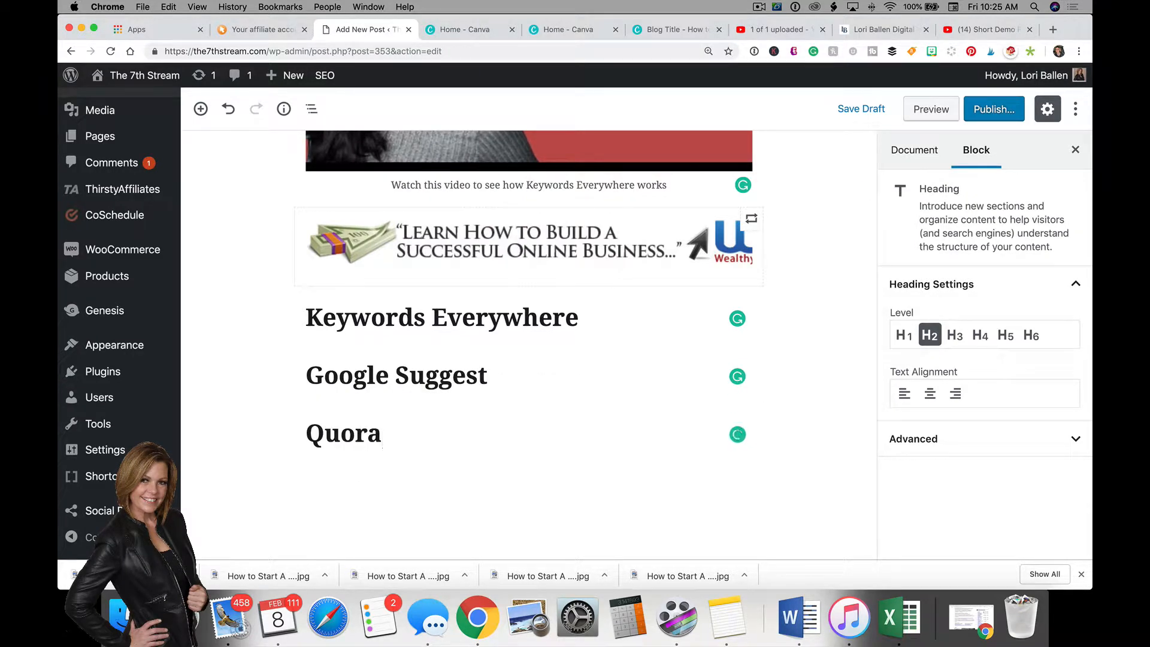
# Step: Insert a heading block reading "AnswerthePublic" below the Quora heading
pyautogui.press('Return')
pyautogui.click(271, 484)
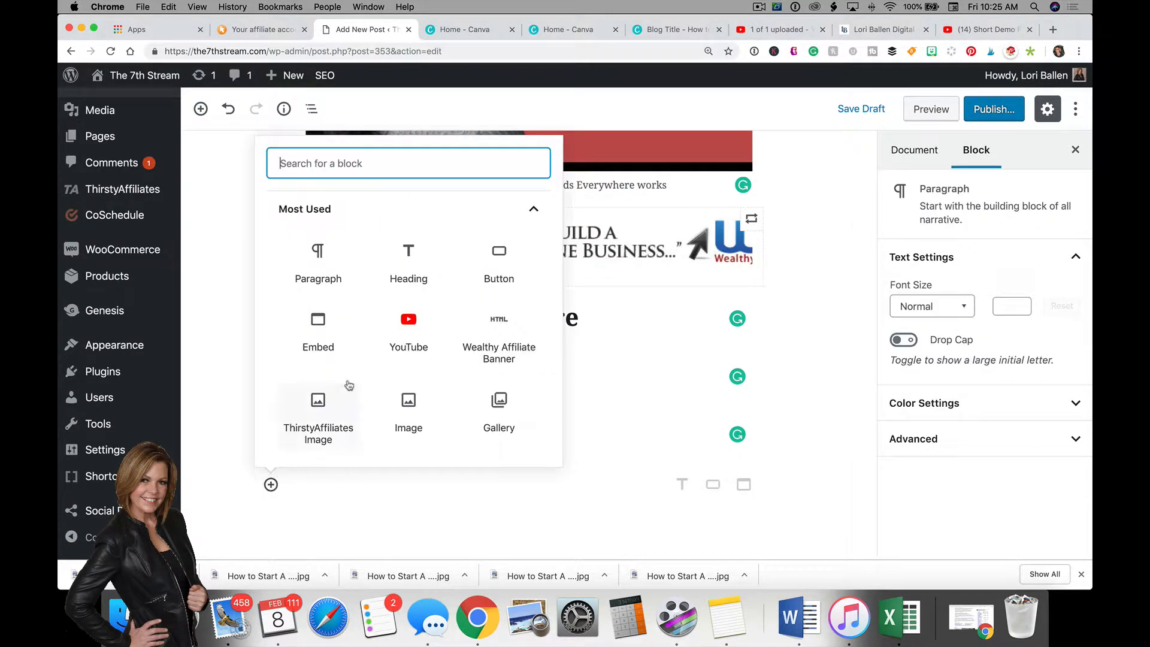
pyautogui.click(409, 257)
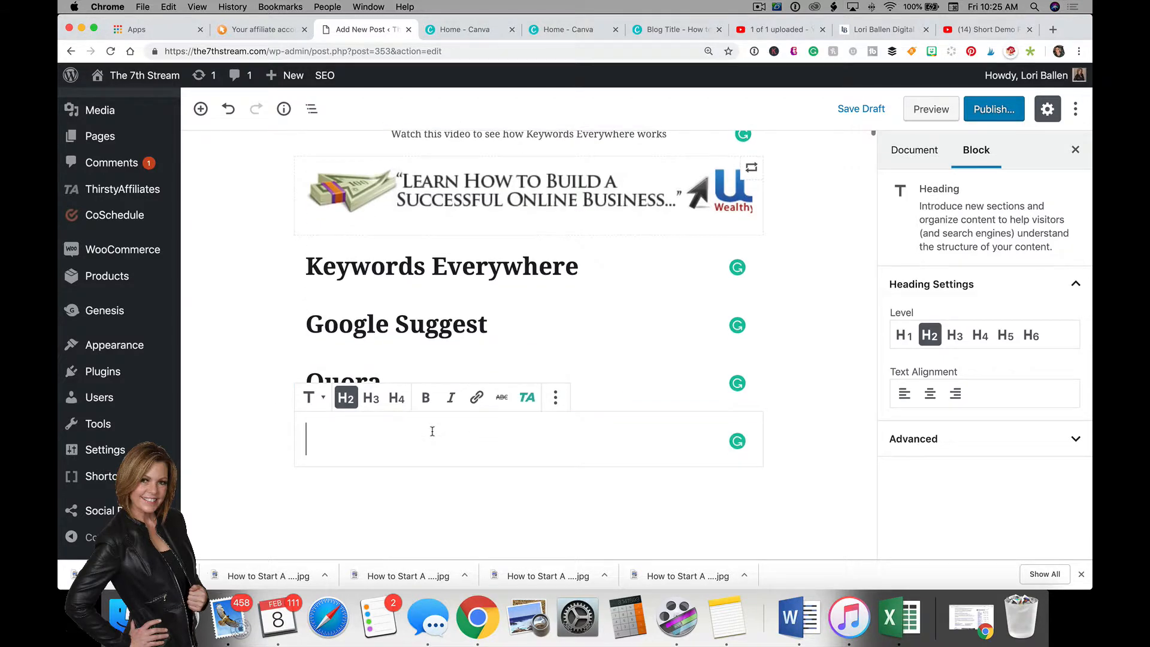
pyautogui.write('AnswertheP')
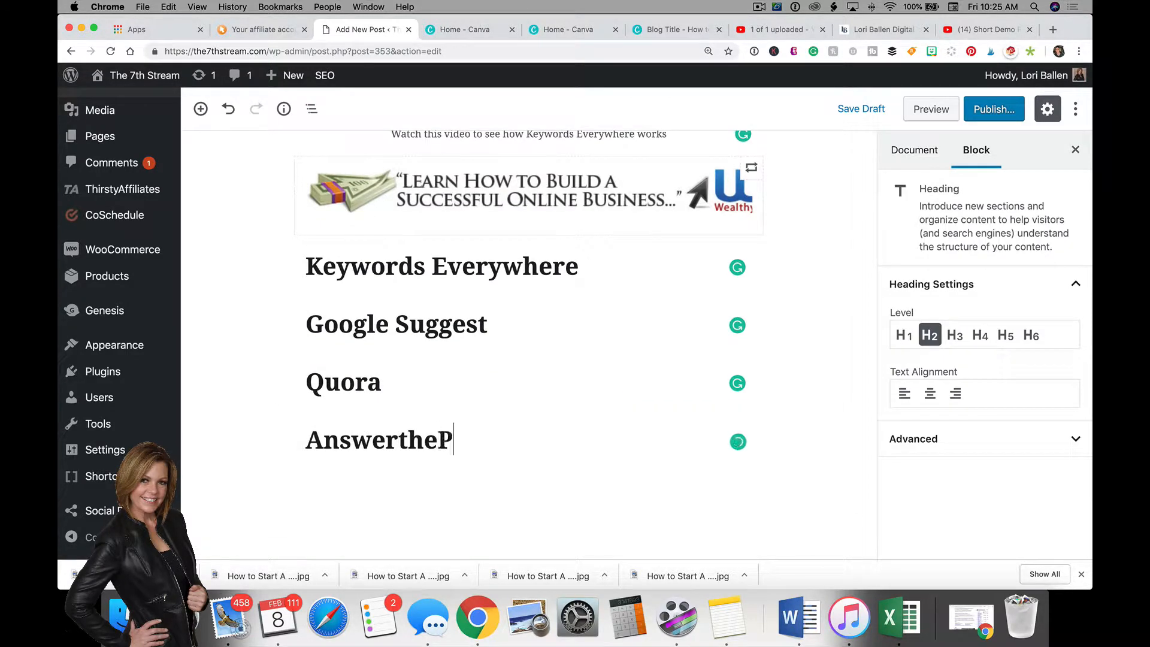
pyautogui.write('ublic')
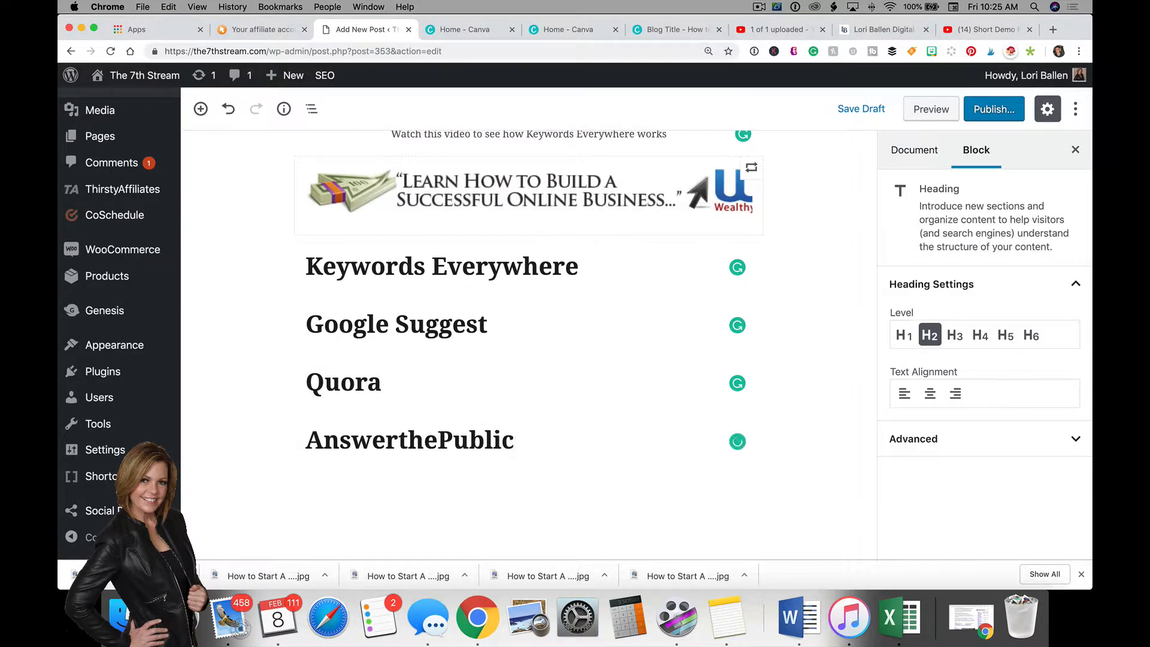
pyautogui.scroll(1, 433, 434)
pyautogui.scroll(-1, 432, 434)
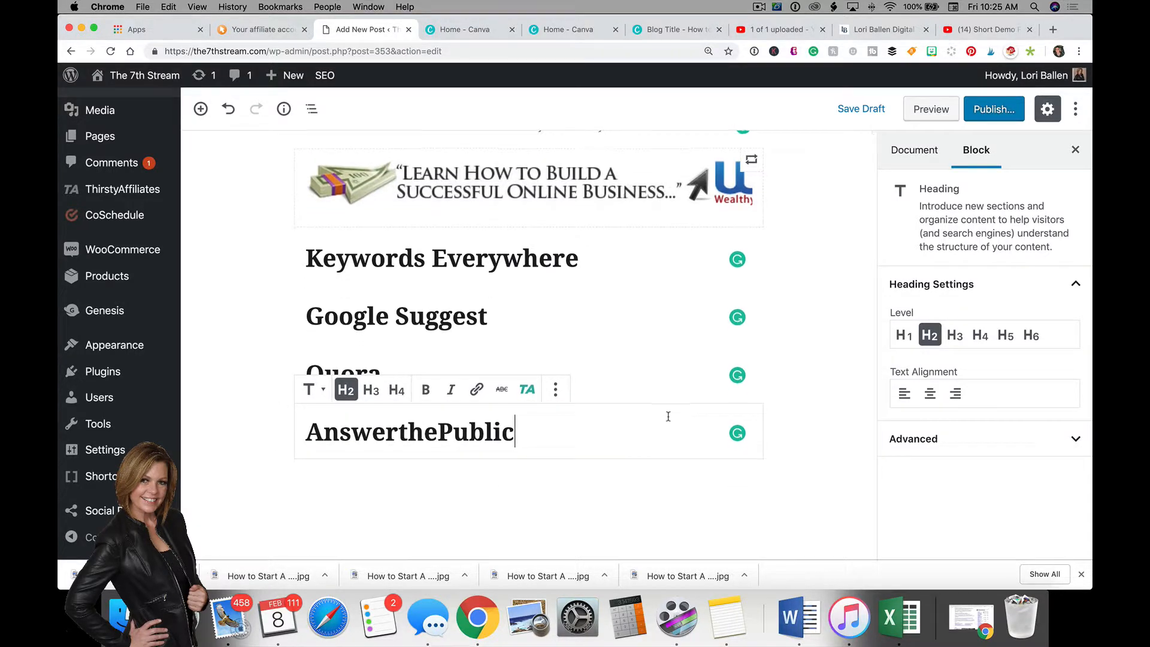
pyautogui.scroll(-3, 667, 417)
pyautogui.scroll(3, 627, 329)
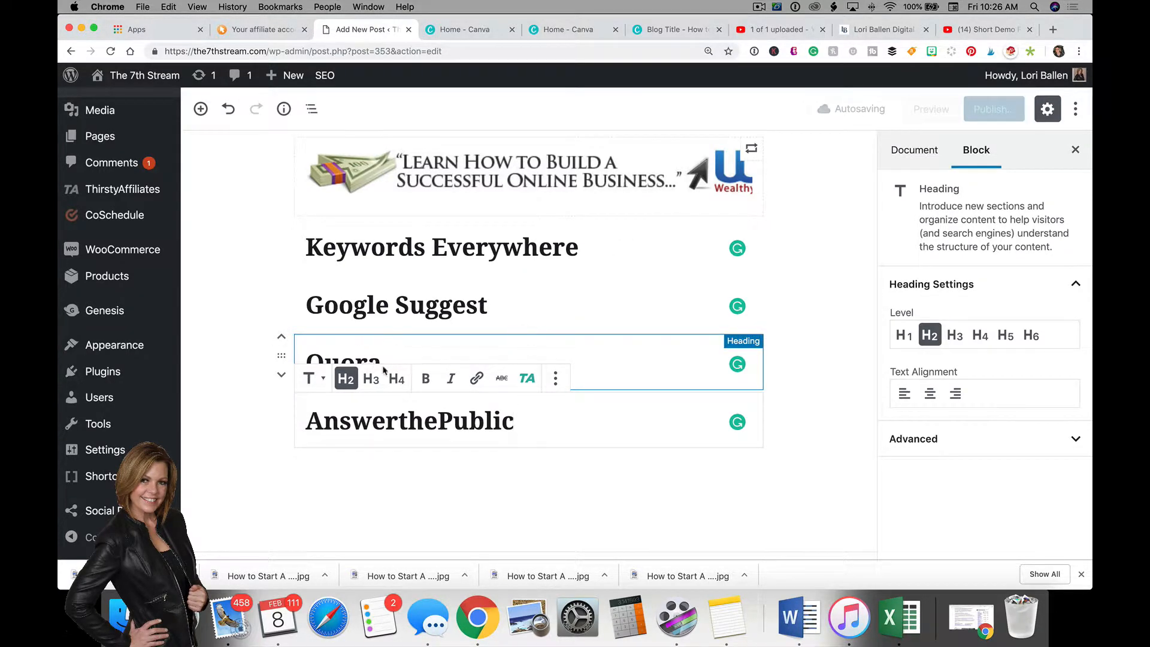
# Step: Add a paragraph reading "Write 200-300 words about this tool" below the Keywords Everywhere heading
pyautogui.click(601, 247)
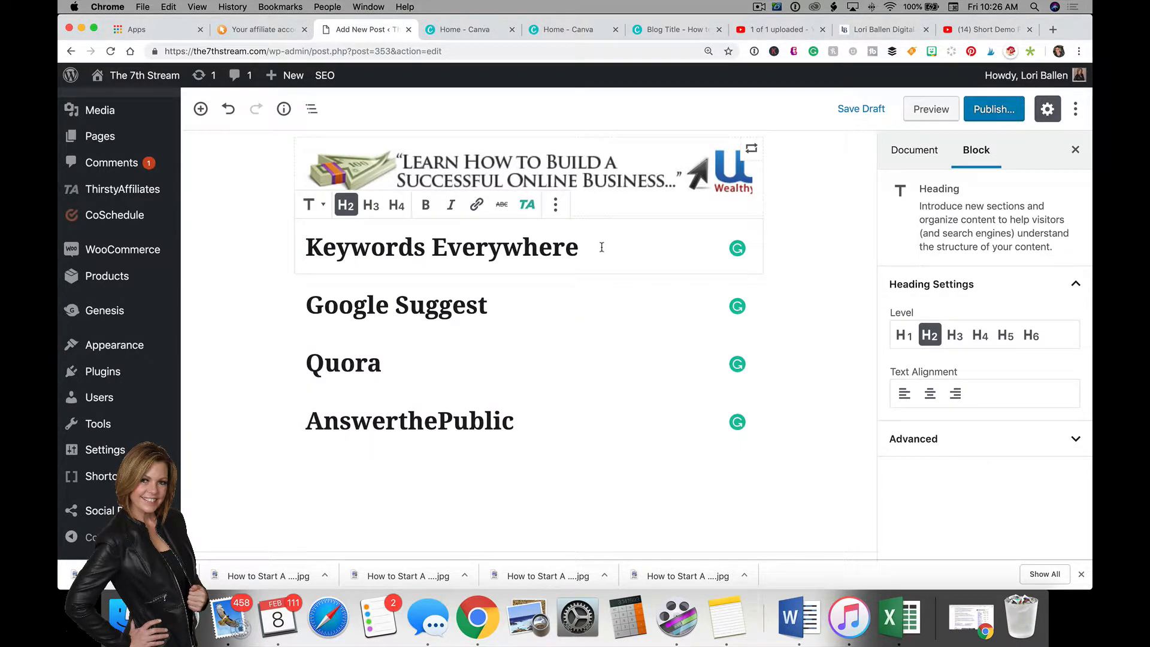
pyautogui.press('Return')
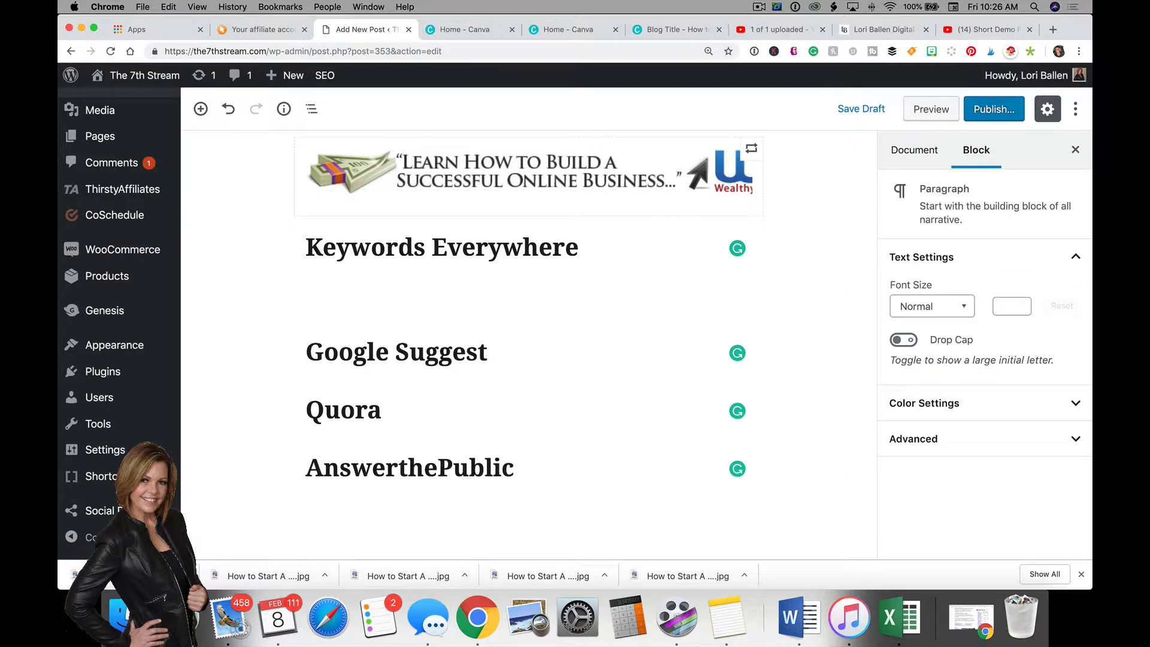
pyautogui.write('Write 200-300 words a')
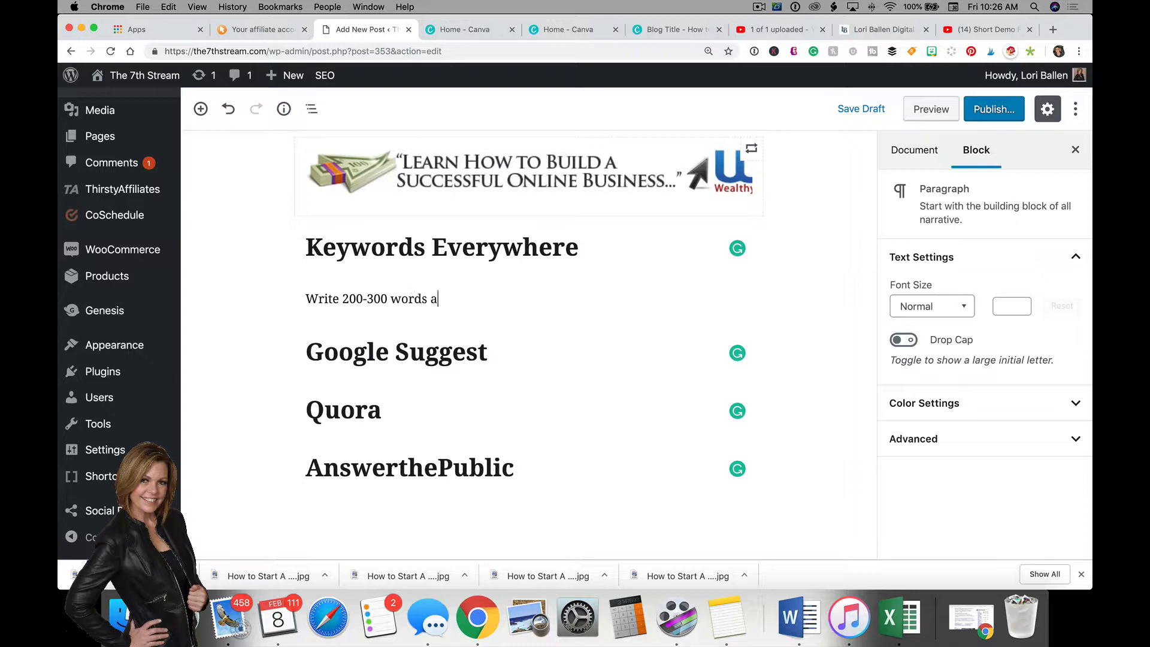
pyautogui.write('bout this tool')
# Step: Search the blocks for "div" and insert the reusable Divider Short Code block below the Keywords Everywhere paragraph
pyautogui.press('Return')
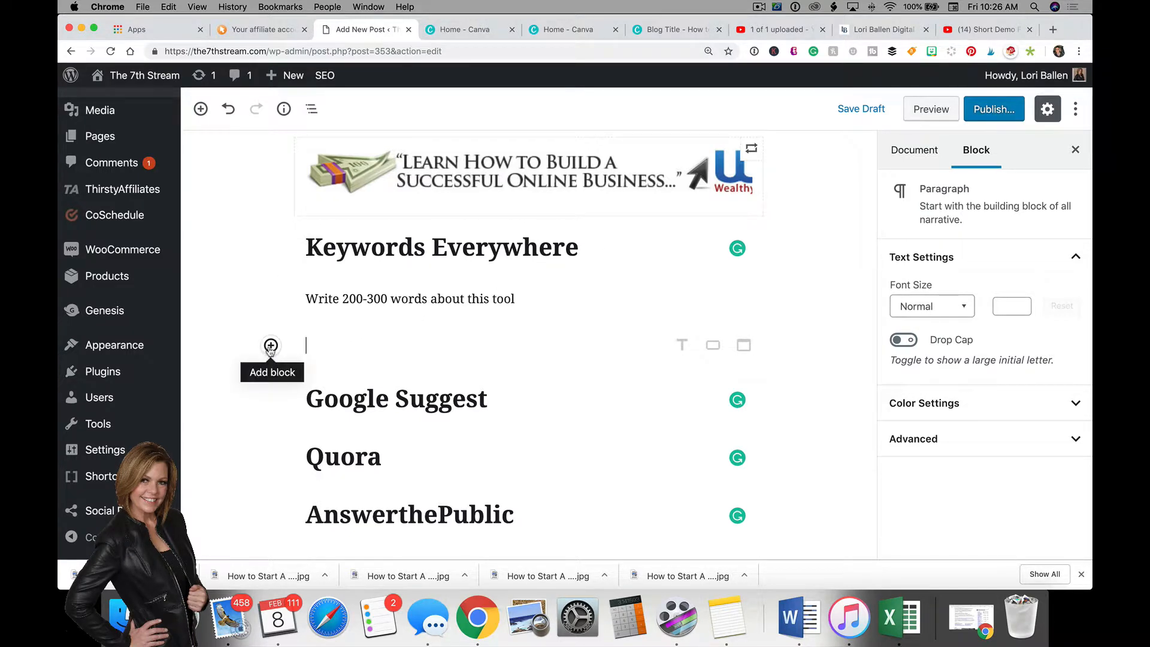
pyautogui.click(270, 347)
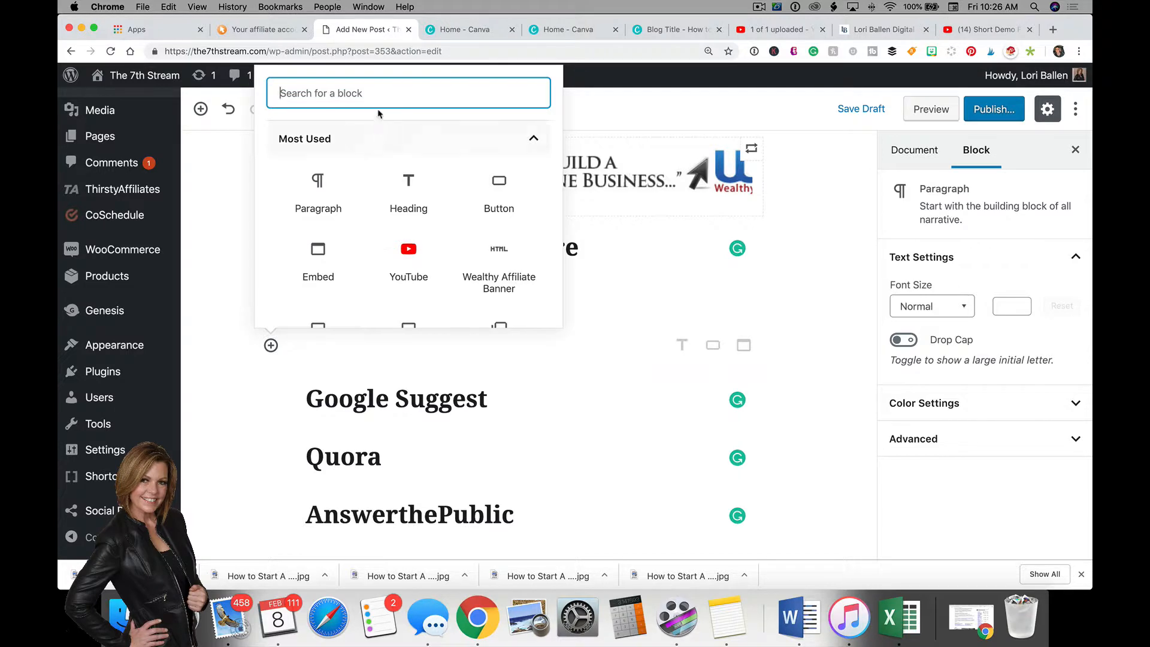
pyautogui.write('div')
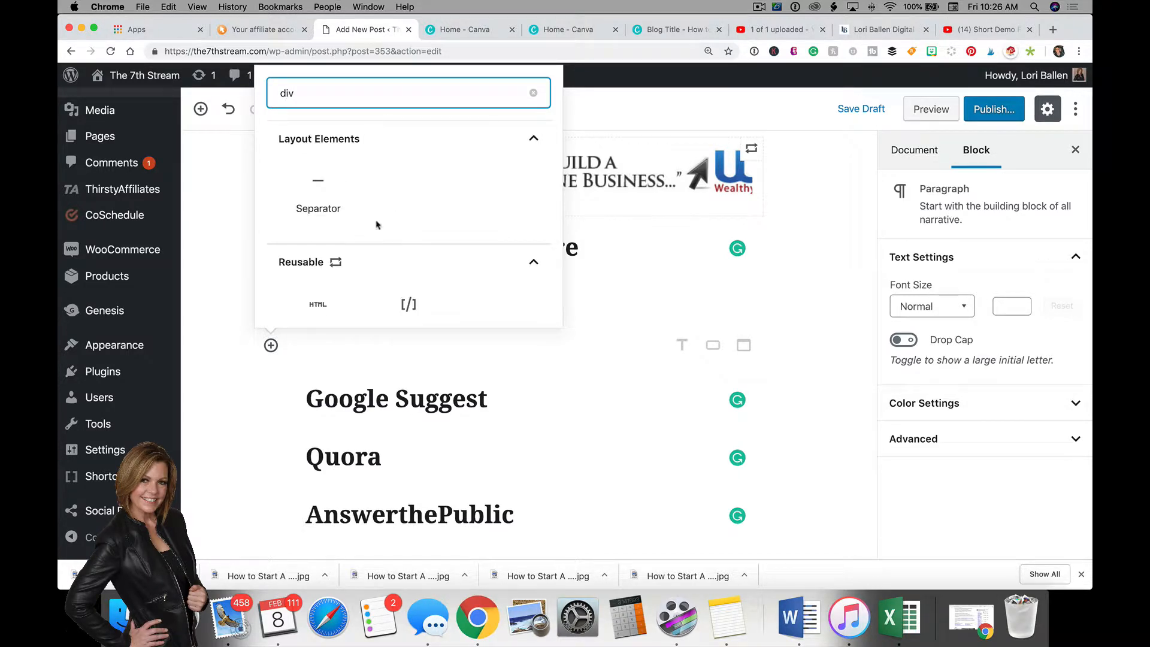
pyautogui.scroll(-1, 372, 217)
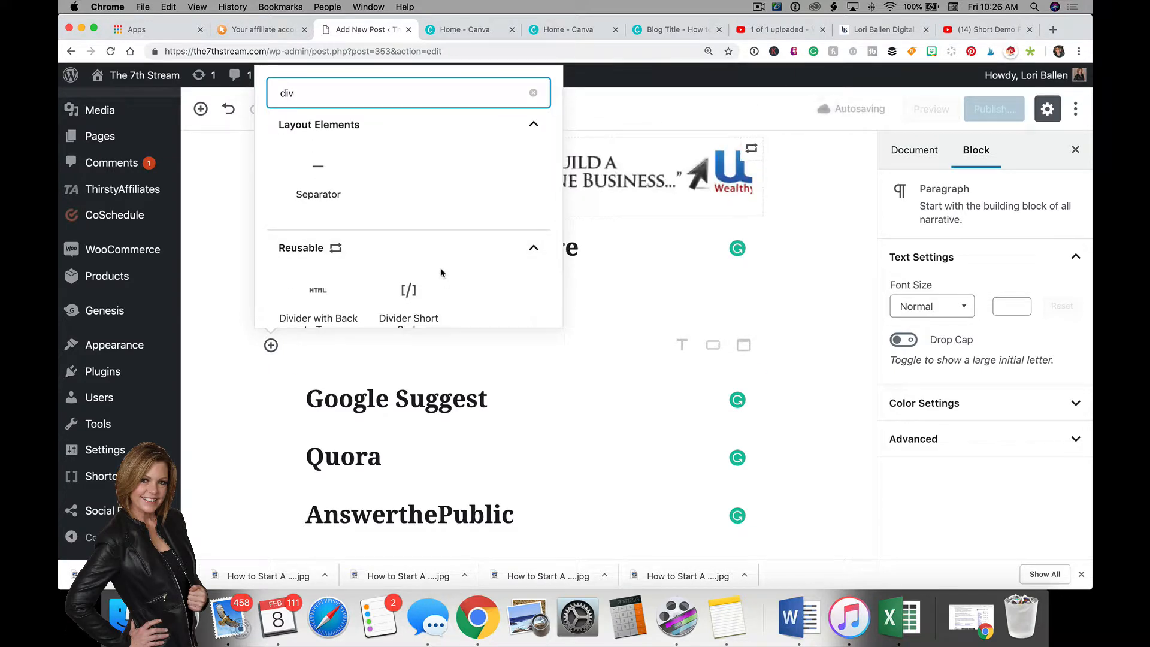
pyautogui.scroll(-1, 441, 273)
pyautogui.scroll(-1, 442, 273)
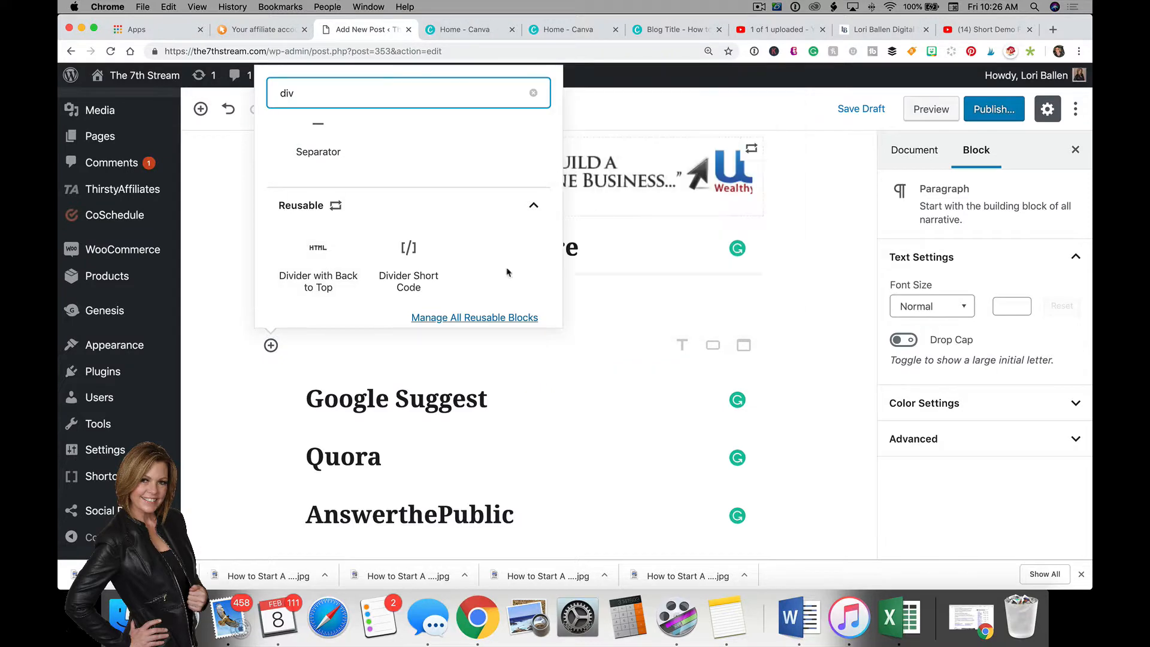
pyautogui.click(405, 265)
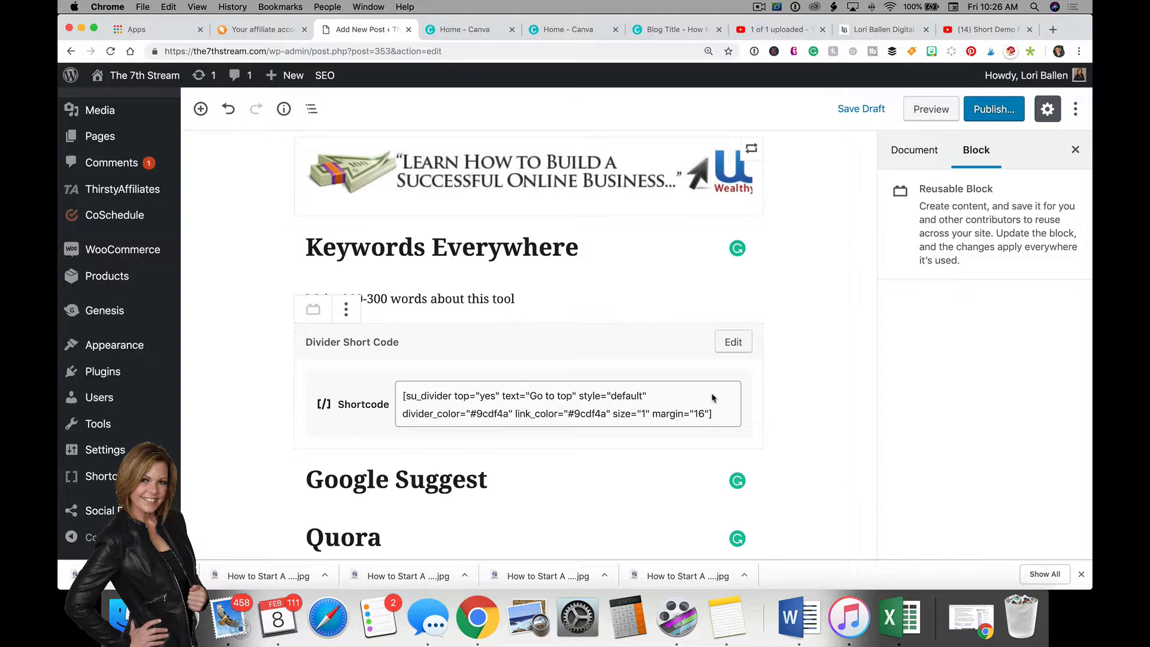
# Step: Add a paragraph reading "Write 200-300 words about this tool" below the Google Suggest heading
pyautogui.scroll(-1, 596, 396)
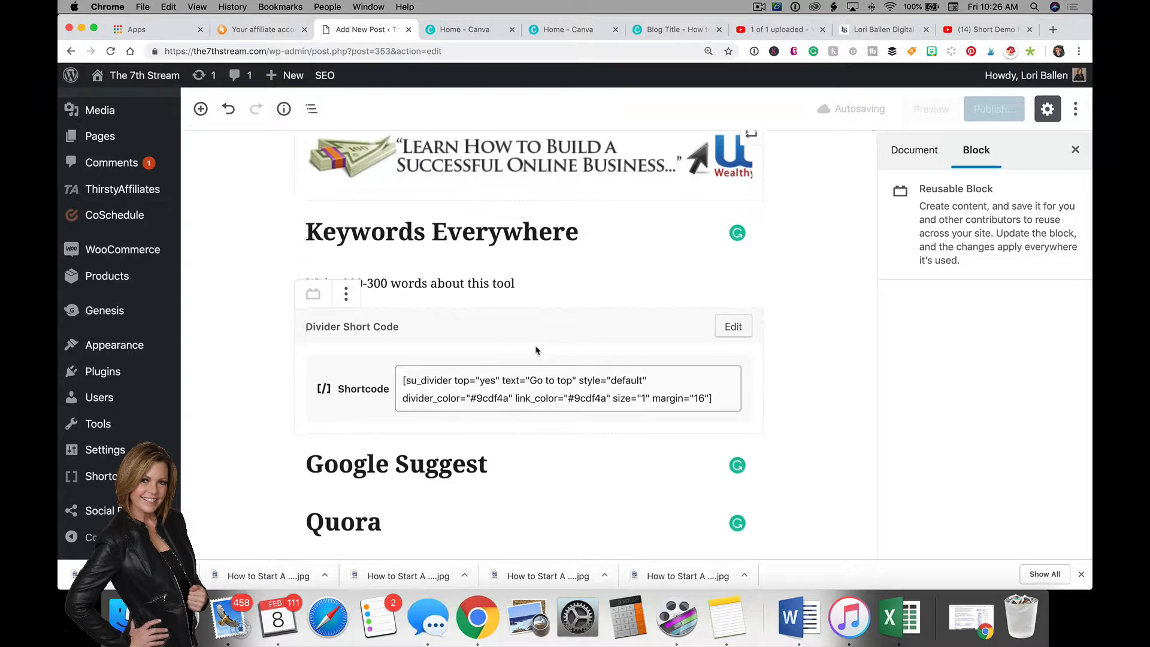
pyautogui.scroll(-5, 533, 371)
pyautogui.scroll(3, 434, 313)
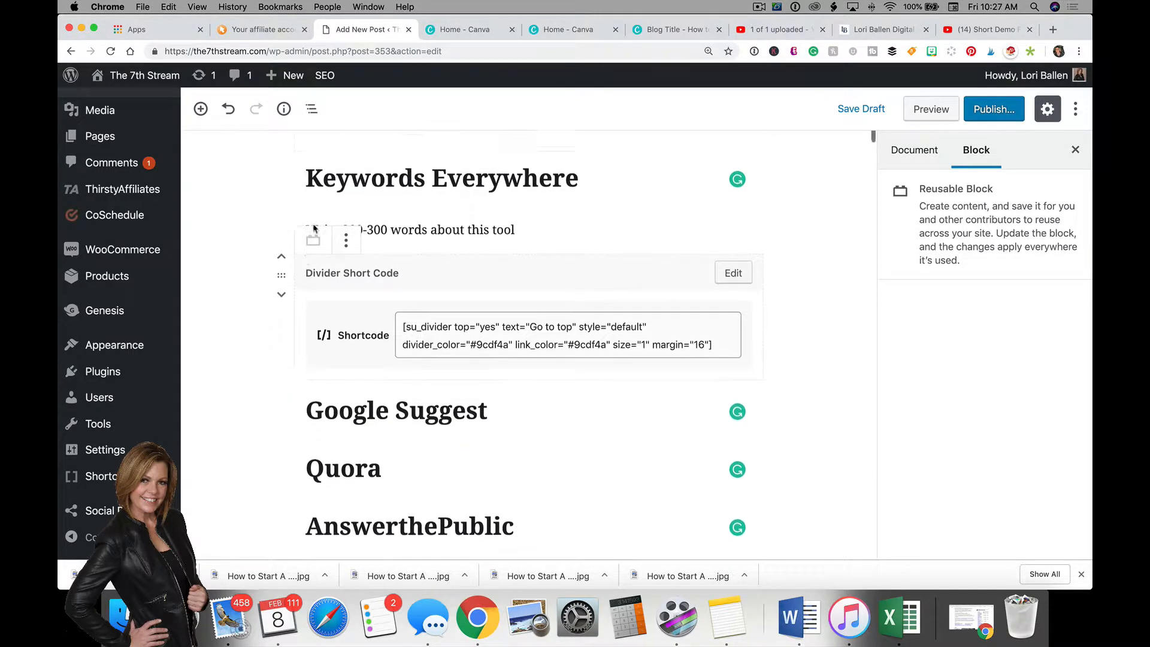
pyautogui.click(502, 416)
pyautogui.press('Return')
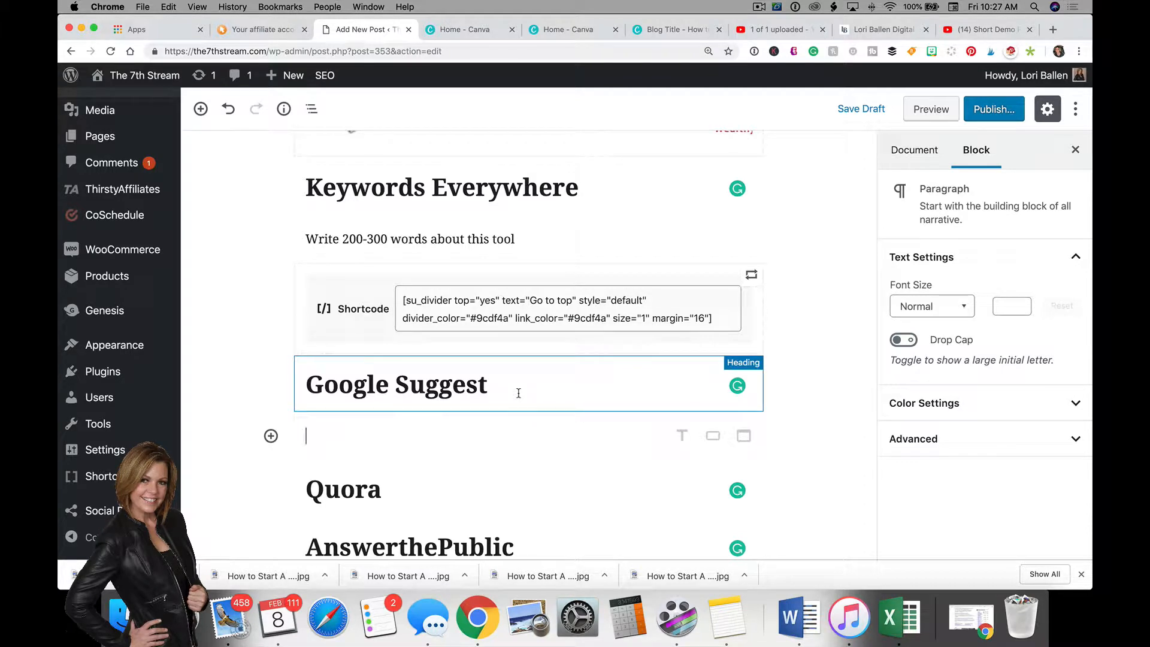
pyautogui.write('Write')
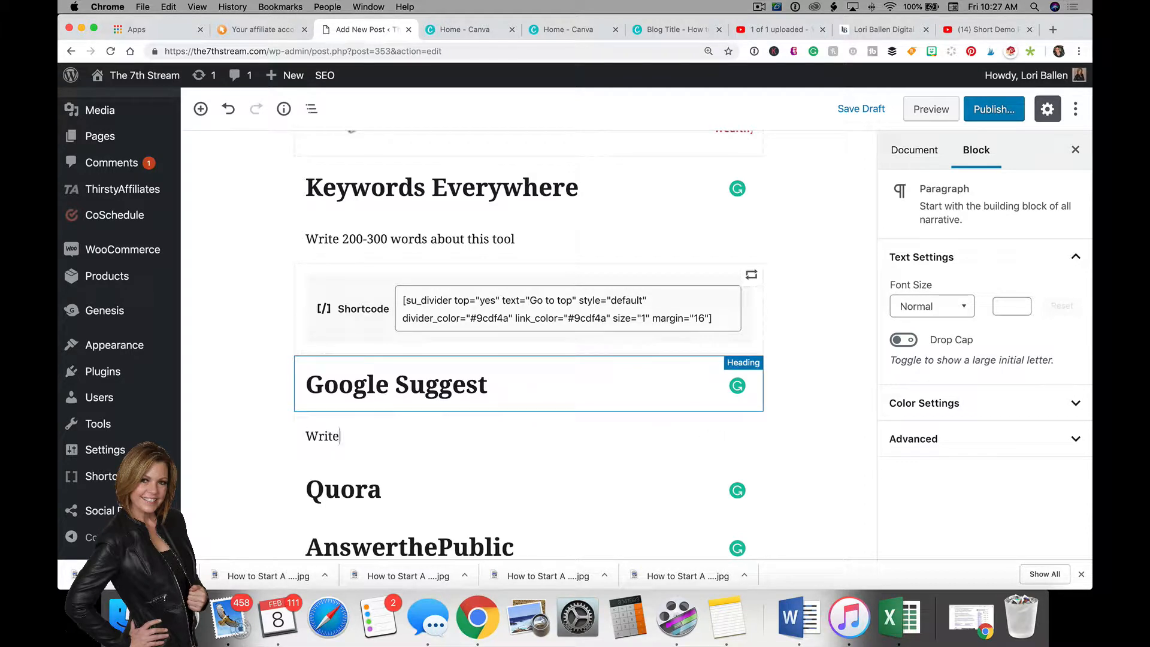
pyautogui.write(' 200-300 words about th')
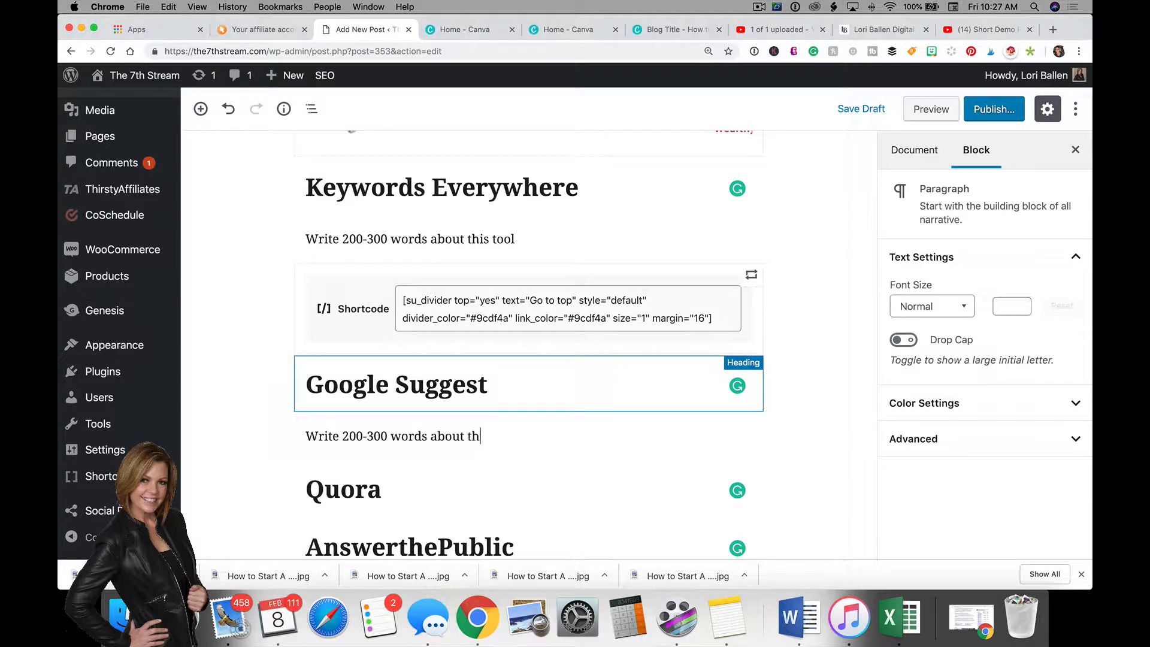
pyautogui.write('is tool')
# Step: Search the blocks for "div" and insert the reusable Divider with Back to Top block below the Google Suggest paragraph
pyautogui.press('Return')
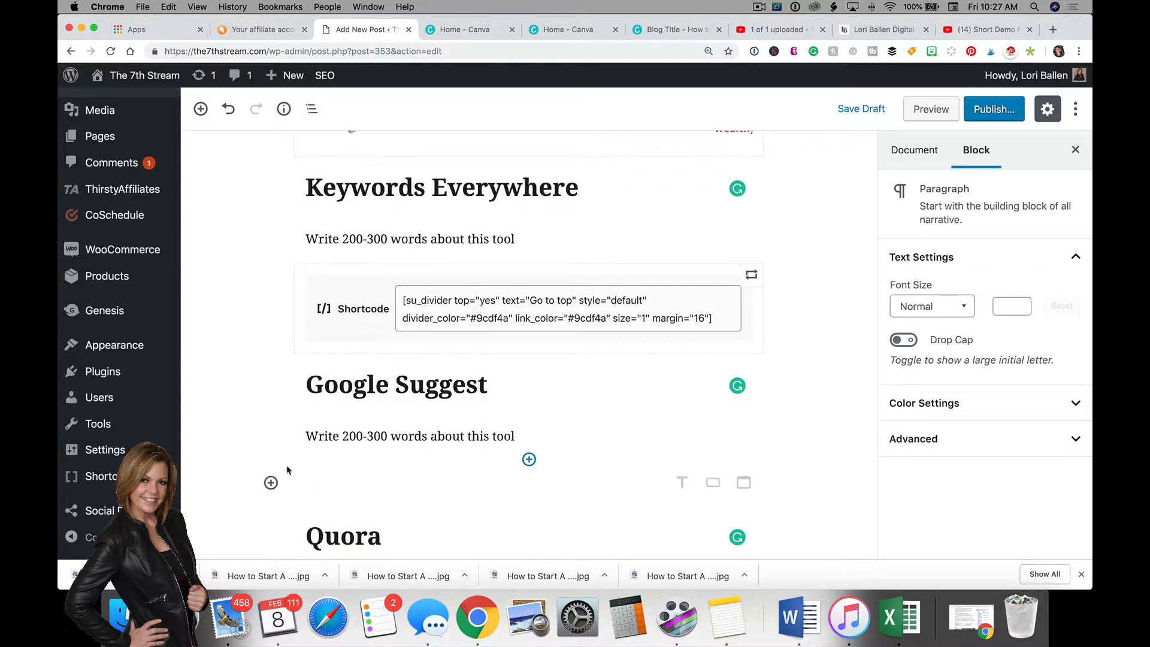
pyautogui.click(271, 482)
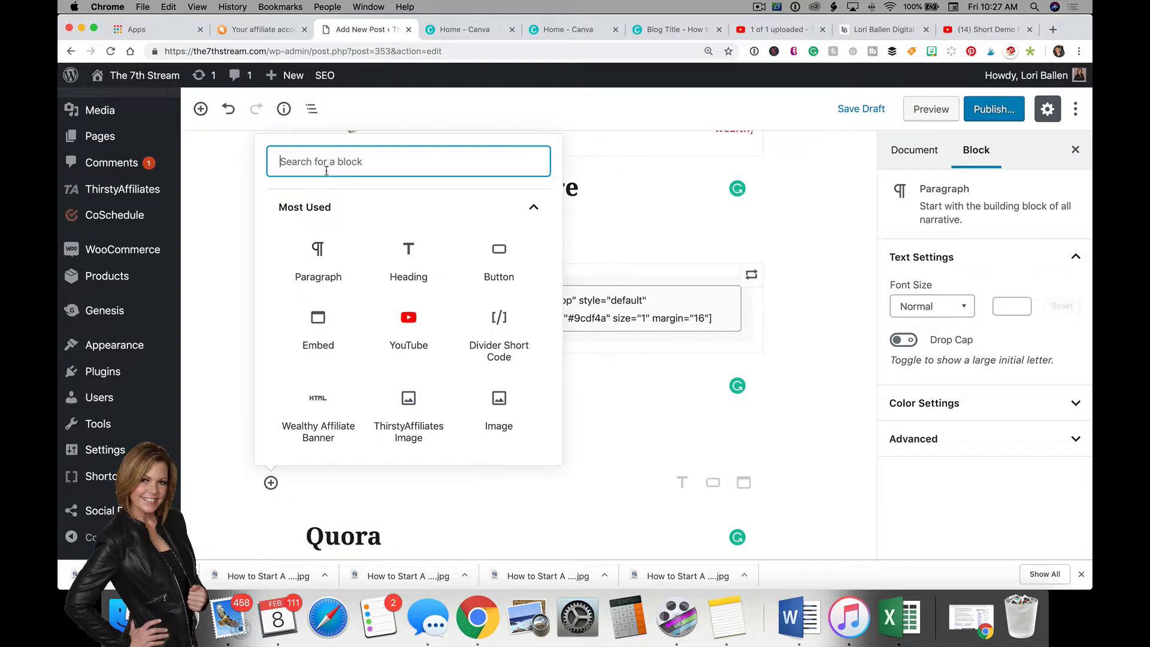
pyautogui.write('div')
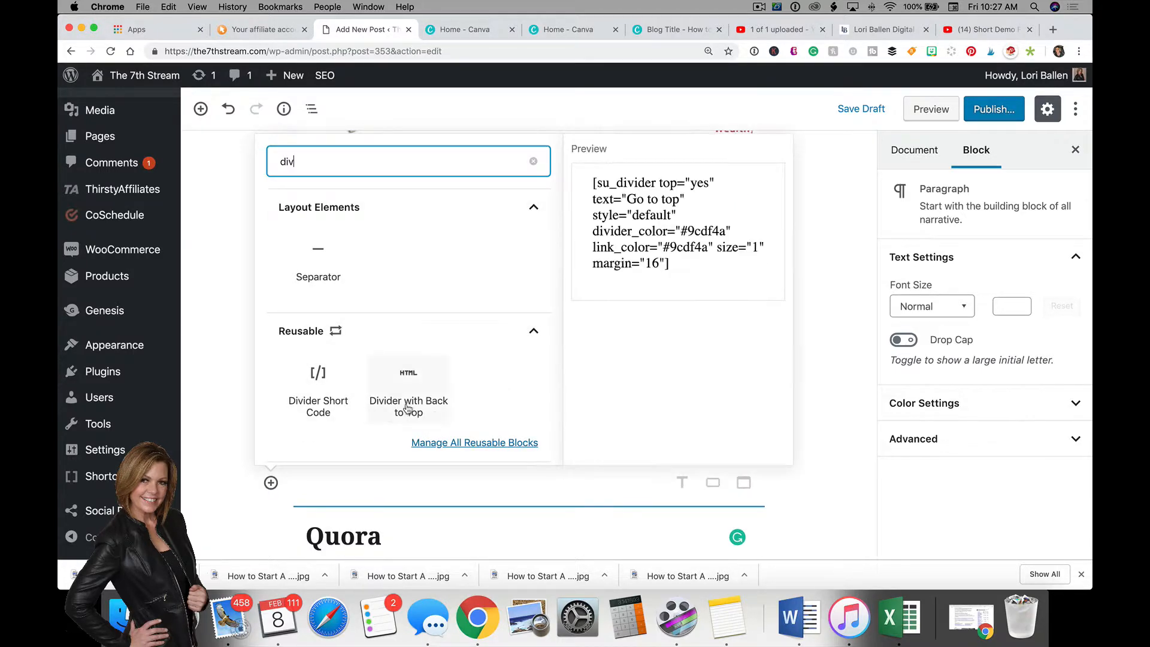
pyautogui.click(420, 391)
# Step: Add a paragraph reading "Write 200-300 words about this tool" below the Quora heading
pyautogui.scroll(-3, 420, 389)
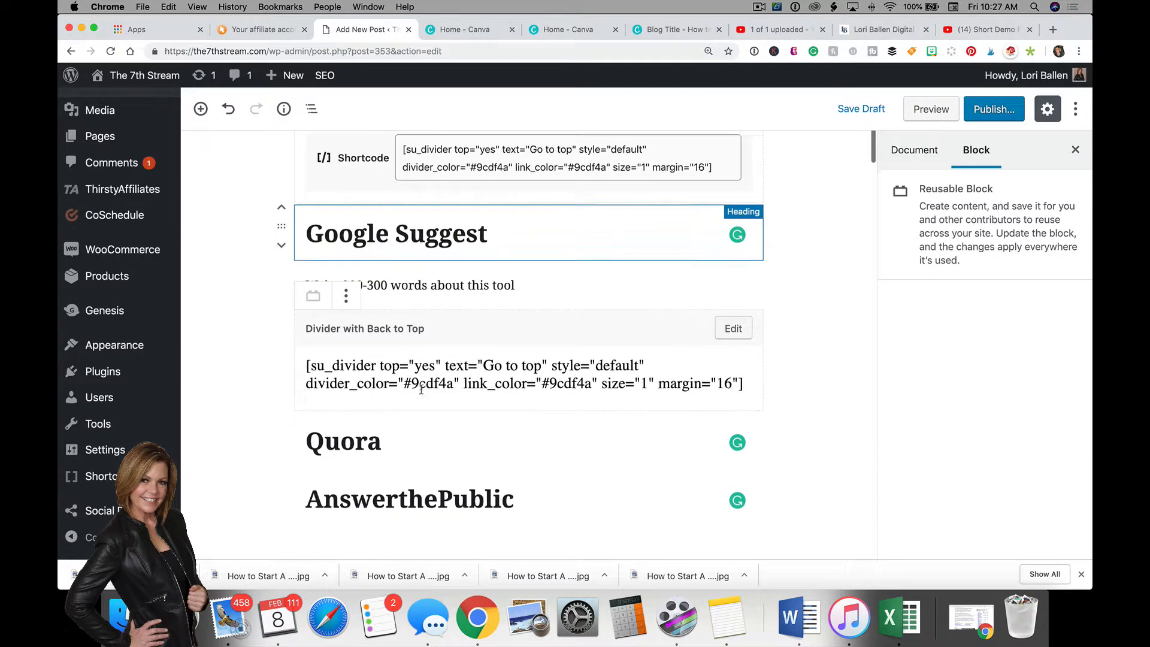
pyautogui.scroll(-1, 429, 406)
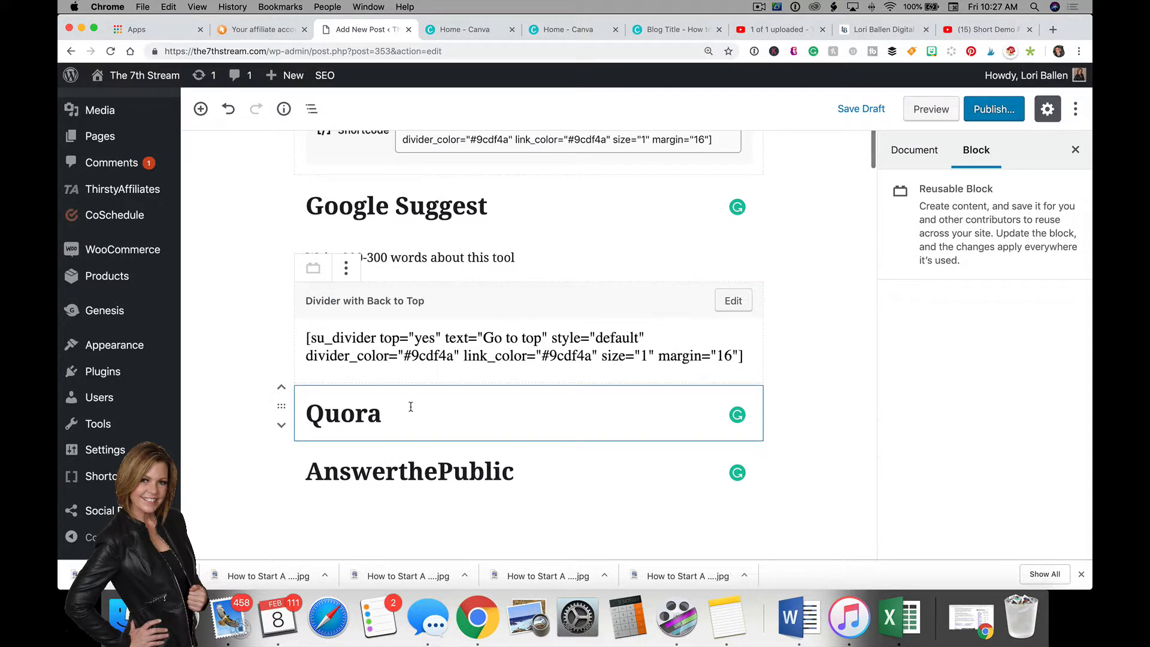
pyautogui.click(411, 403)
pyautogui.press('Return')
pyautogui.write('Writ')
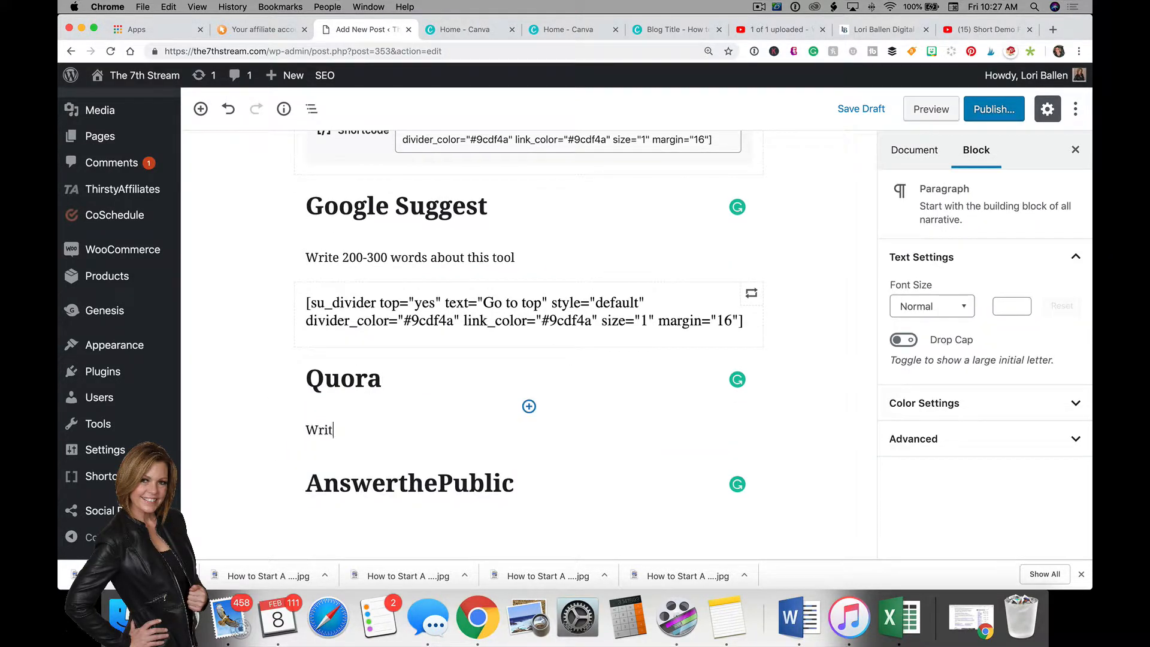
pyautogui.write('e 200-300 words about this to')
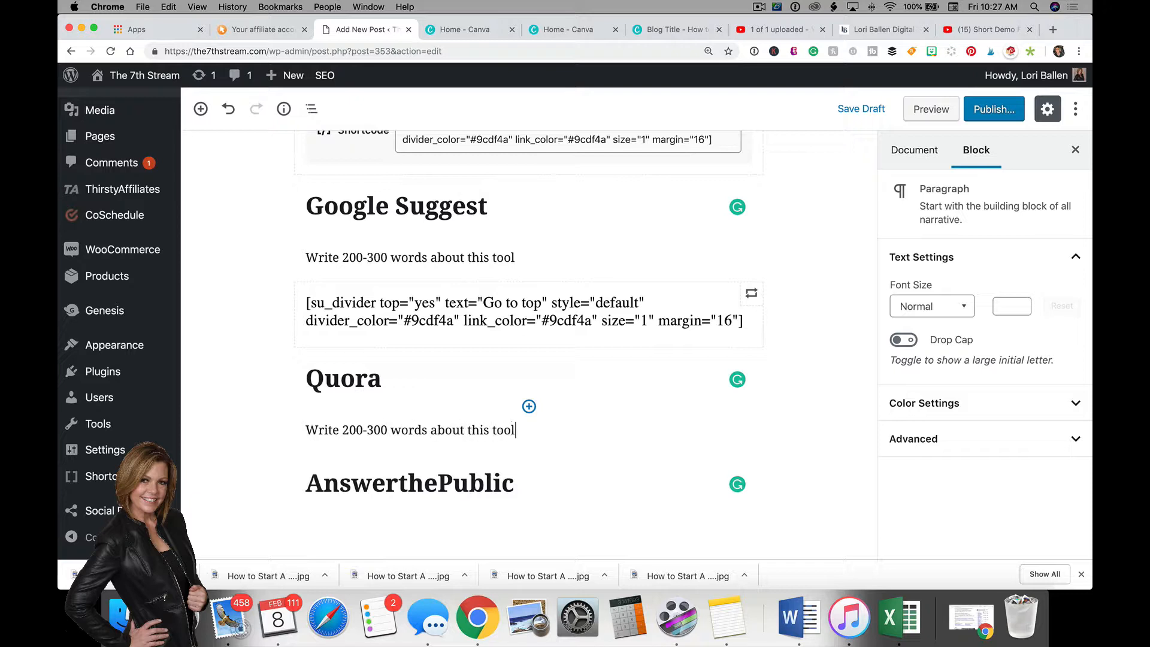
pyautogui.write('ol')
# Step: Search the blocks for "div" and insert the reusable Divider Short Code block below the Quora paragraph
pyautogui.press('Return')
pyautogui.click(270, 476)
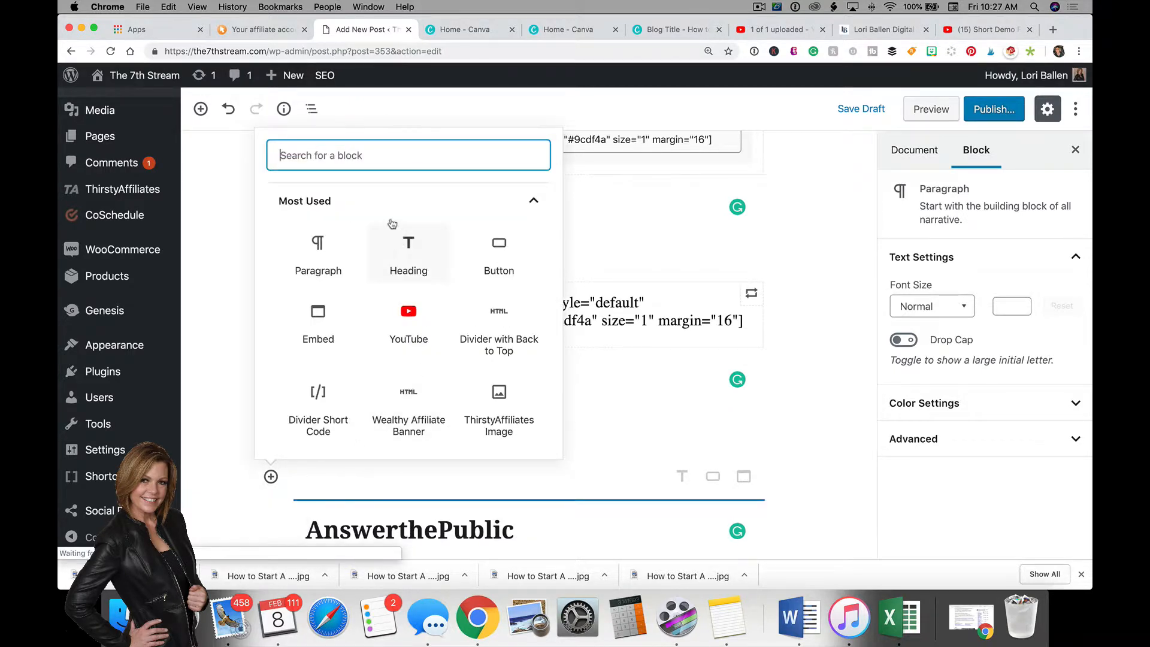
pyautogui.write('div')
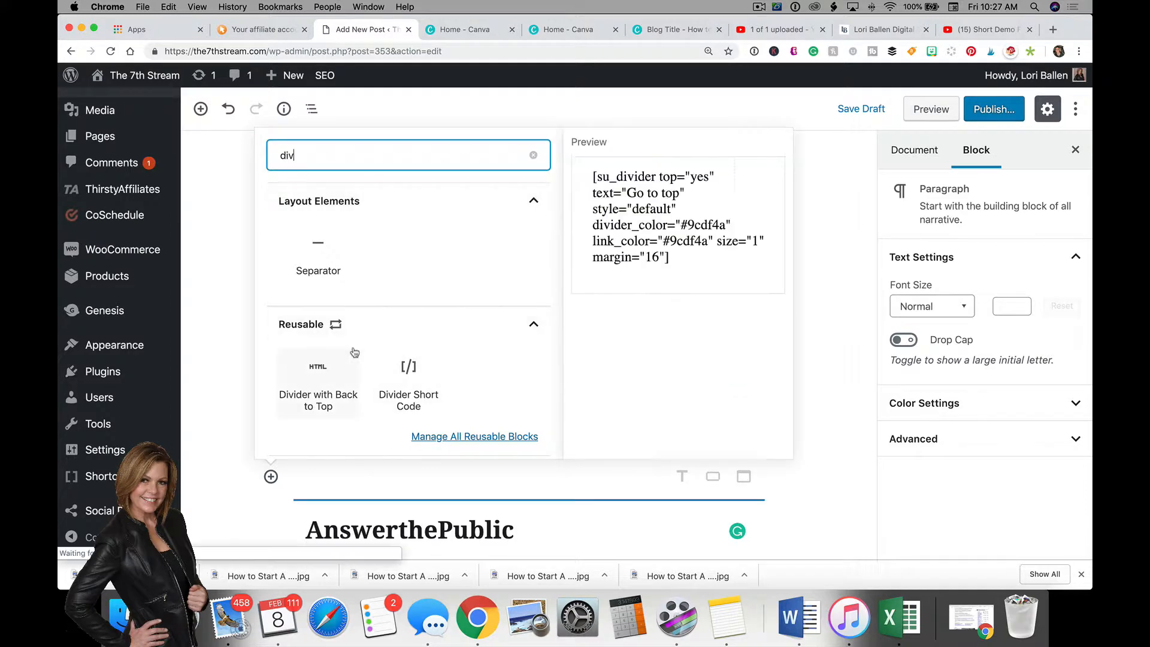
pyautogui.click(405, 376)
# Step: Add a placeholder paragraph reading "write" below the AnswerthePublic heading
pyautogui.scroll(-5, 403, 381)
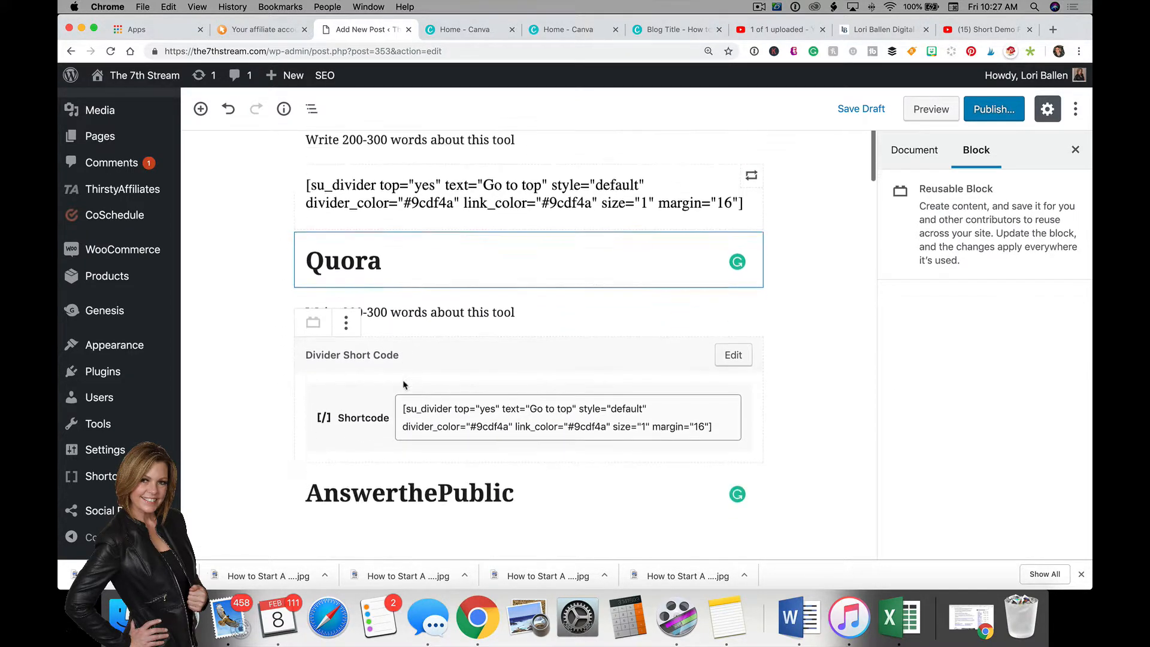
pyautogui.click(519, 435)
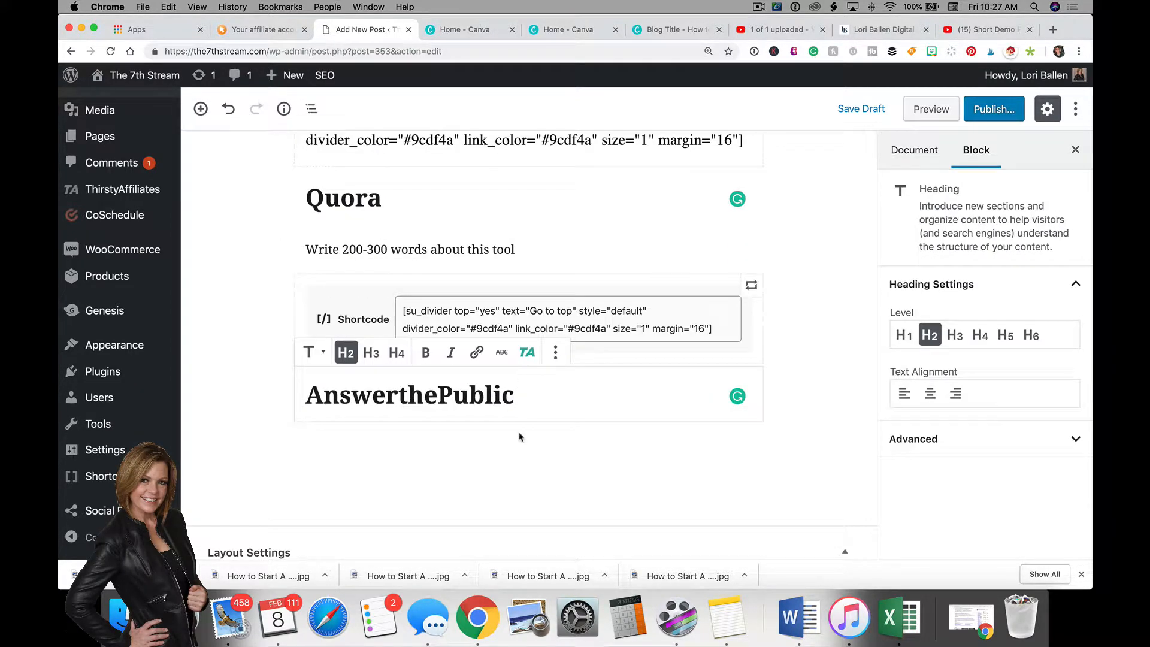
pyautogui.press('Return')
pyautogui.write('write')
# Step: Insert the reusable Divider Short Code block below the "write" paragraph in the AnswerthePublic section
pyautogui.press('Return')
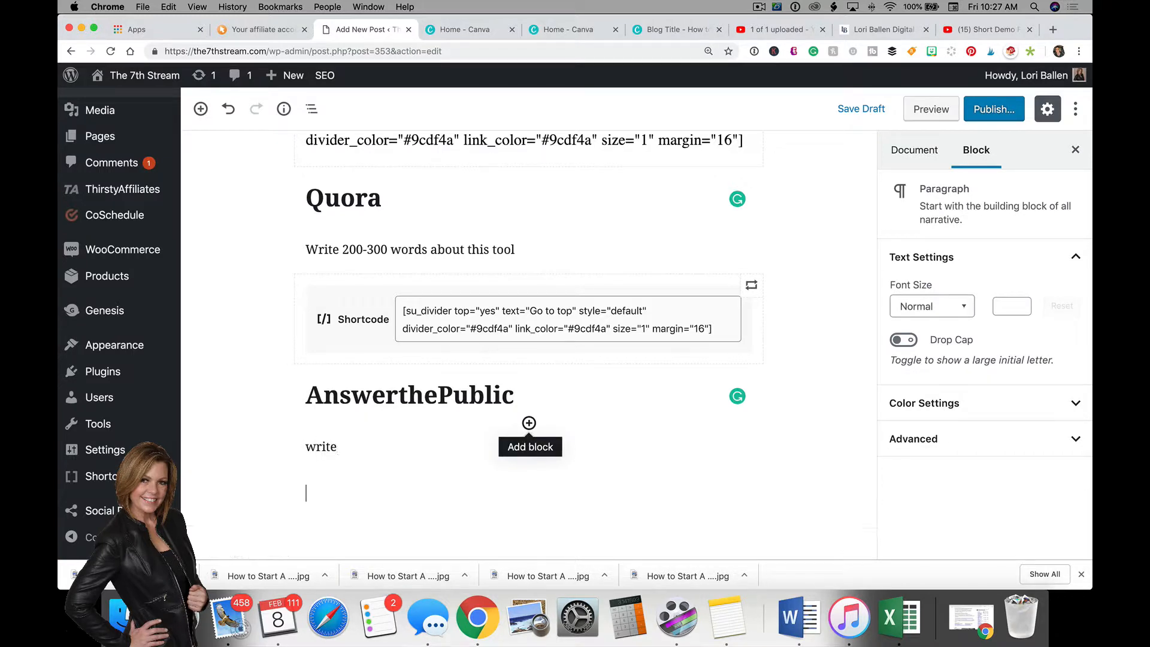
pyautogui.click(271, 493)
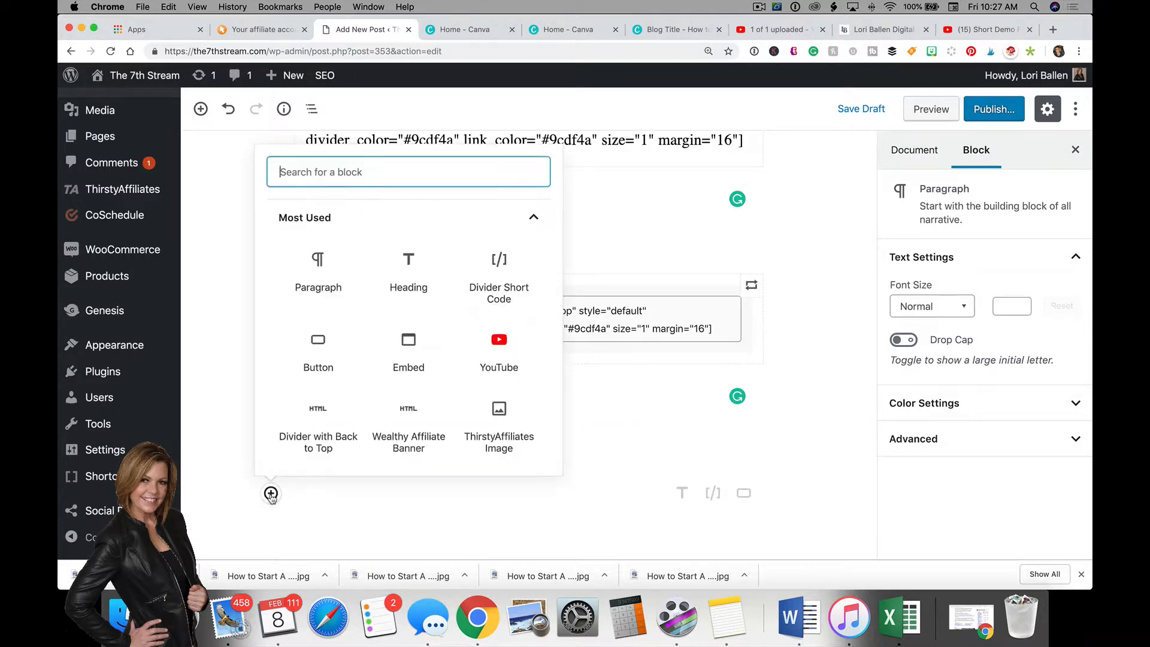
pyautogui.scroll(-2, 413, 377)
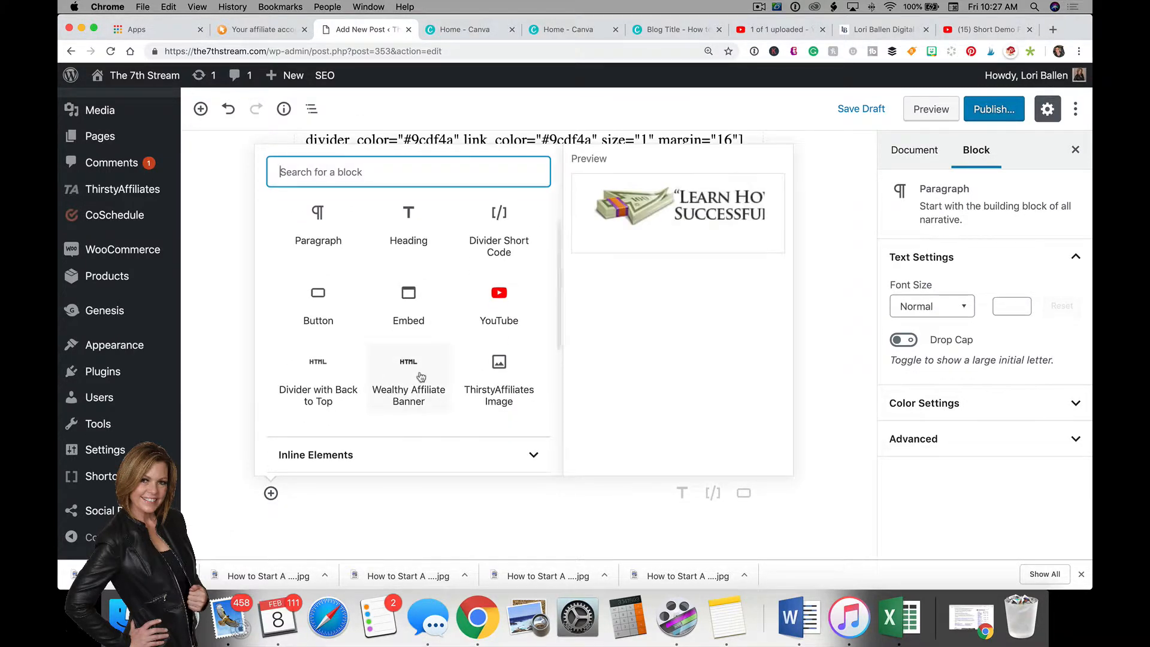
pyautogui.scroll(2, 422, 376)
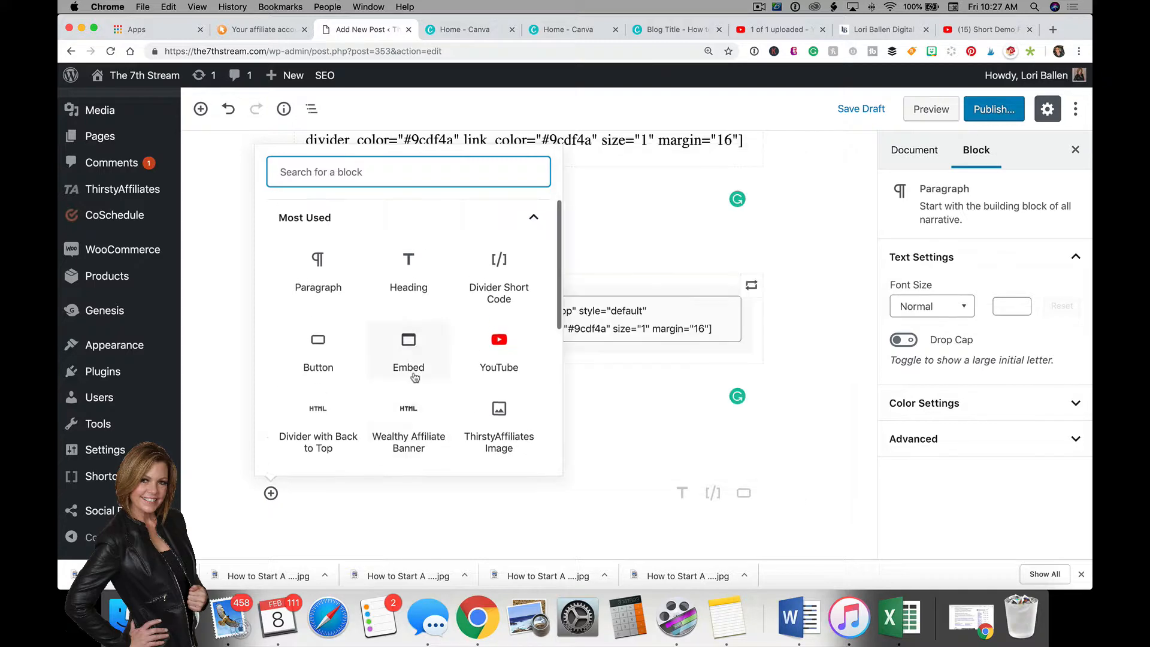
pyautogui.click(503, 274)
pyautogui.scroll(-4, 474, 332)
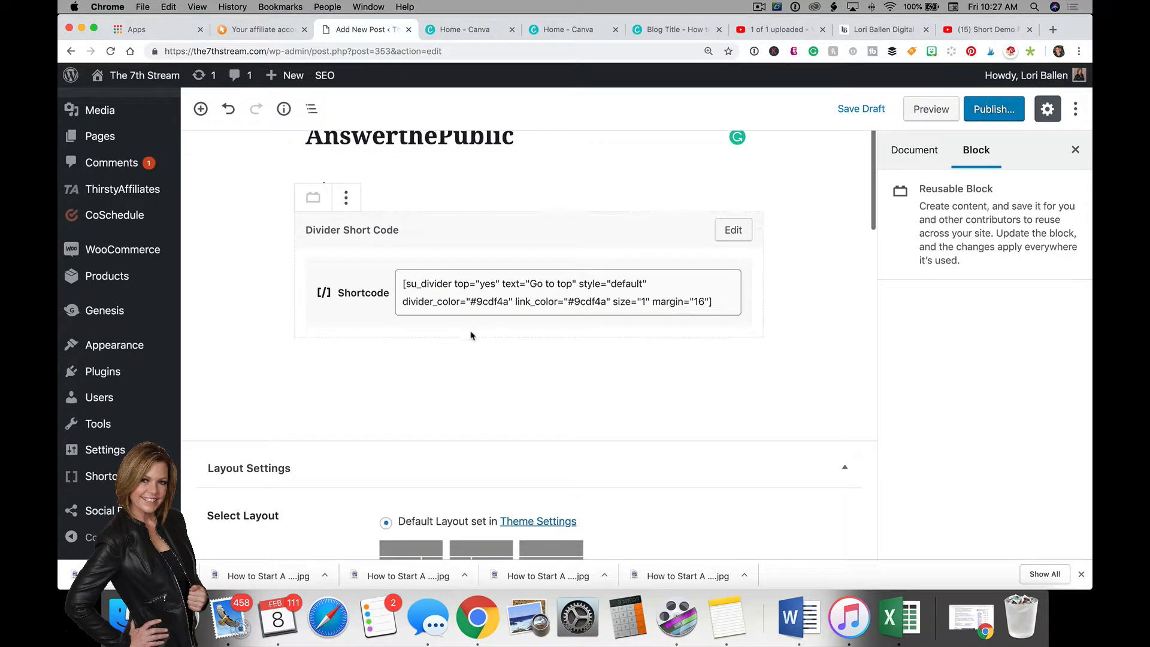
pyautogui.click(269, 359)
pyautogui.scroll(2, 372, 374)
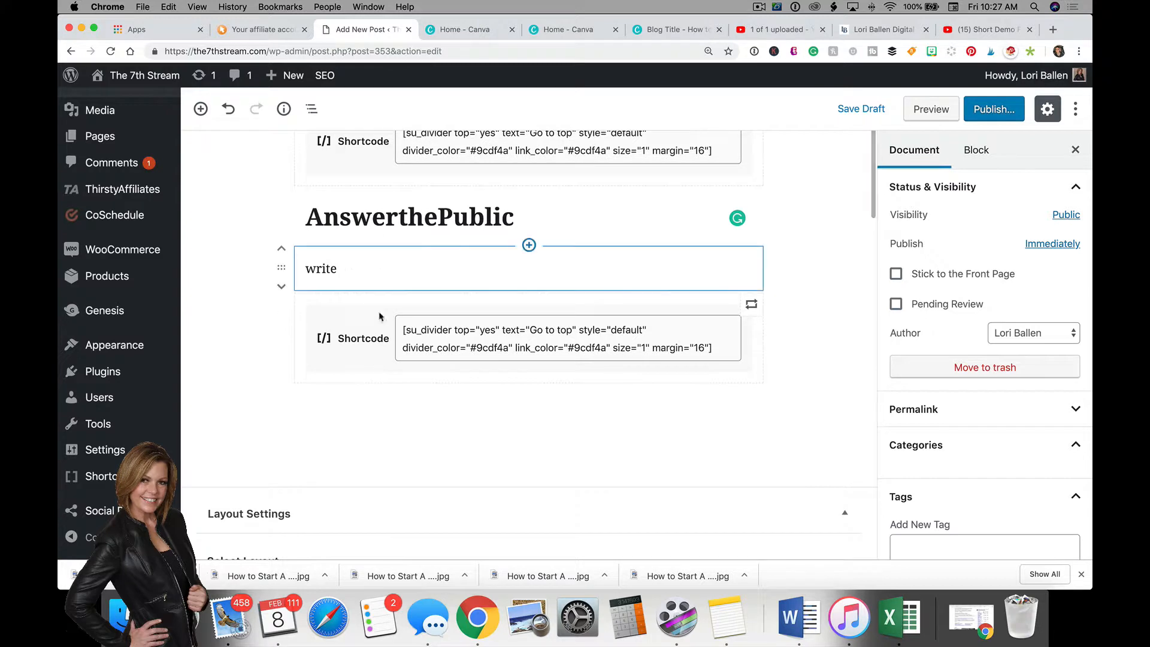
pyautogui.click(313, 406)
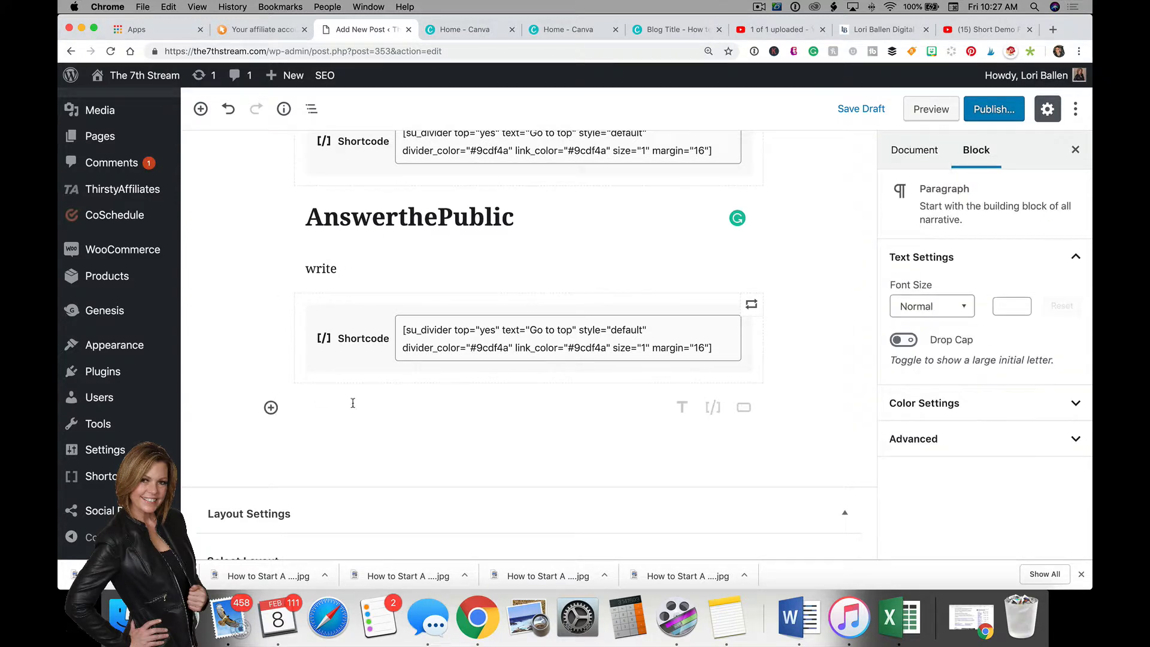
pyautogui.press('BackSpace')
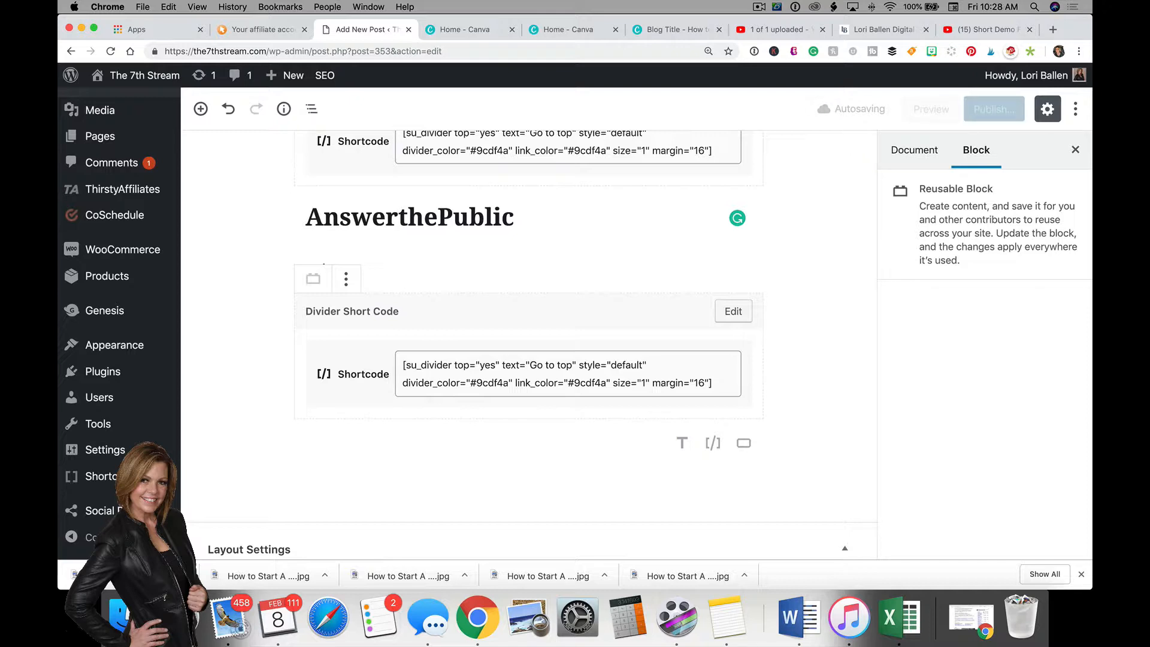
pyautogui.scroll(5, 478, 362)
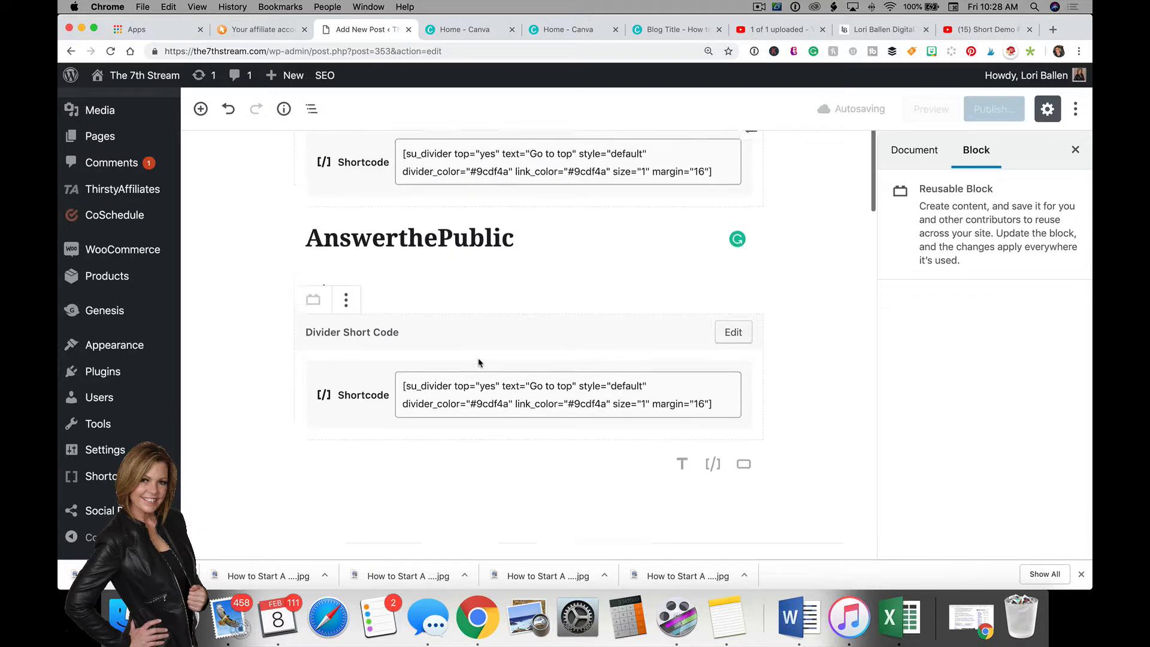
pyautogui.scroll(-3, 470, 398)
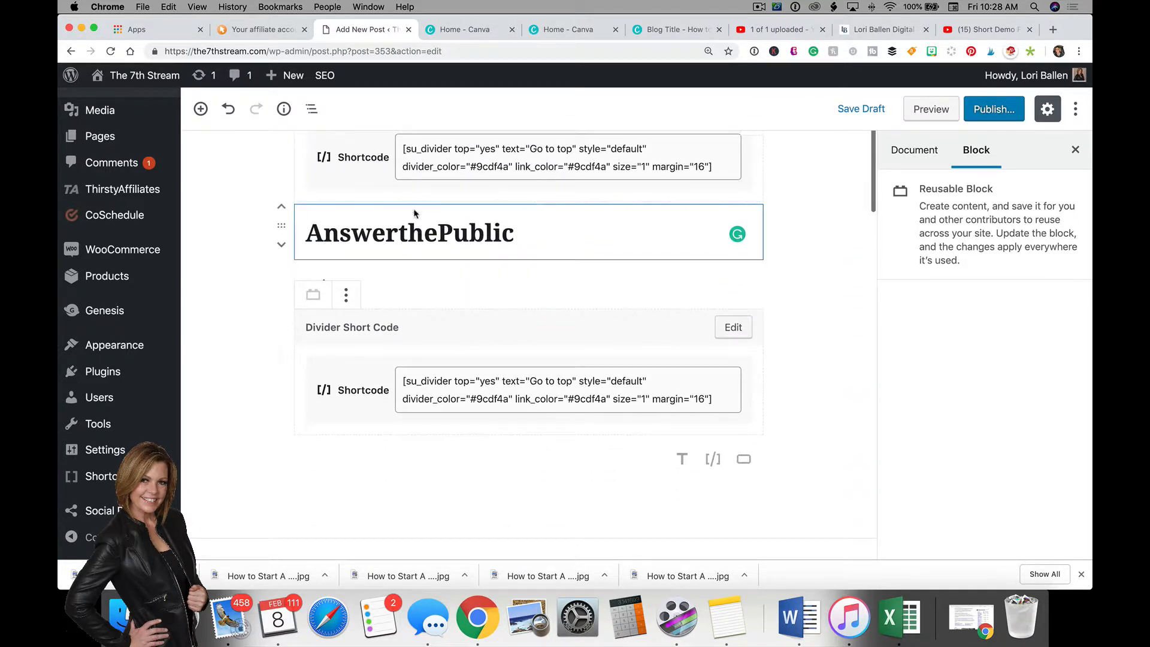
# Step: Extend the placeholder paragraph below the Keywords Everywhere heading with "Break up the chunky text. If we type too much the user will get tired."
pyautogui.scroll(1, 418, 346)
pyautogui.scroll(10, 418, 347)
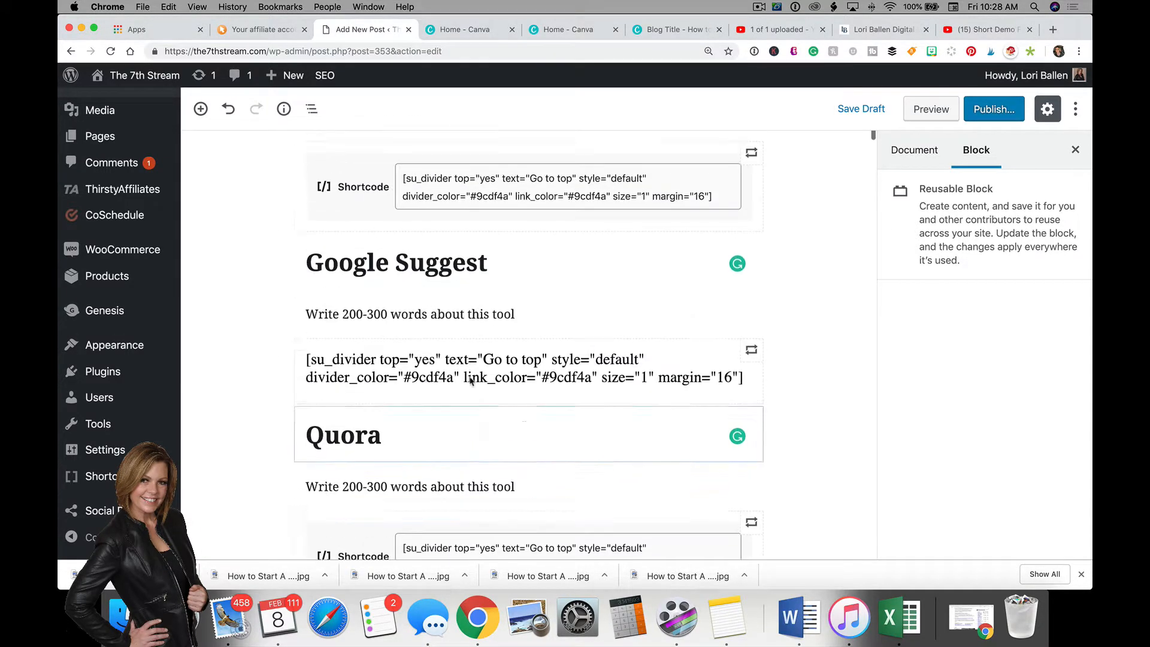
pyautogui.scroll(5, 478, 389)
pyautogui.scroll(-5, 478, 377)
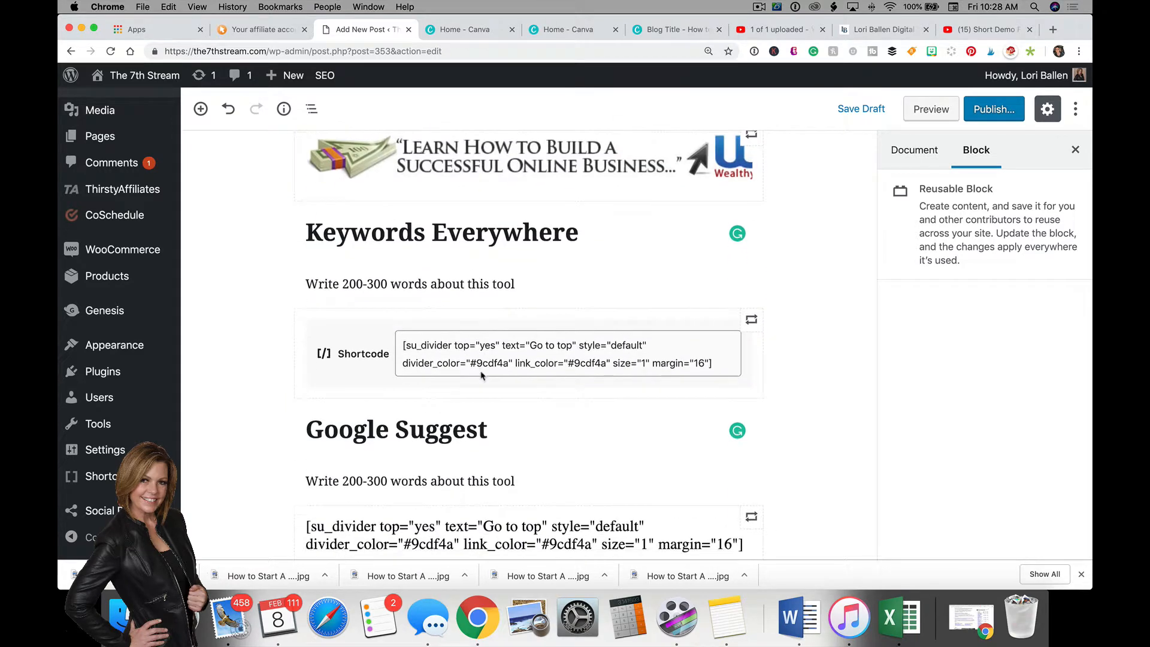
pyautogui.click(524, 298)
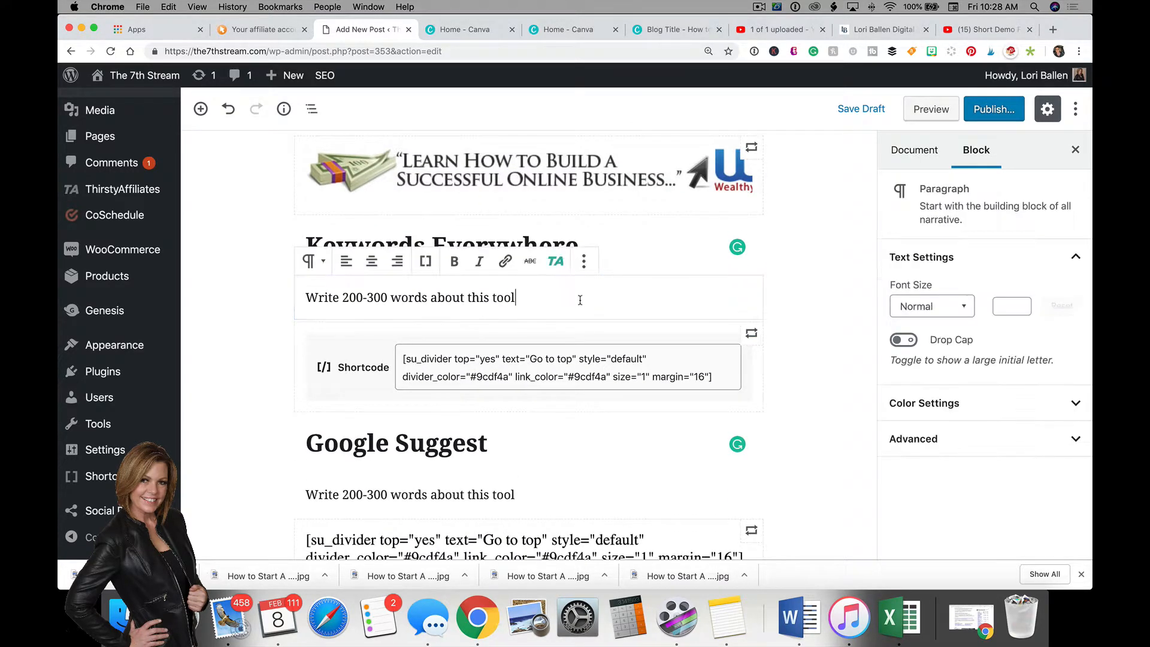
pyautogui.write('.')
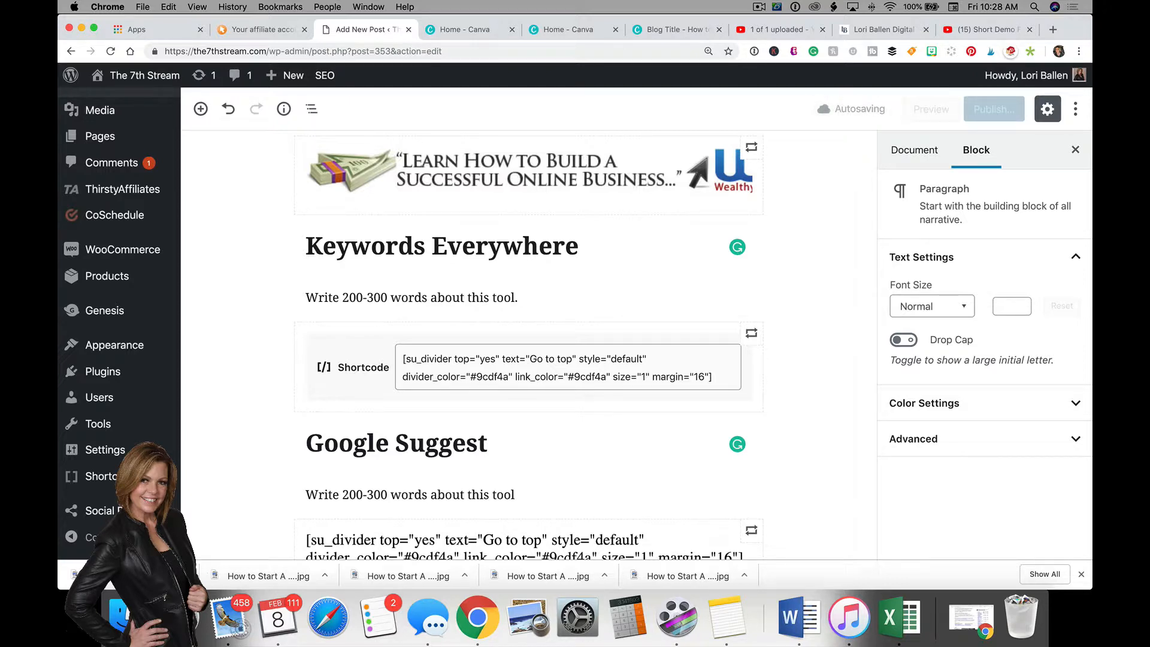
pyautogui.write('bre')
pyautogui.press('BackSpace')
pyautogui.press('BackSpace')
pyautogui.press('BackSpace')
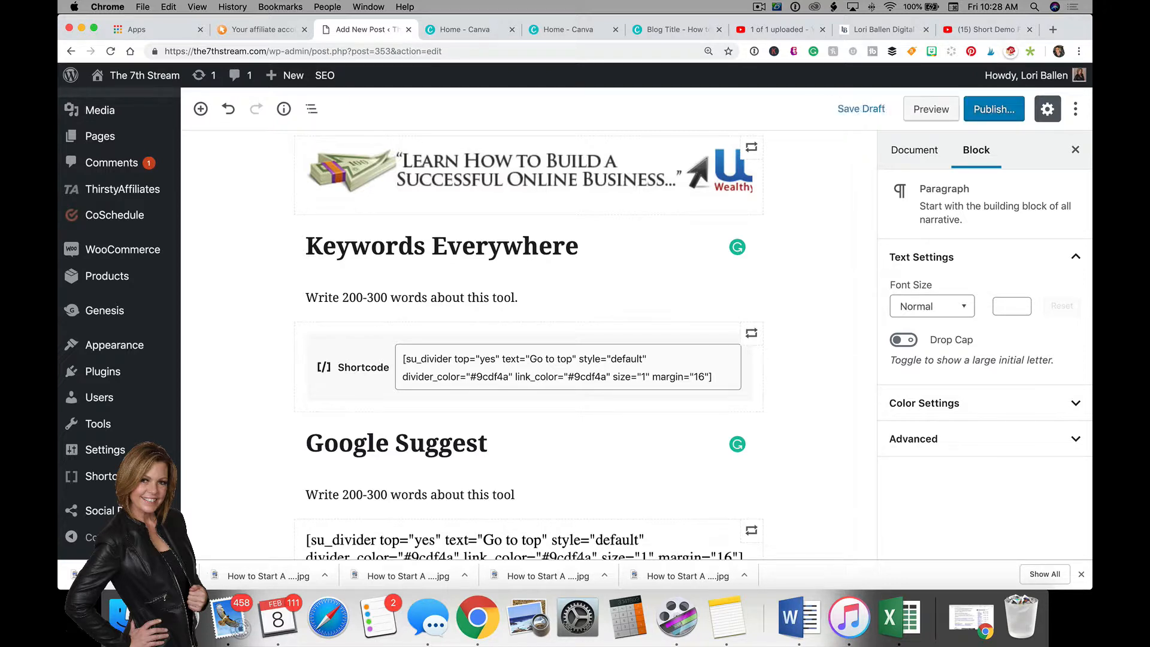
pyautogui.write('Break up the chun')
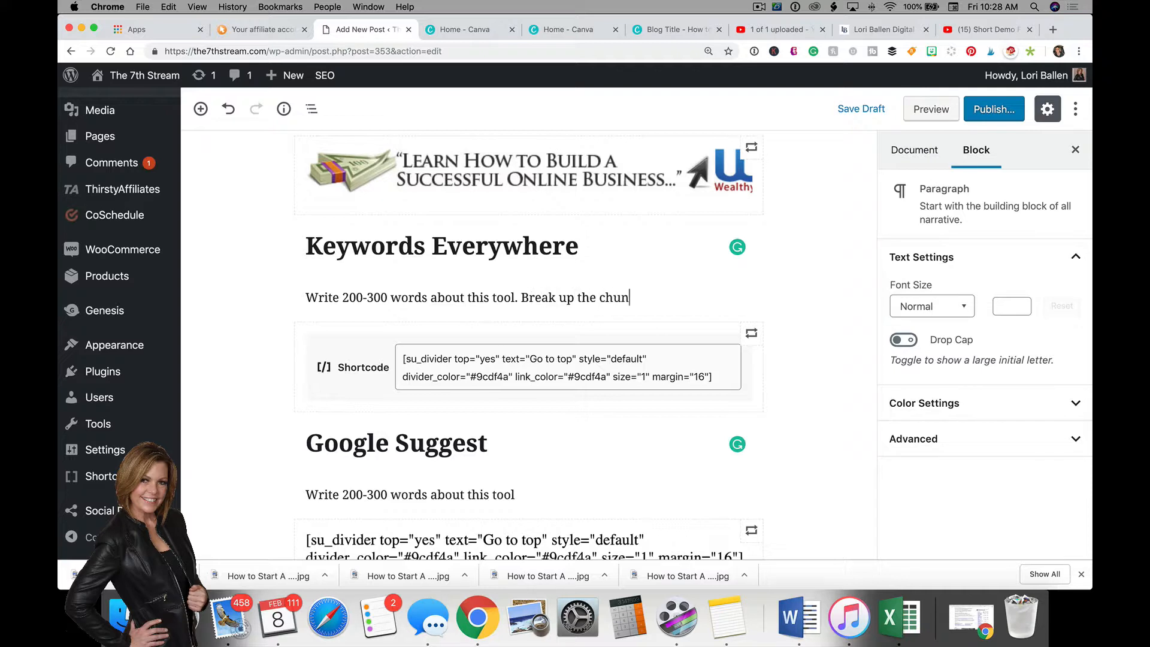
pyautogui.write('ky text. If we type to')
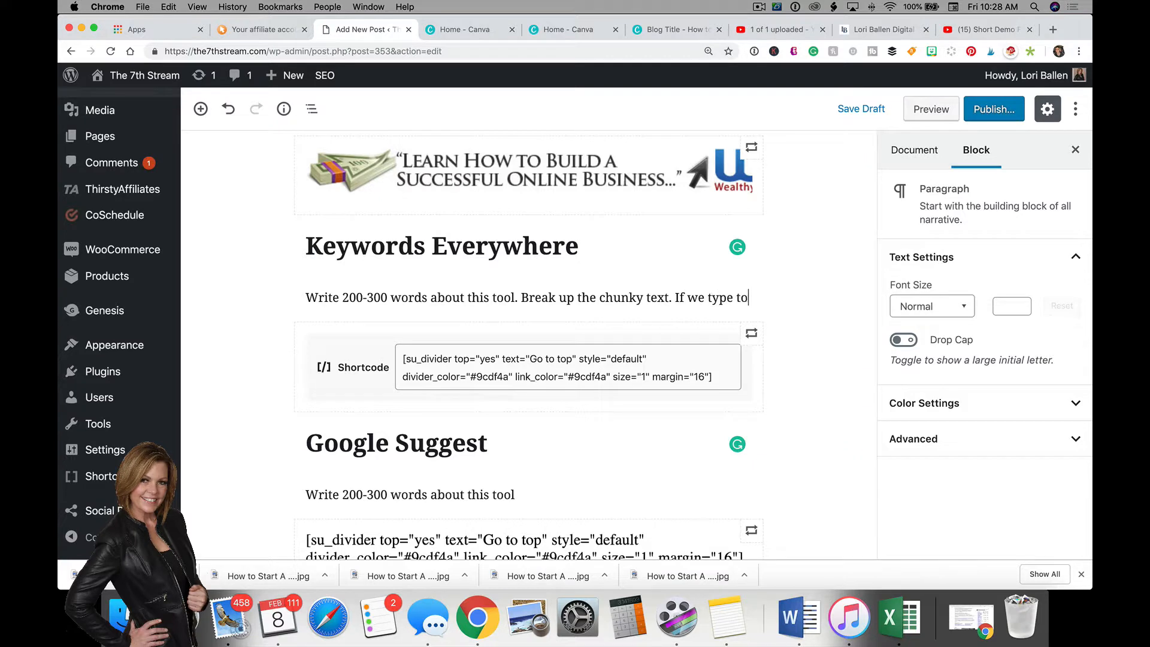
pyautogui.write('o much the user')
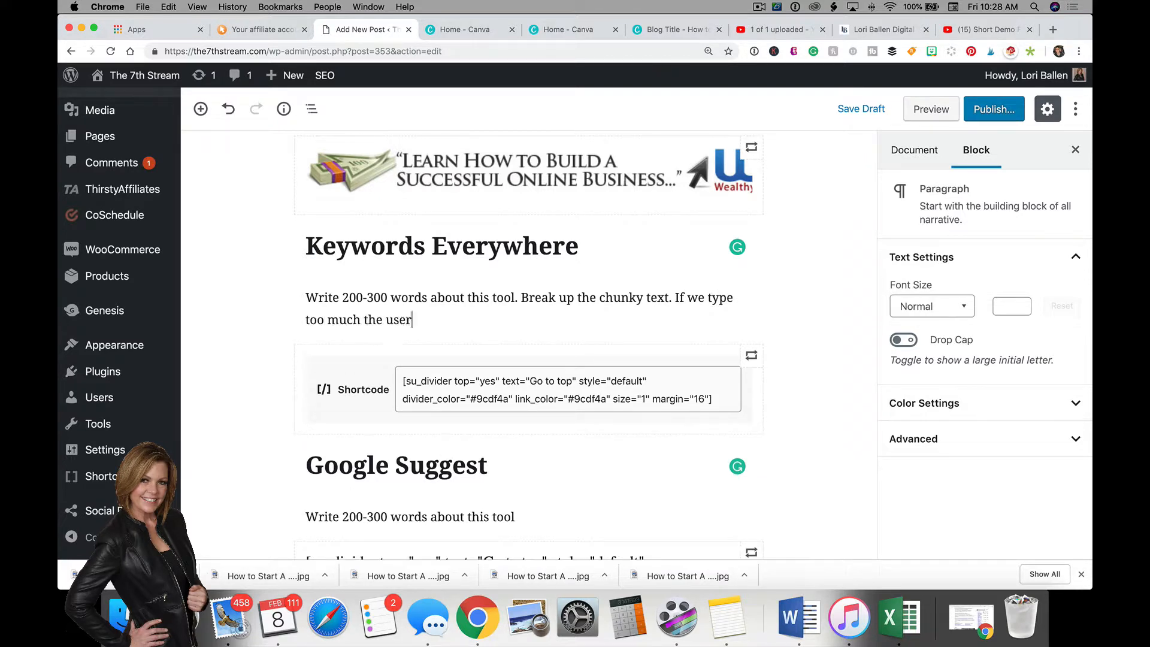
pyautogui.write(' will get tired.')
# Step: Add a second Keywords Everywhere paragraph reading "In an effort to create content that is easy on the eyes, we break up chunky text."
pyautogui.press('Return')
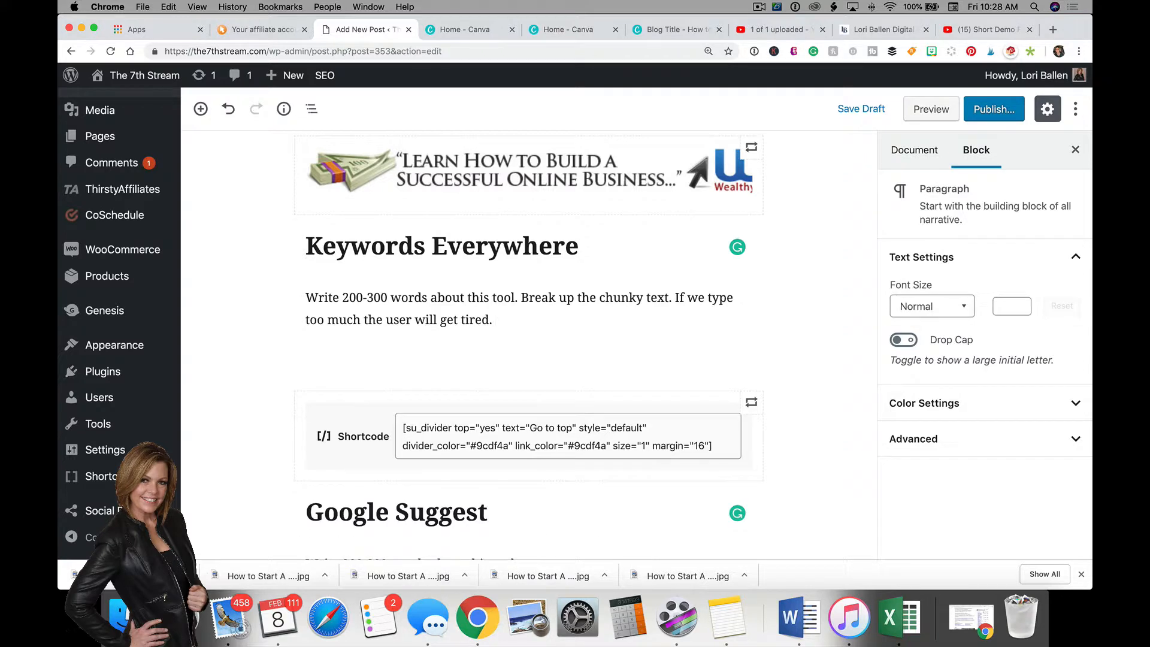
pyautogui.write('In an effort')
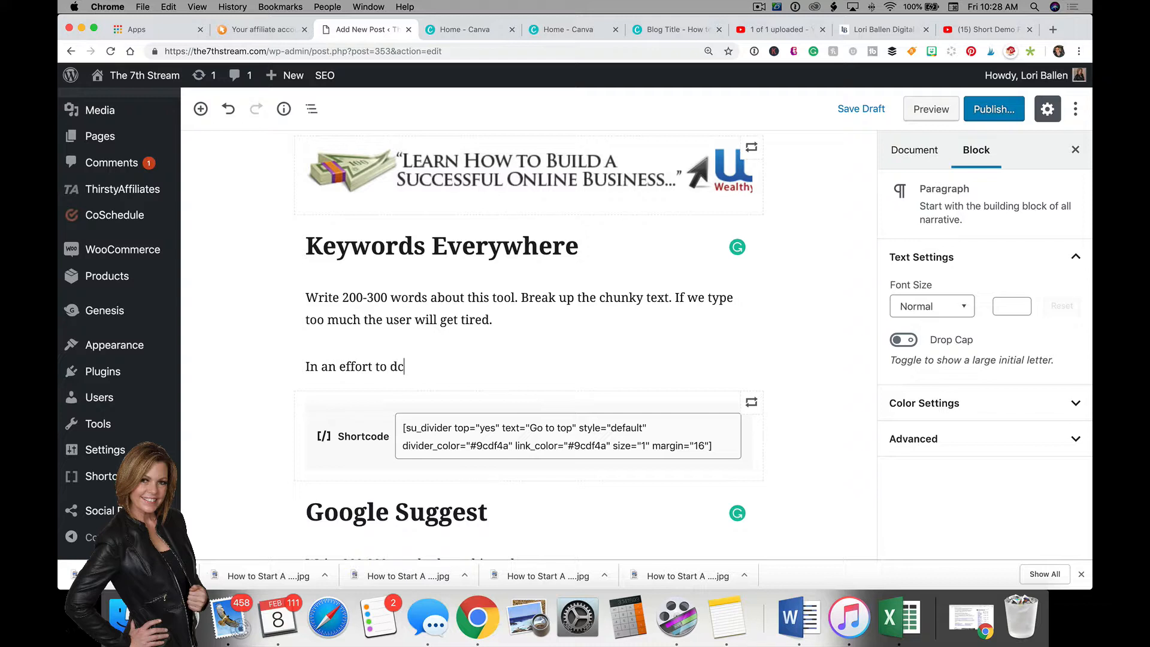
pyautogui.write(' to creaete con')
pyautogui.press('BackSpace')
pyautogui.press('BackSpace')
pyautogui.press('BackSpace')
pyautogui.write('te content that is e')
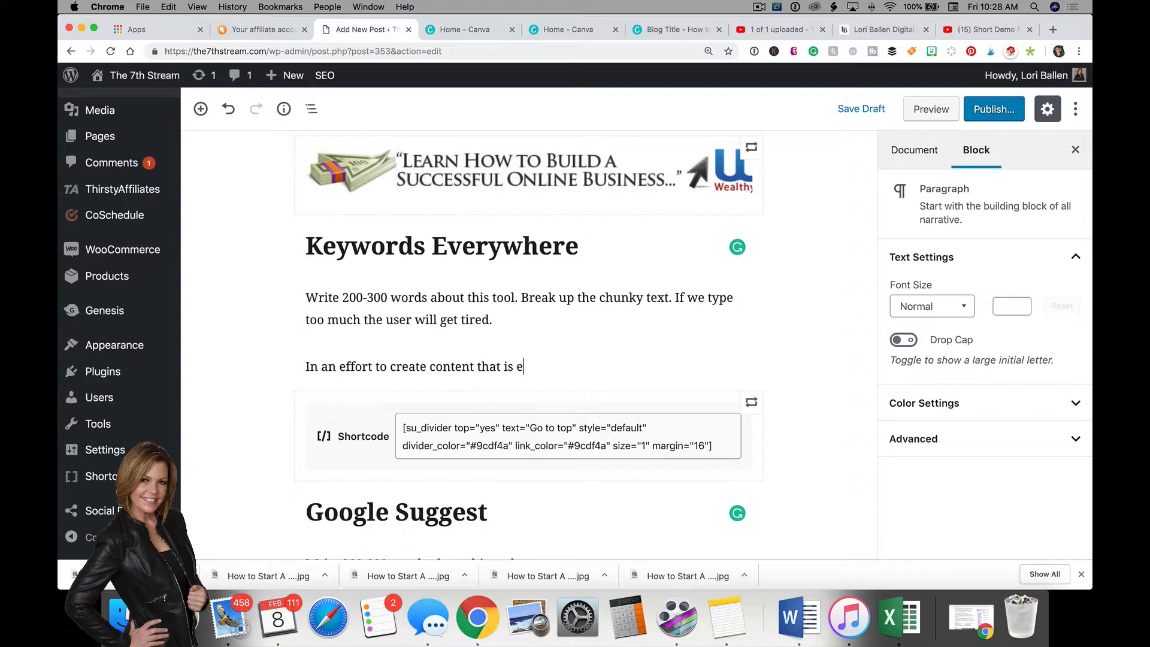
pyautogui.write('asy on the eyes, ')
pyautogui.write('we brak')
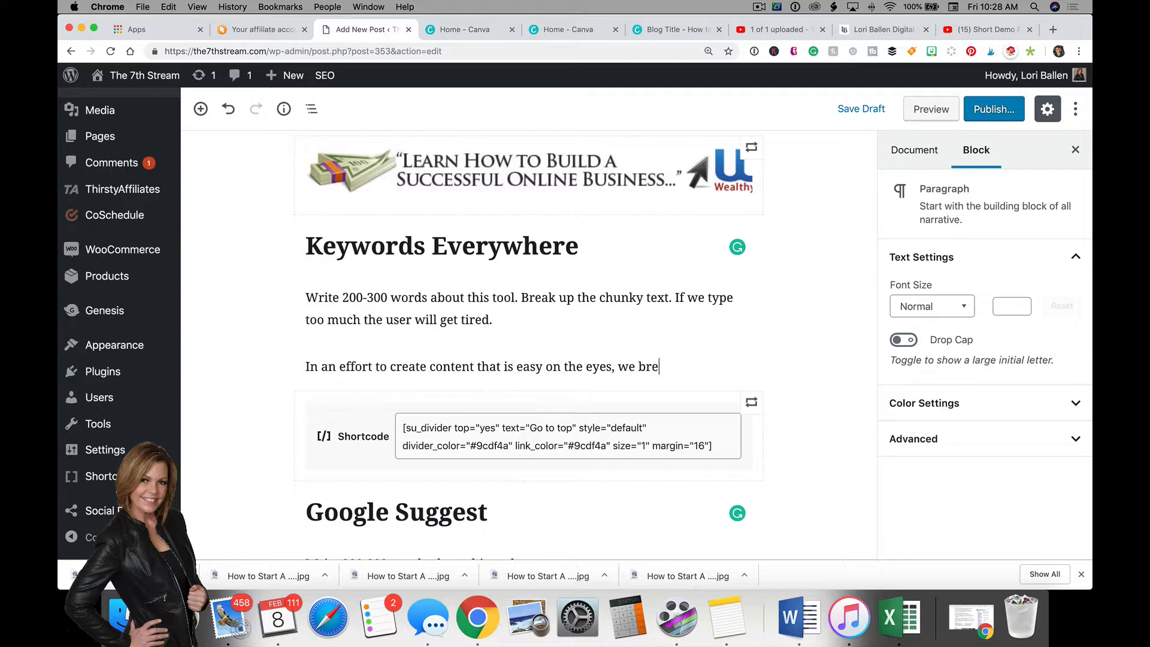
pyautogui.write('ak up chunky text.')
# Step: Add a third paragraph in the Keywords Everywhere section reading "We also use bullet points."
pyautogui.press('Return')
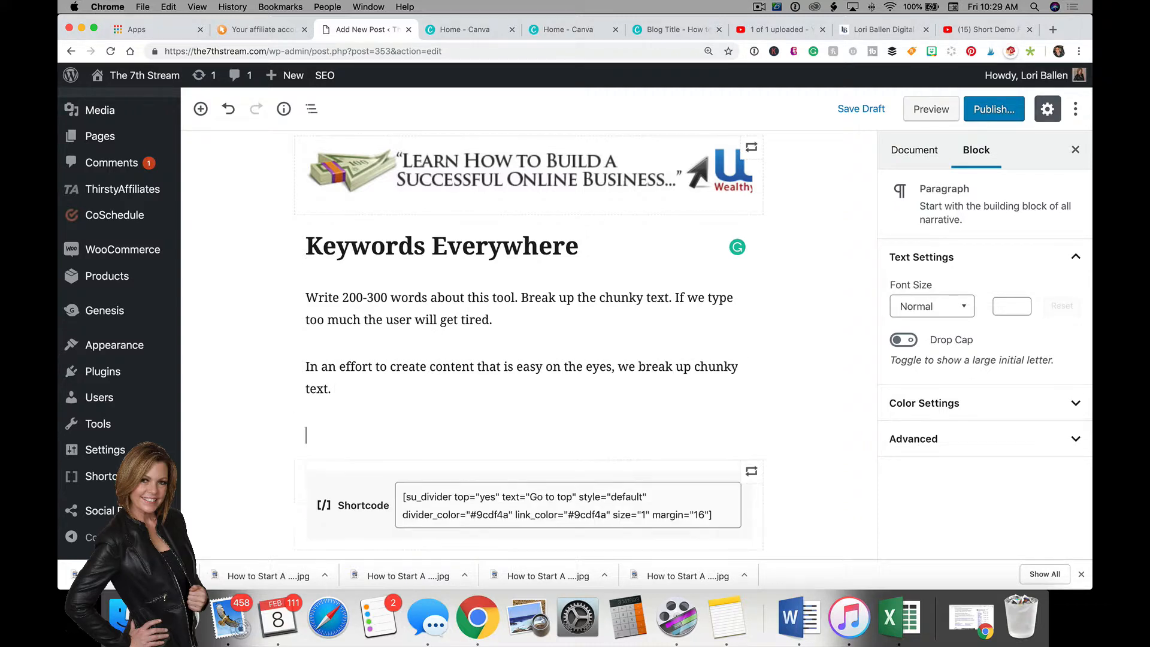
pyautogui.write('We also usee bullet points.')
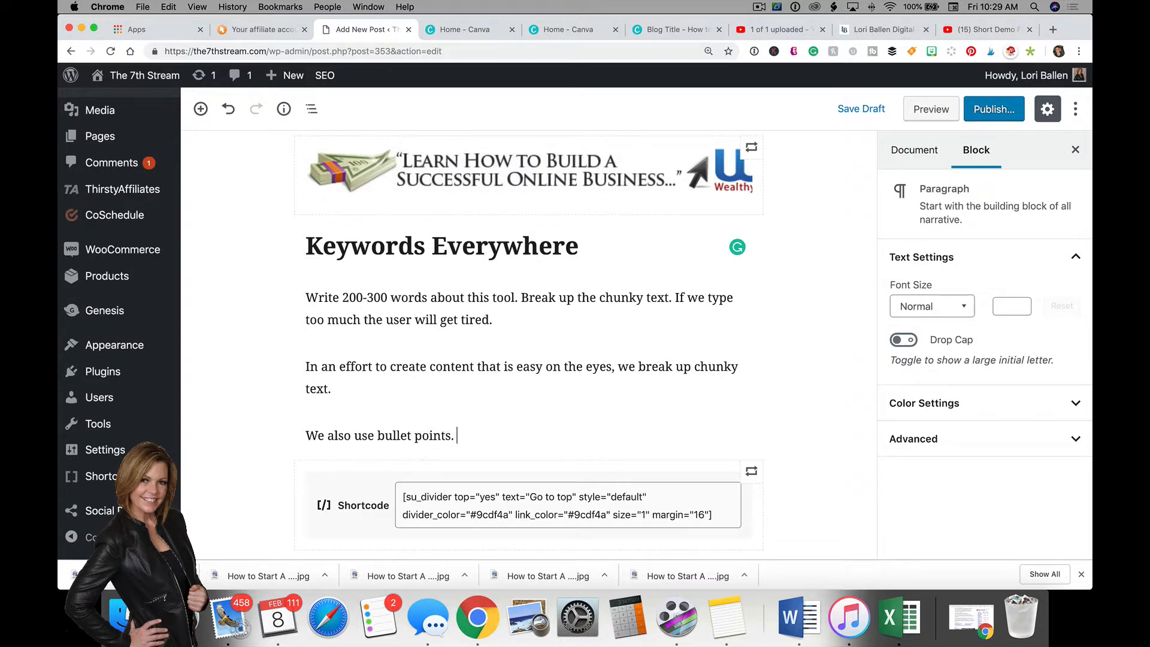
pyautogui.press('Return')
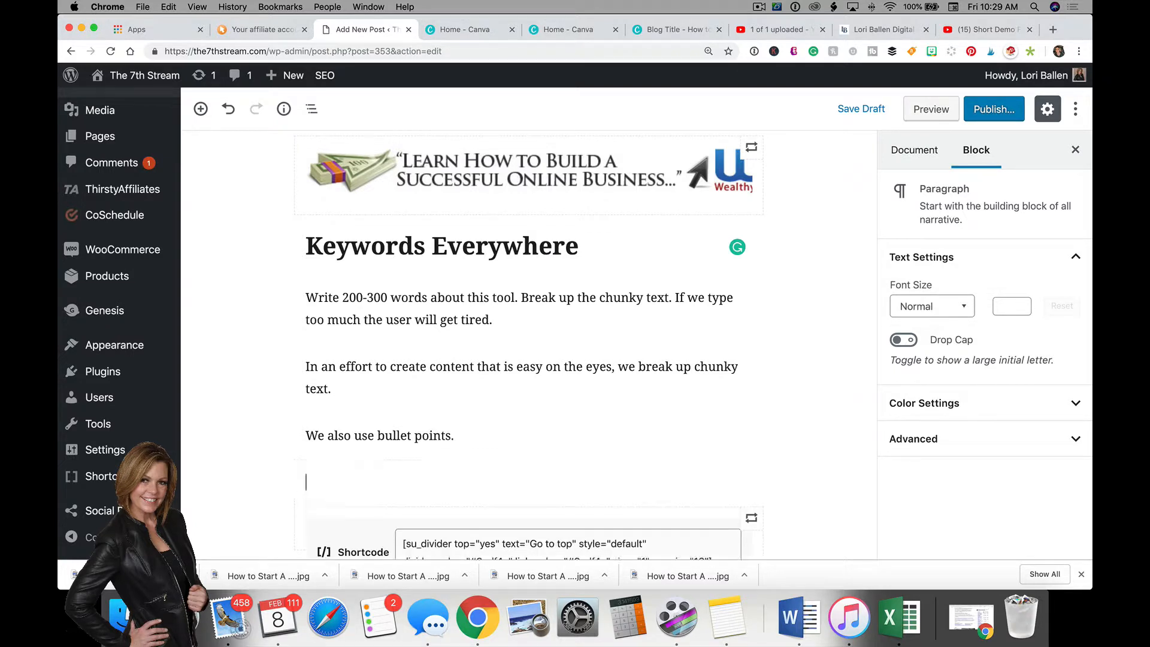
# Step: Search the blocks for "bul" and insert a bulleted List block above the divider with the entries "item 1", "item 2" and "item 3"
pyautogui.scroll(-2, 570, 303)
pyautogui.click(270, 429)
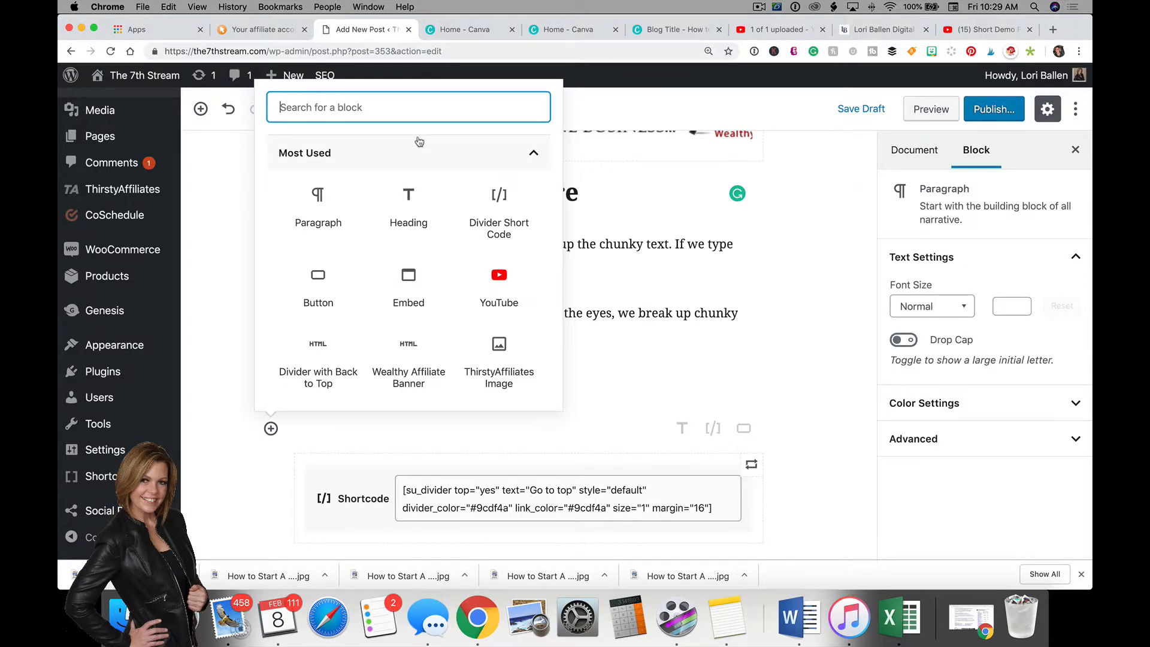
pyautogui.write('bul')
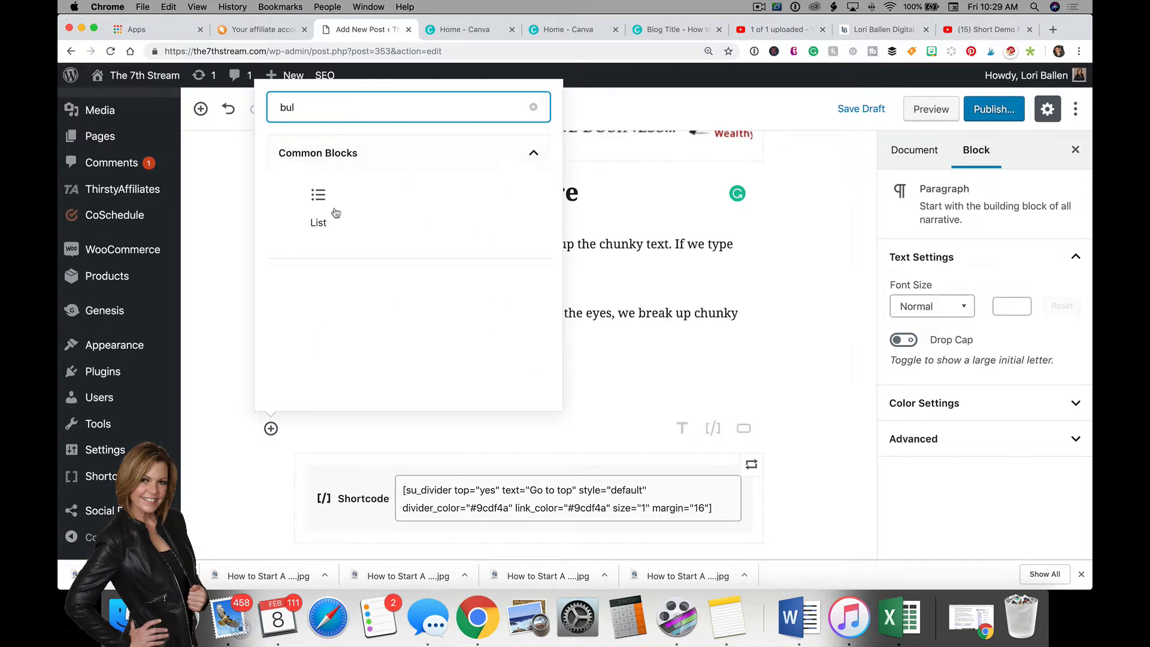
pyautogui.click(334, 212)
pyautogui.scroll(-3, 408, 311)
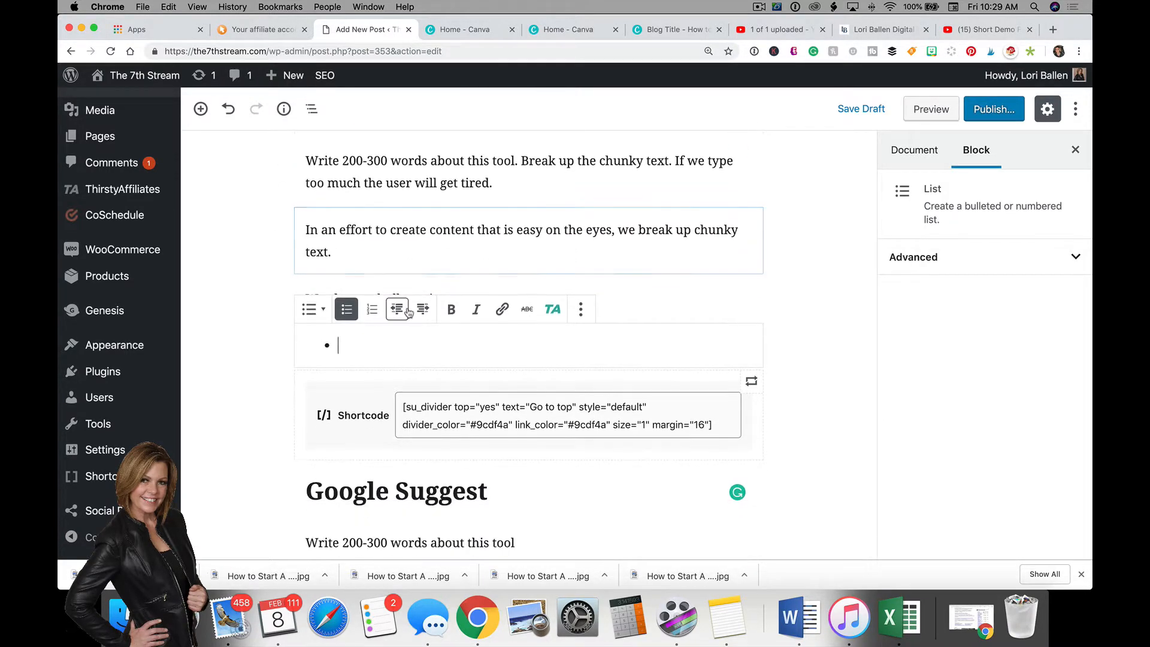
pyautogui.write('itm')
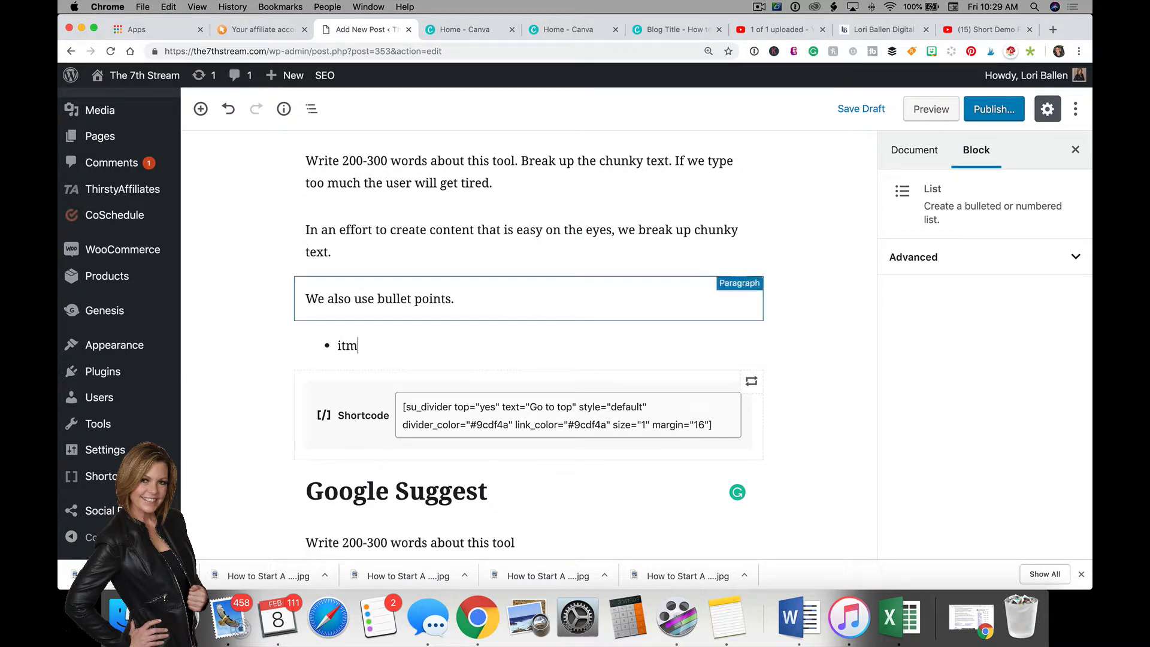
pyautogui.press('BackSpace')
pyautogui.write('em 1')
pyautogui.press('Return')
pyautogui.write('item')
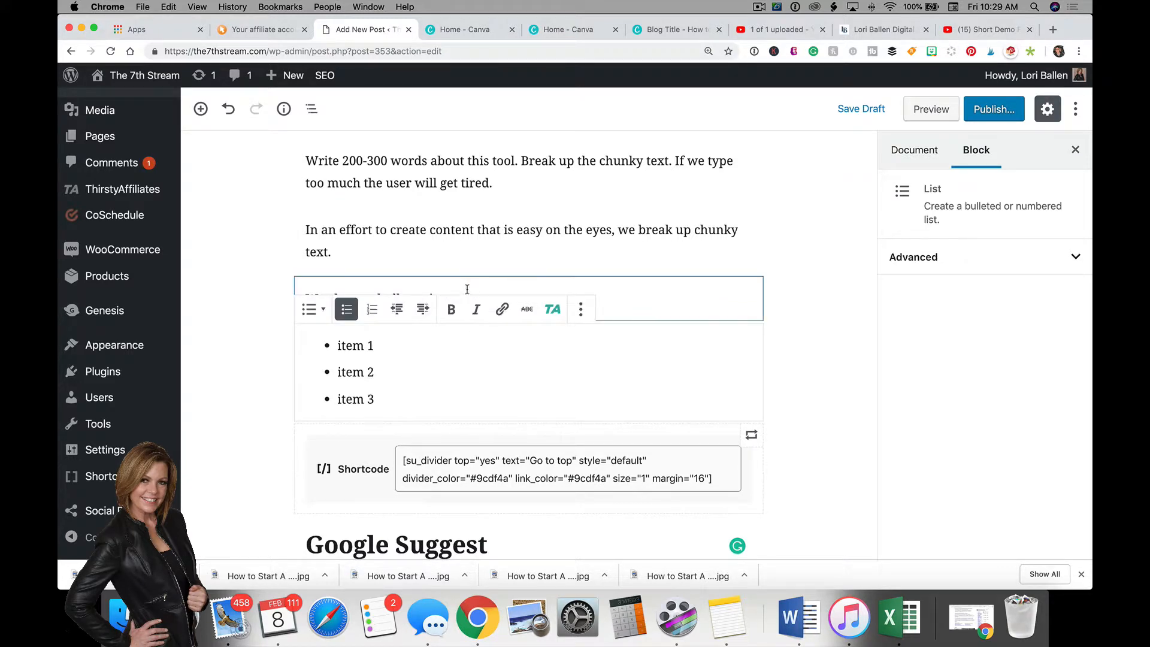
# Step: Transform the "We also use bullet points." paragraph above the list into an H3 heading
pyautogui.click(252, 334)
pyautogui.click(374, 300)
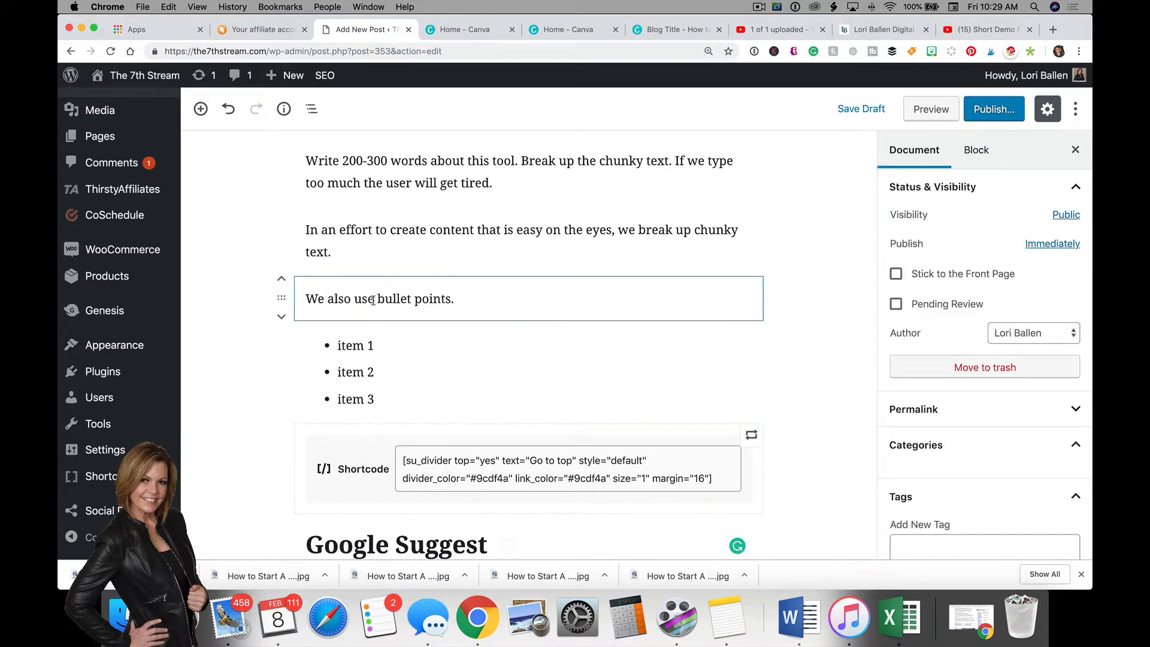
pyautogui.click(316, 264)
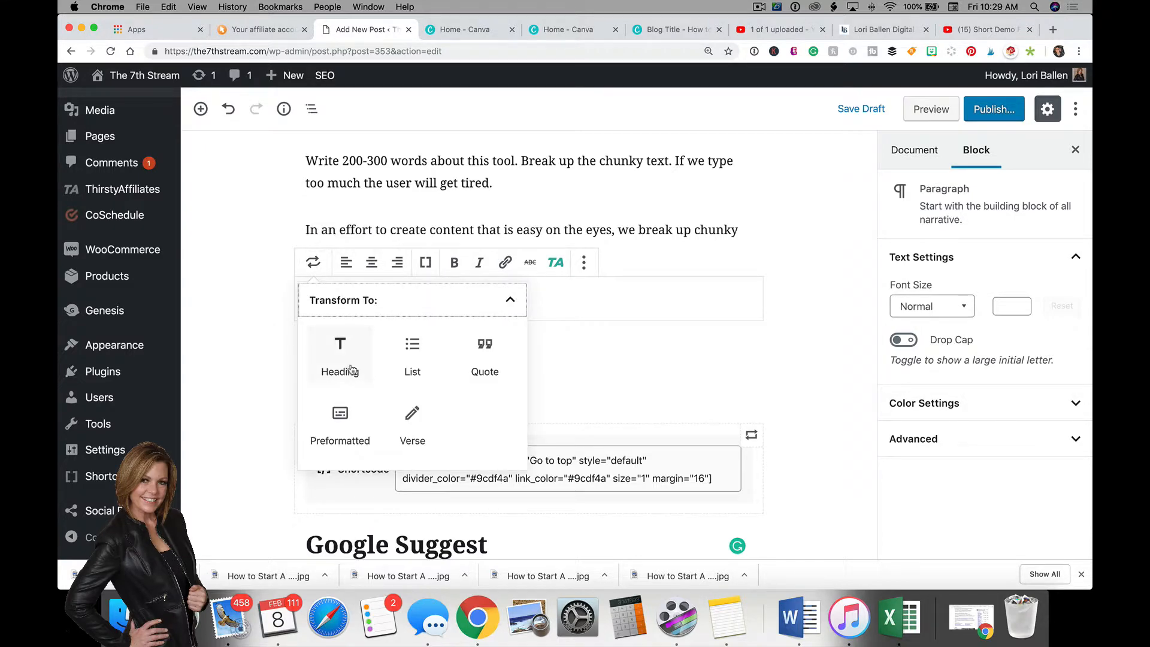
pyautogui.click(338, 362)
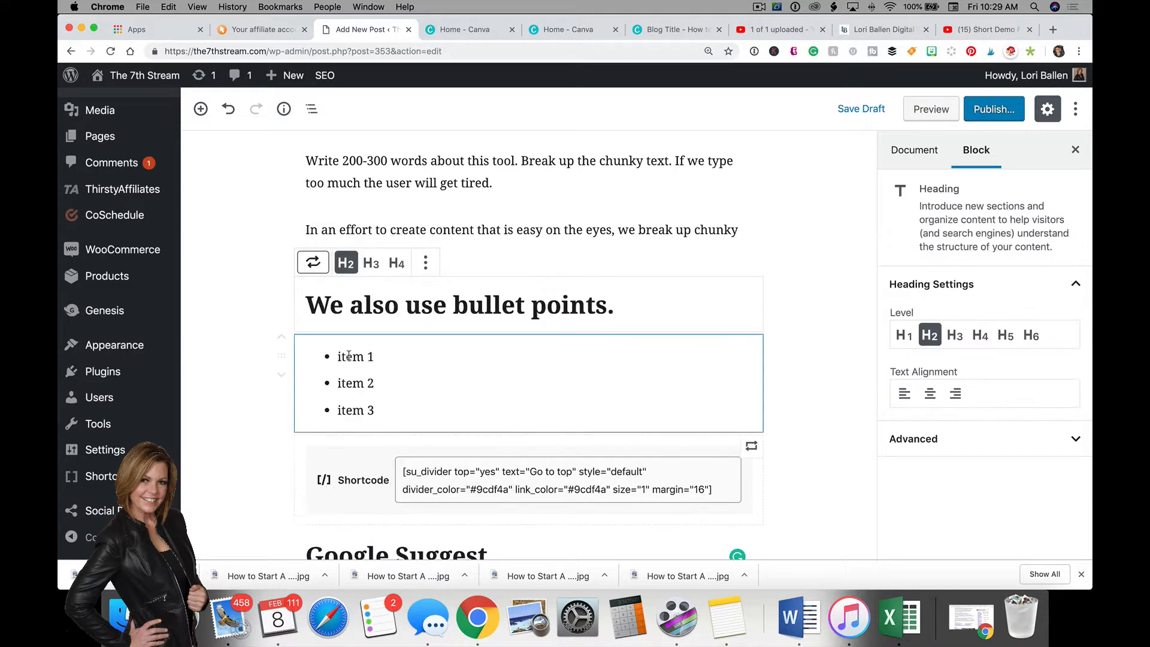
pyautogui.click(372, 262)
# Step: Replace the text of the H3 heading above the bulleted list with "Features of Keywords Everywhere"
pyautogui.scroll(3, 500, 260)
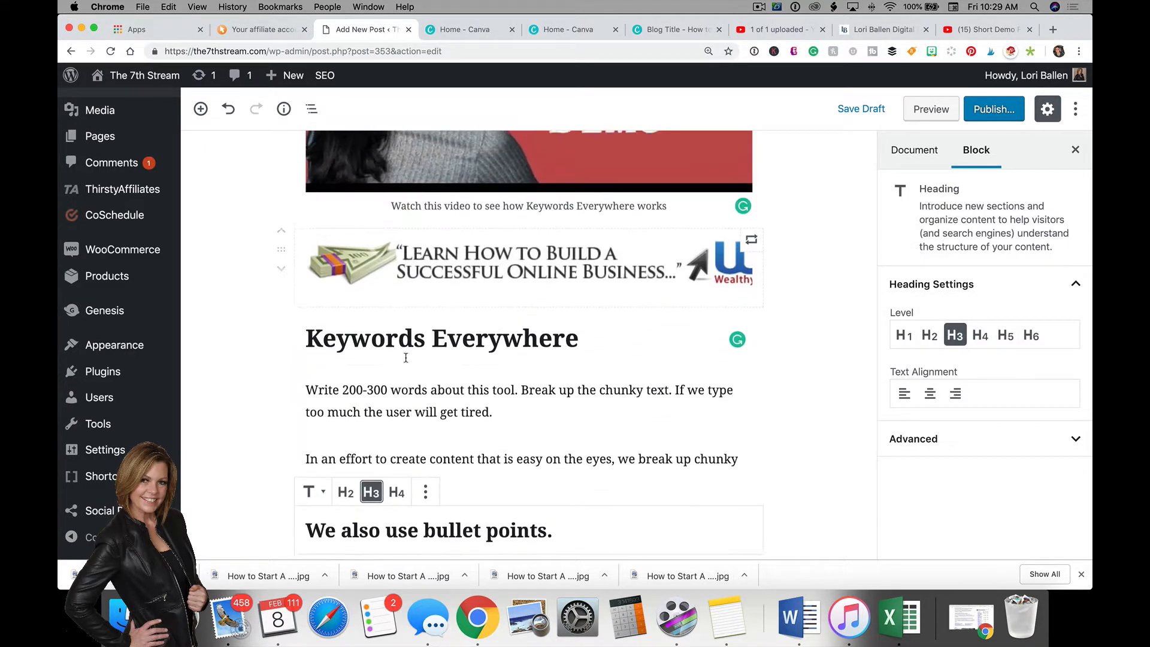
pyautogui.scroll(-3, 449, 383)
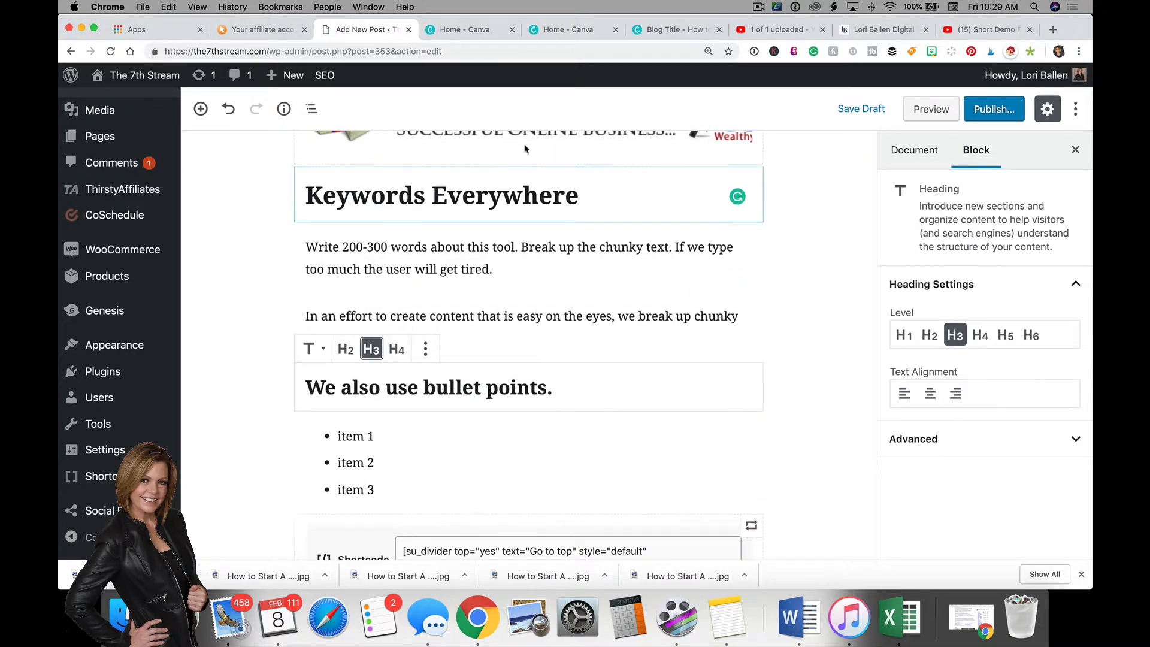
pyautogui.click(439, 383)
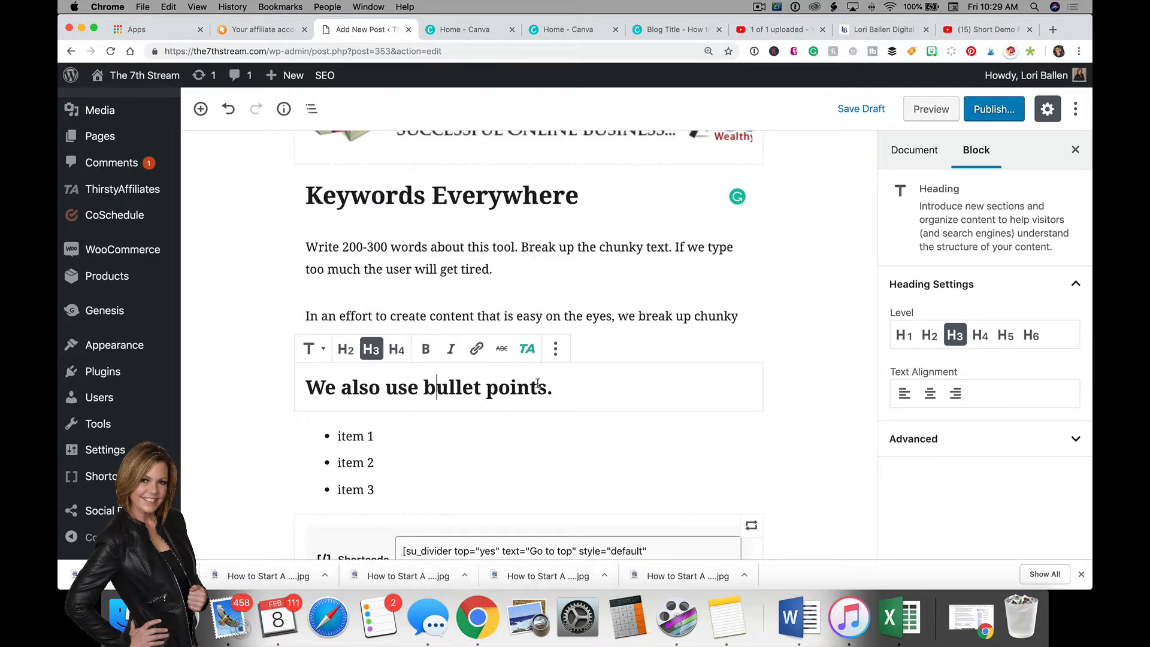
pyautogui.moveTo(561, 387); pyautogui.dragTo(311, 386)
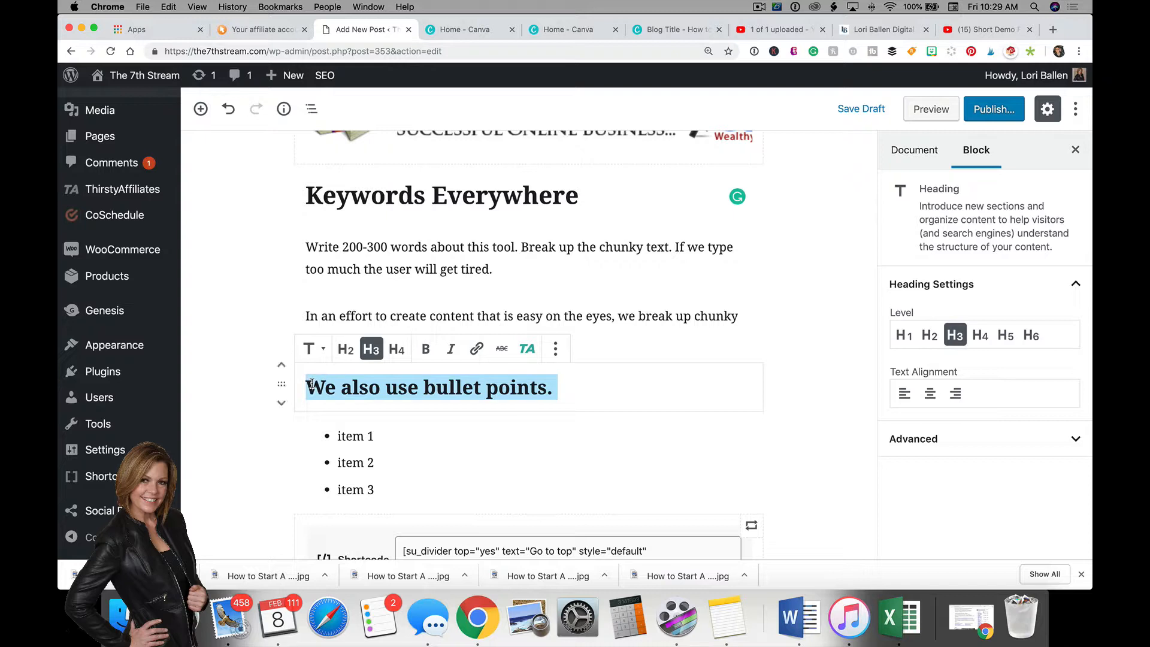
pyautogui.write('Features of Ke')
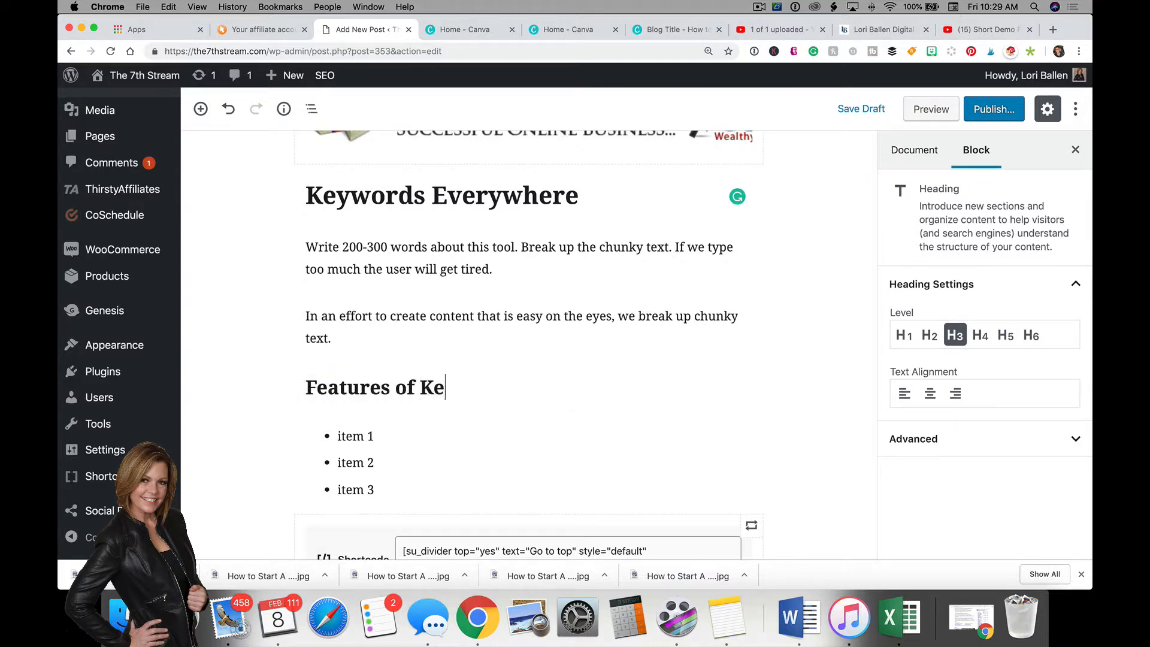
pyautogui.write('eywo')
pyautogui.press('BackSpace')
pyautogui.press('BackSpace')
pyautogui.press('BackSpace')
pyautogui.write('words Everywhere')
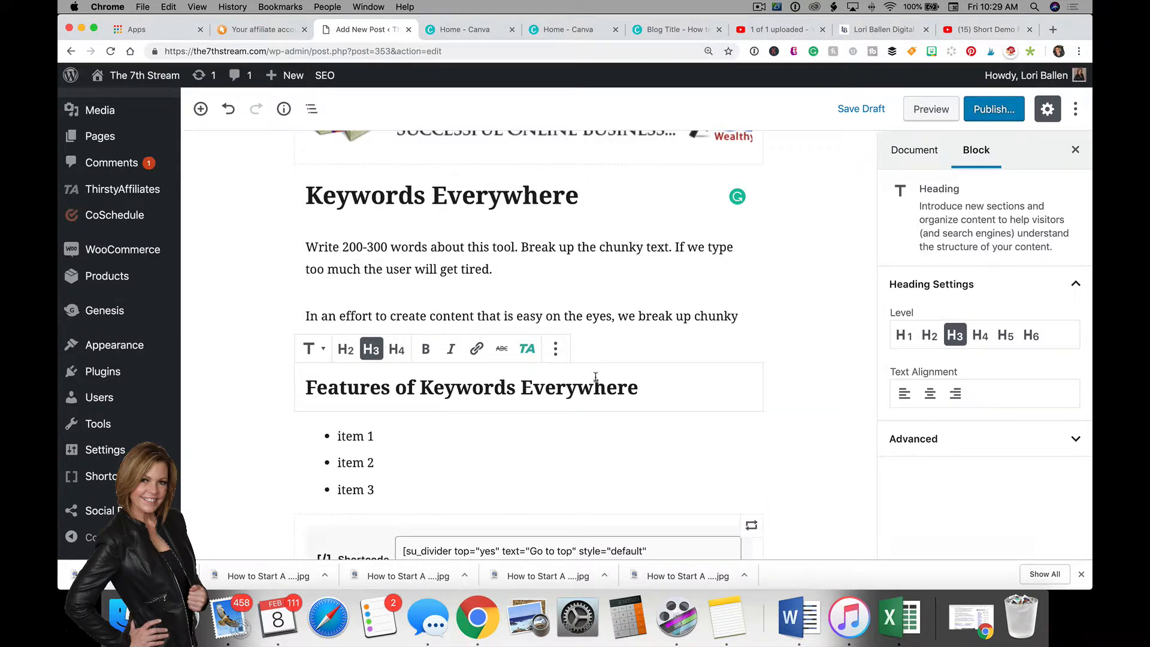
# Step: Set the font size of the "In an effort to create content" paragraph to Medium
pyautogui.scroll(-2, 539, 414)
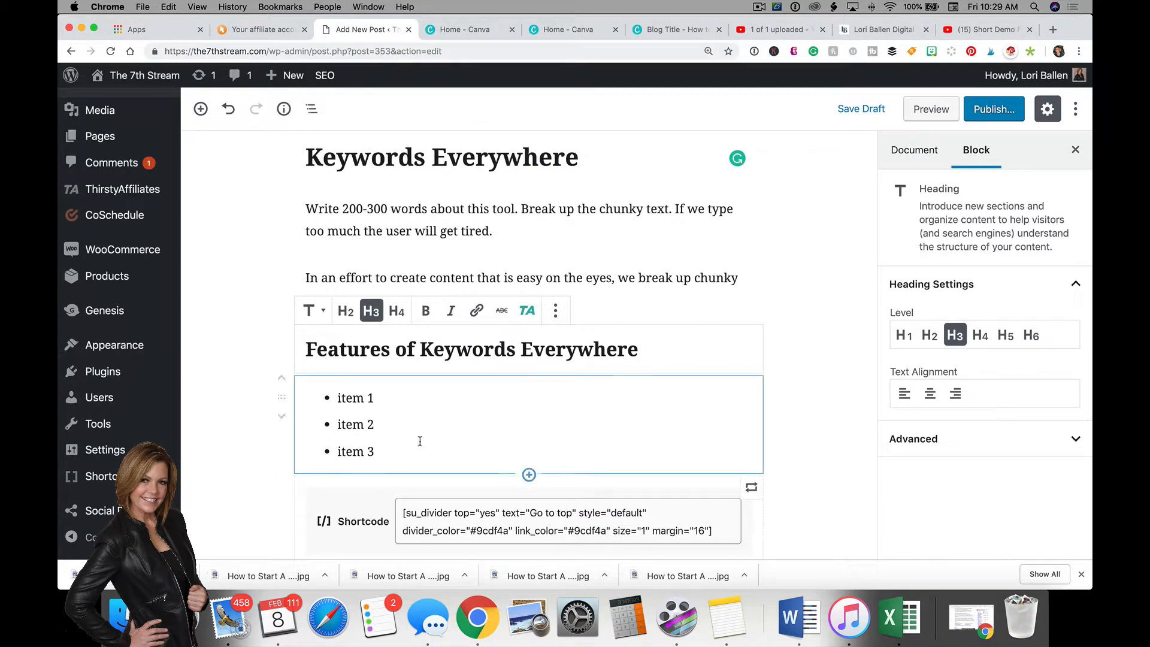
pyautogui.click(419, 441)
pyautogui.scroll(1, 638, 339)
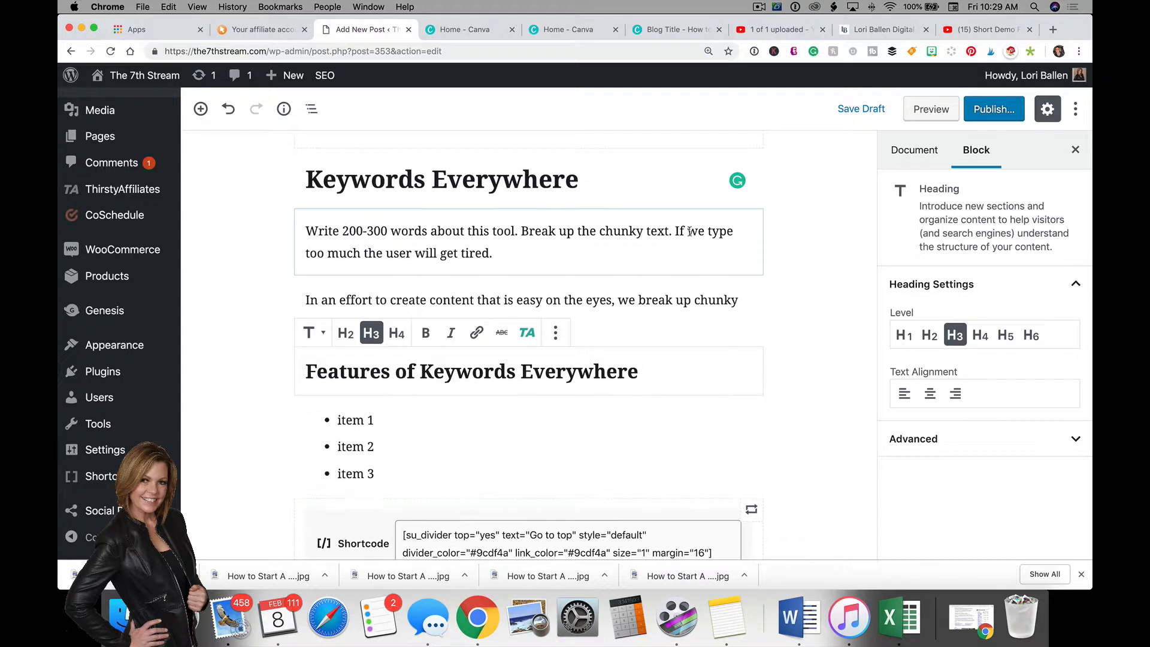
pyautogui.click(636, 264)
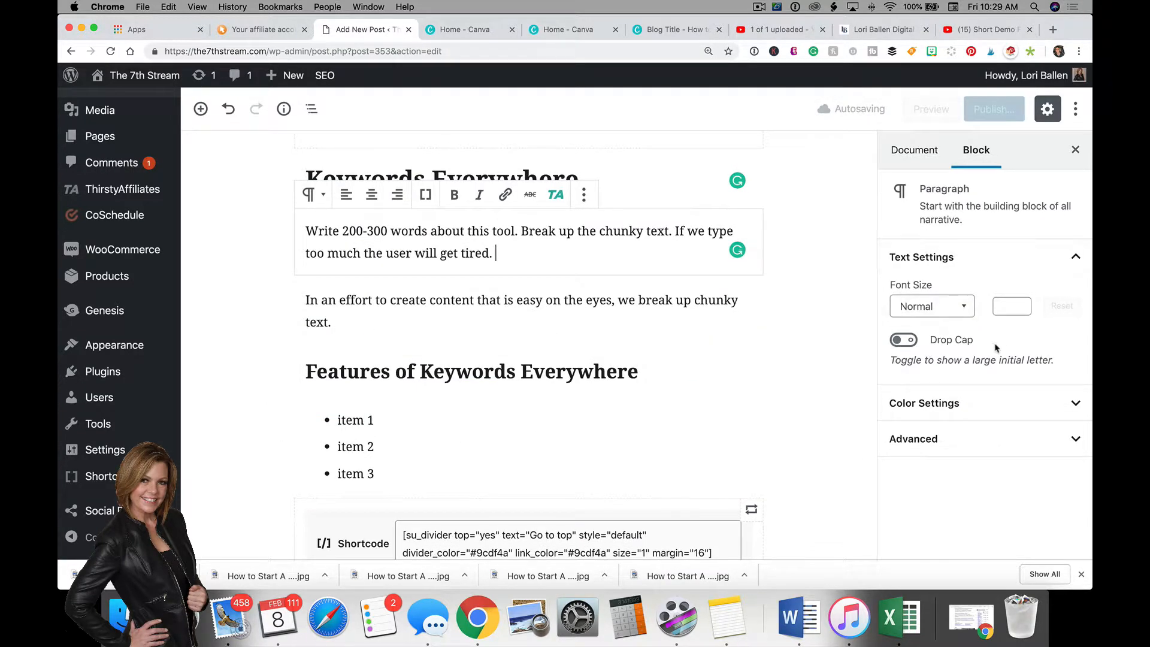
pyautogui.click(347, 322)
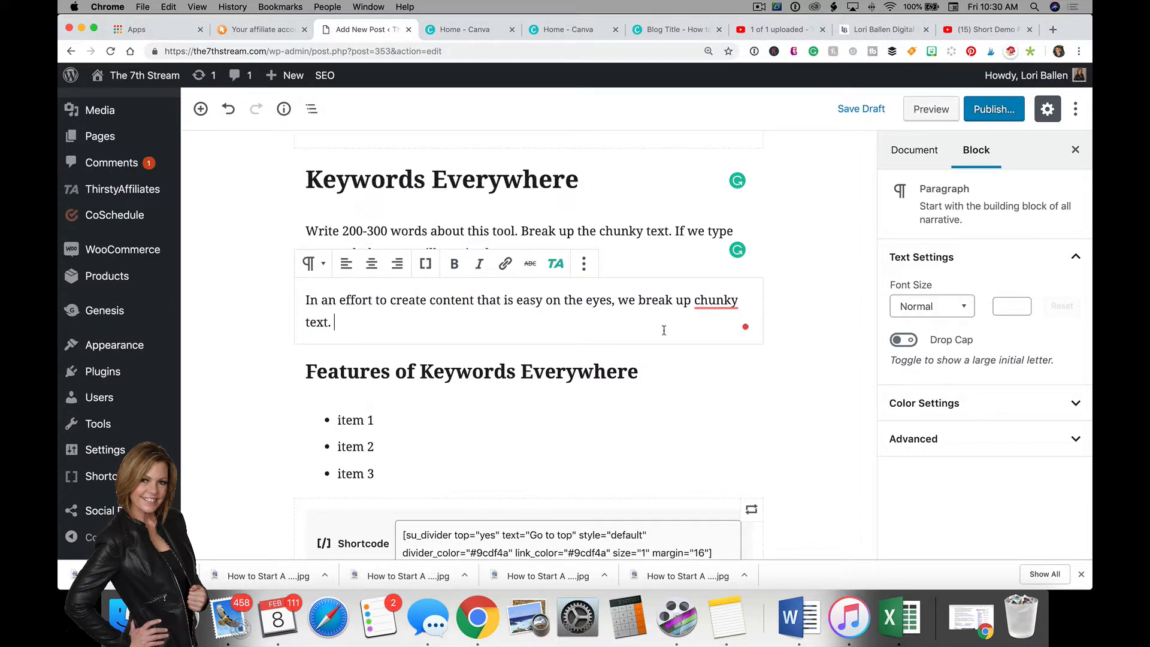
pyautogui.click(923, 312)
pyautogui.click(920, 401)
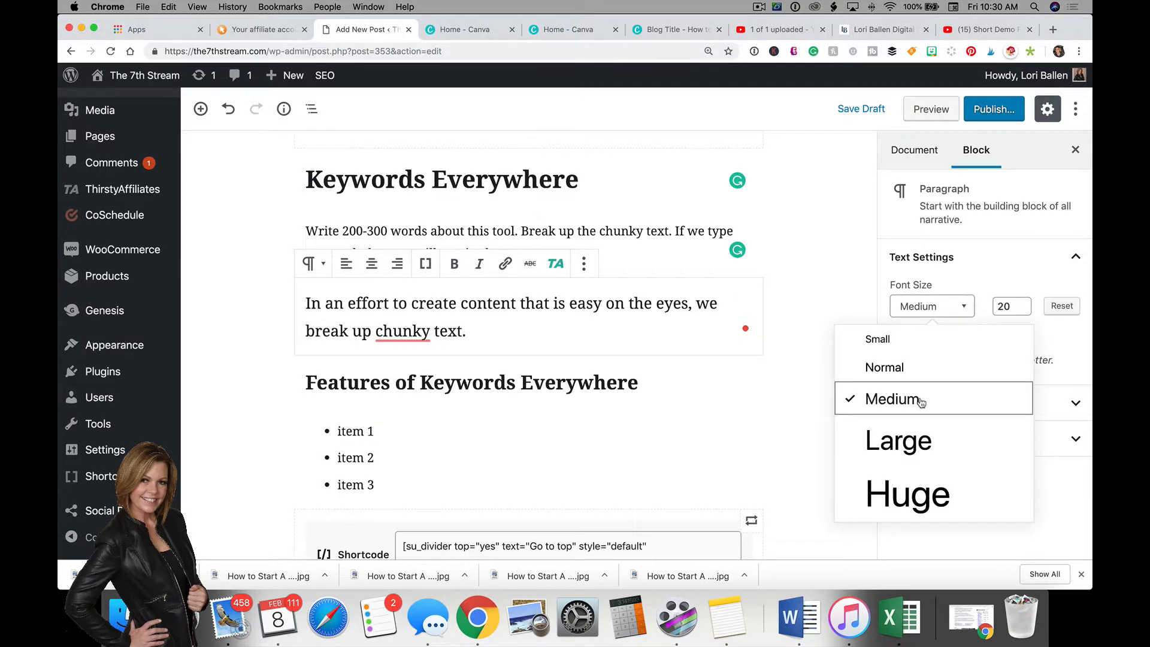
pyautogui.click(932, 307)
pyautogui.click(934, 312)
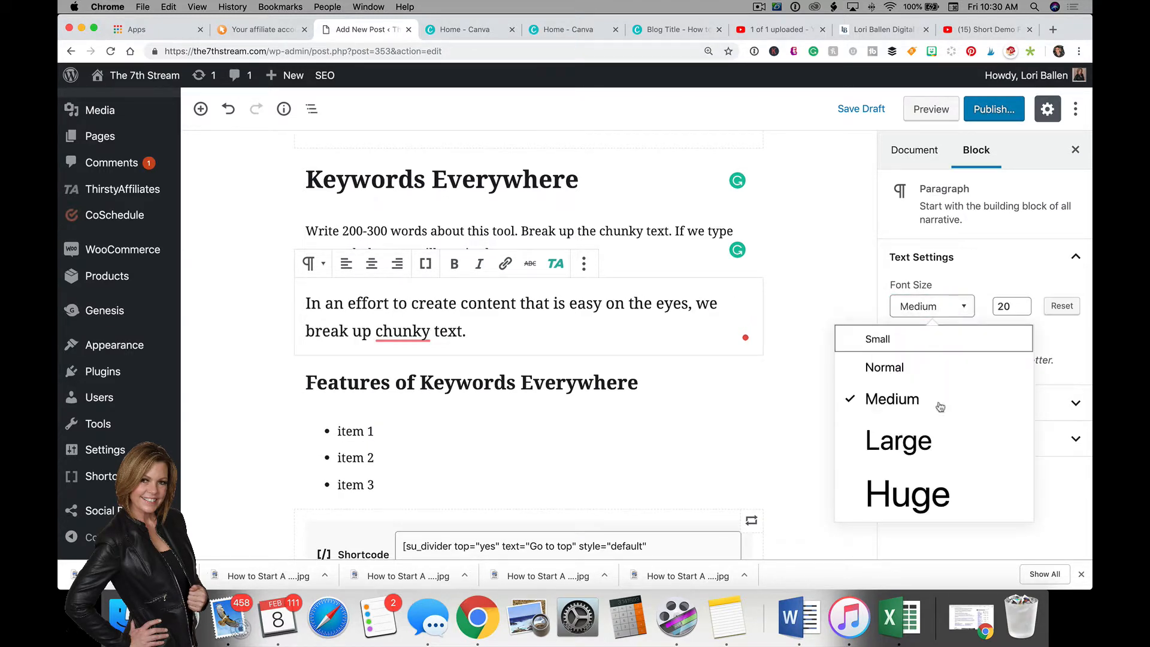
# Step: Give the "In an effort to create content" paragraph a Medium font size, a dark black-gray background color and a light gray text color
pyautogui.click(930, 444)
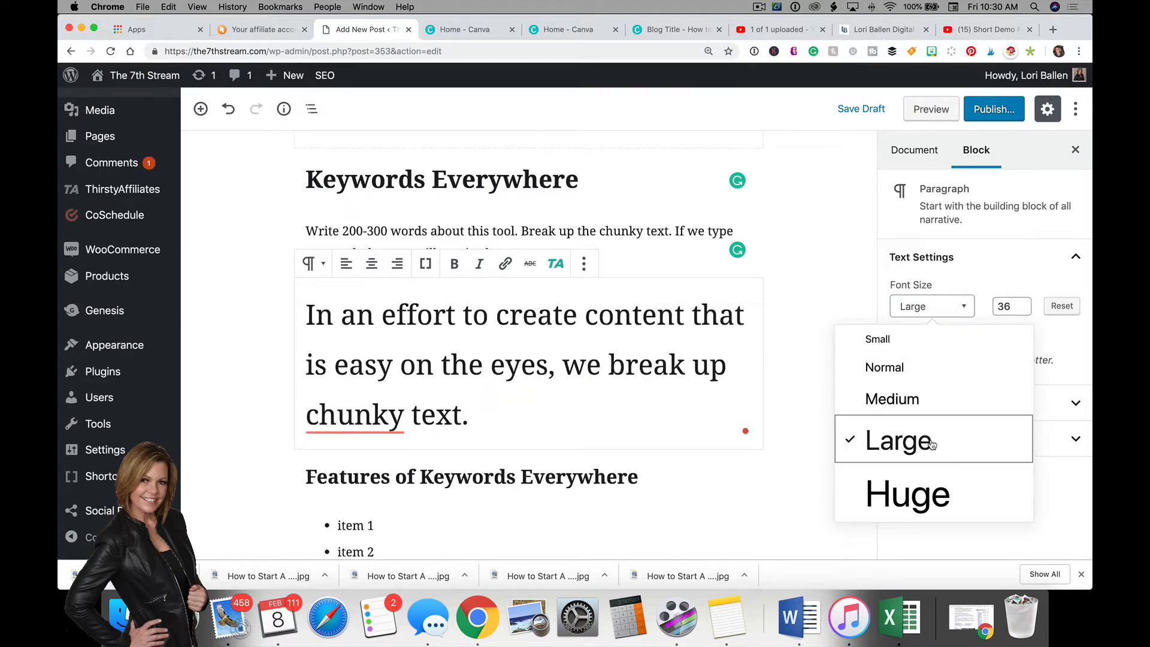
pyautogui.click(911, 405)
pyautogui.click(1035, 271)
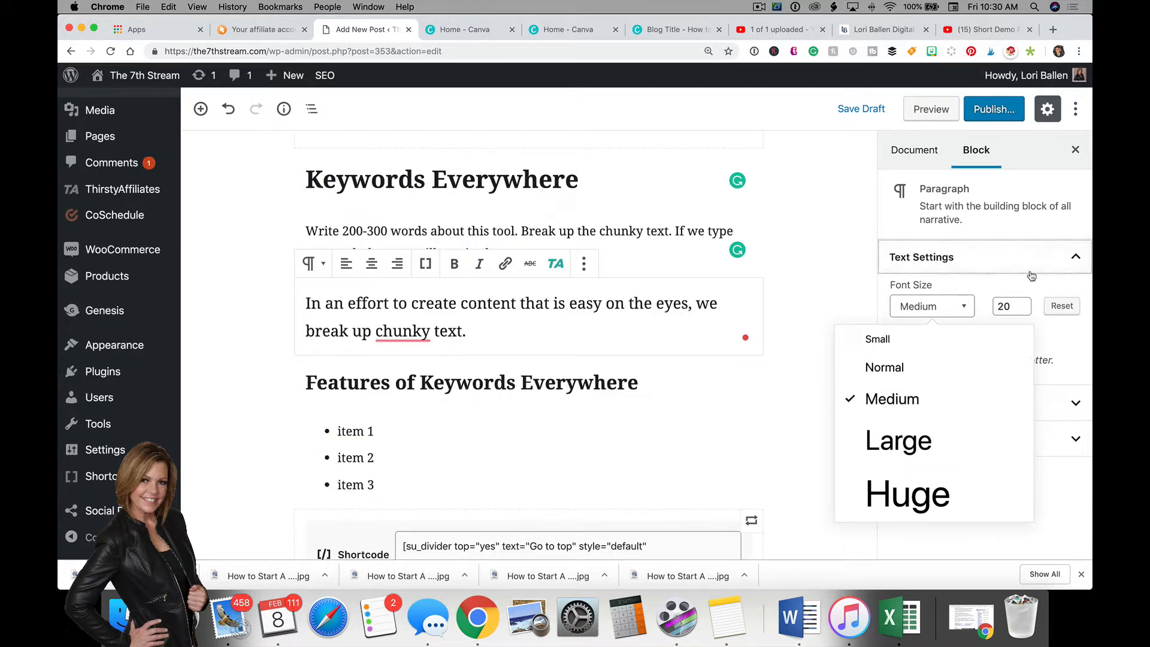
pyautogui.click(934, 298)
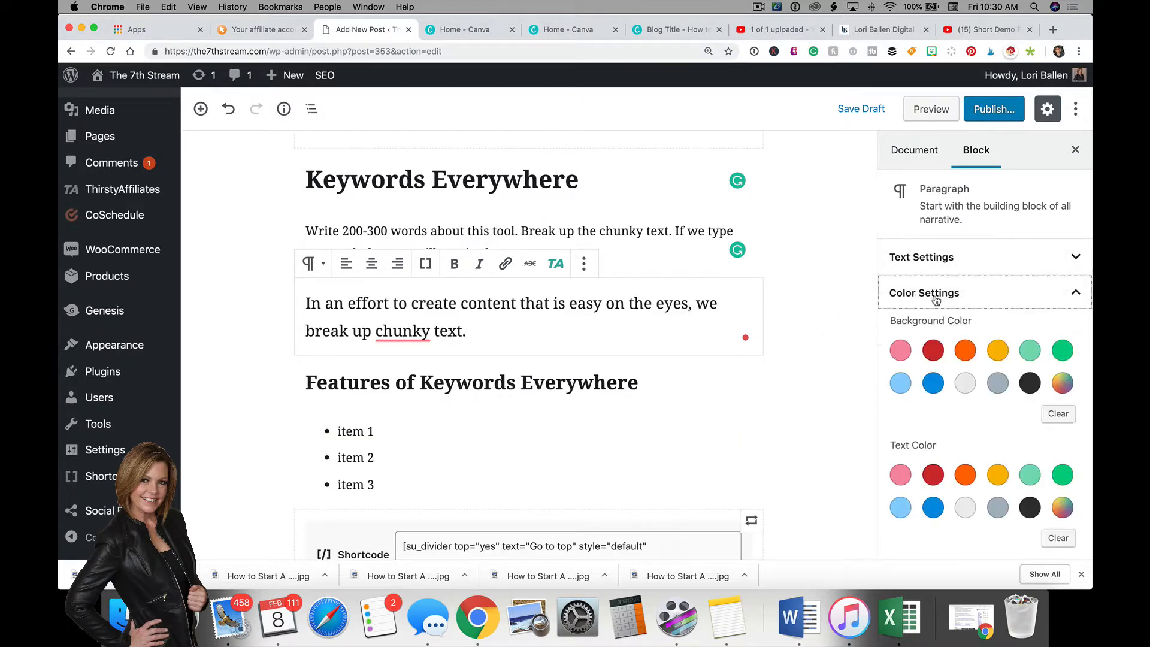
pyautogui.click(1030, 383)
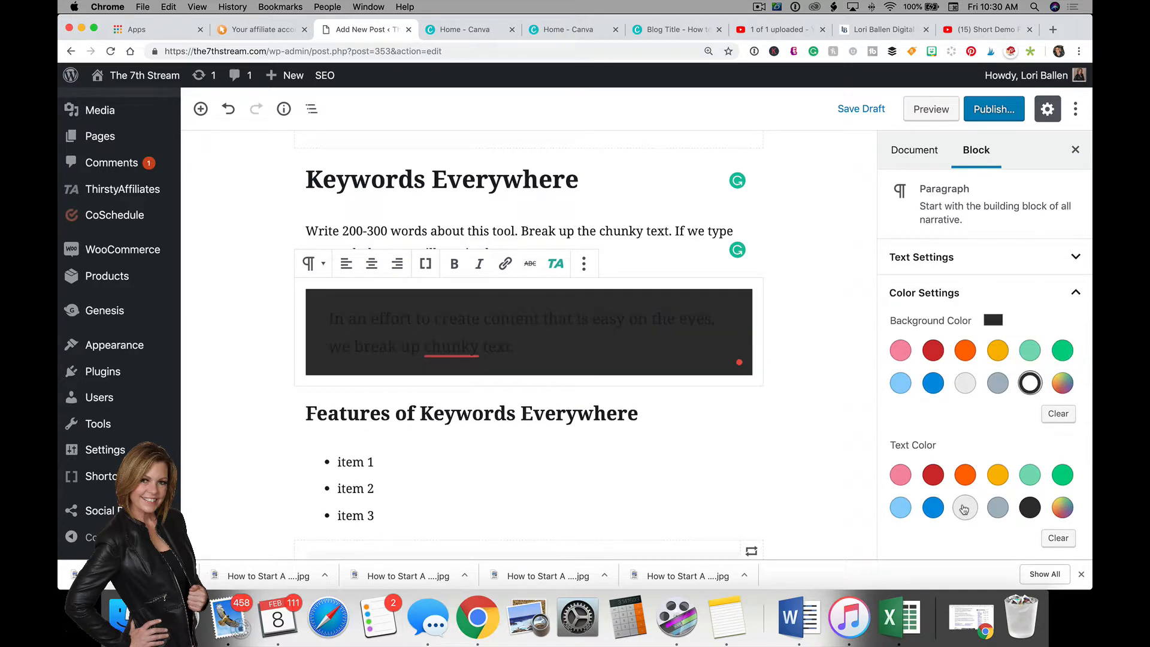
pyautogui.click(964, 508)
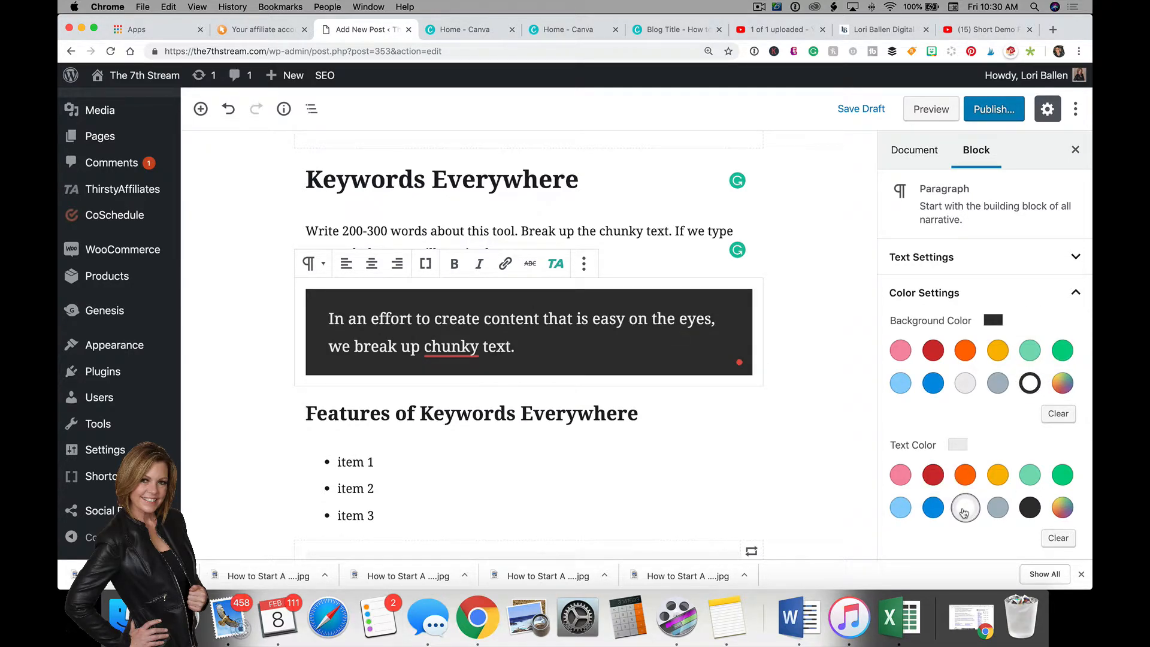
# Step: Review the styled paragraph, the bulleted list, the dividers and the Google Suggest and Quora sections in the post editor
pyautogui.scroll(2, 760, 380)
pyautogui.scroll(-5, 749, 381)
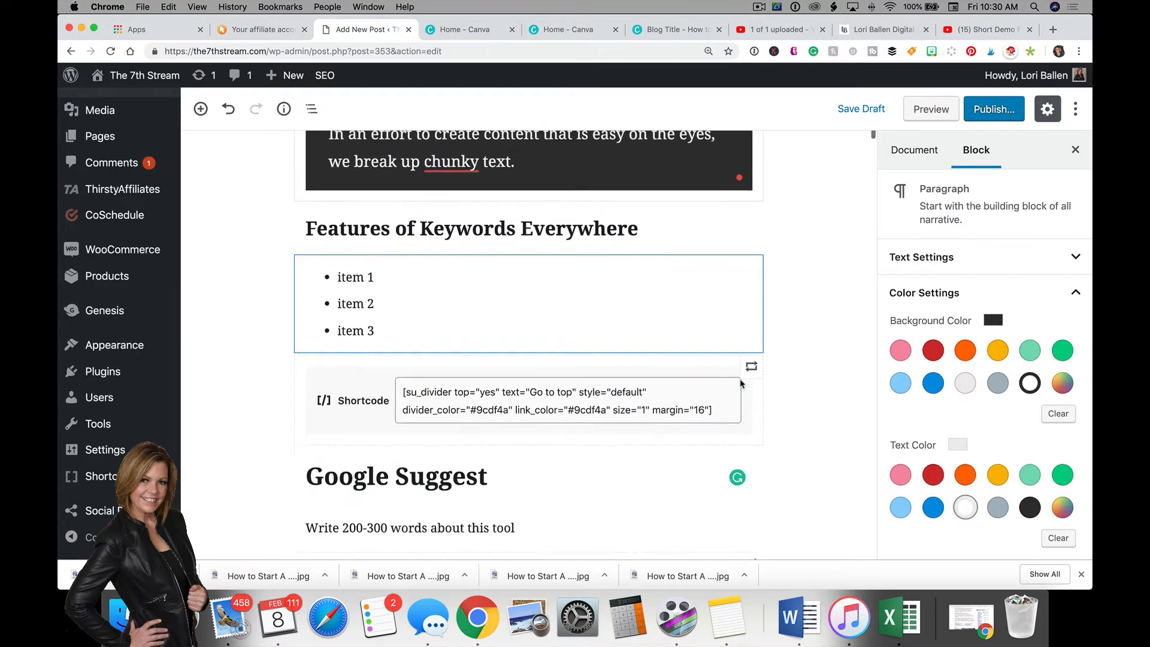
pyautogui.scroll(-3, 741, 383)
pyautogui.scroll(-2, 530, 437)
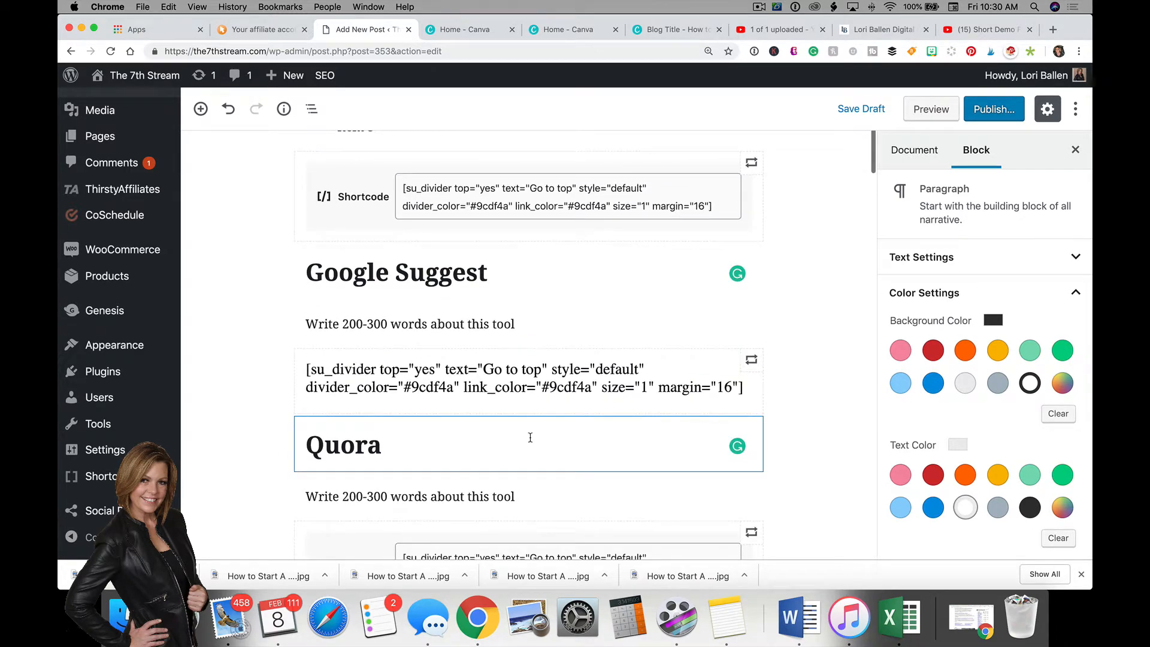
pyautogui.scroll(8, 530, 437)
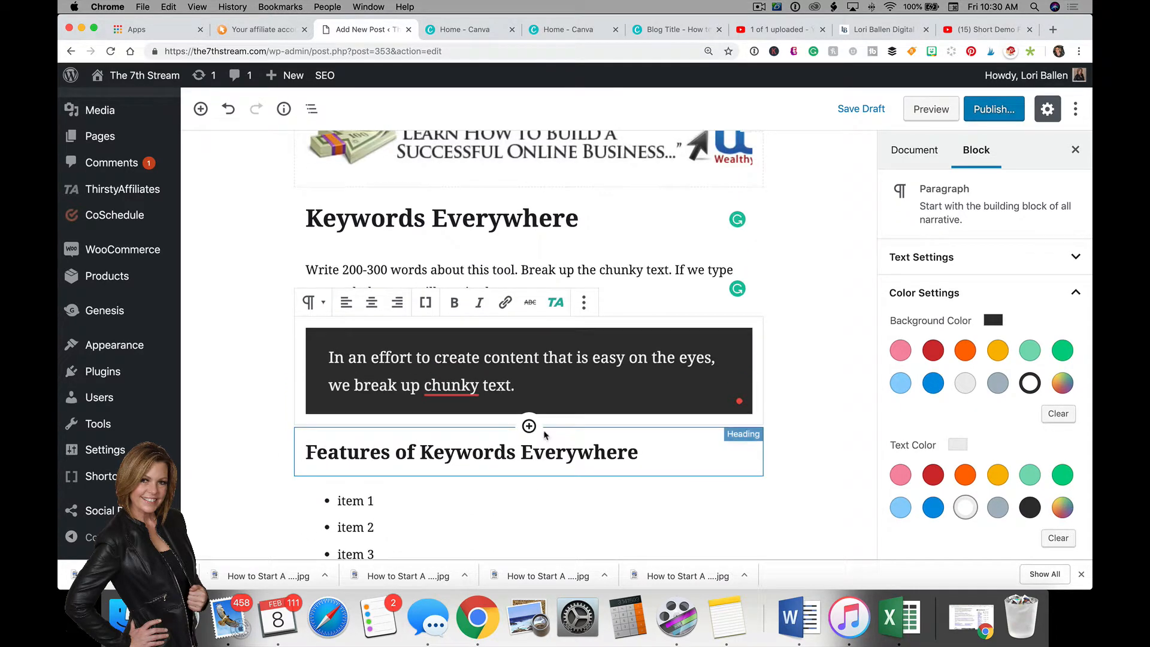
pyautogui.scroll(-1, 571, 426)
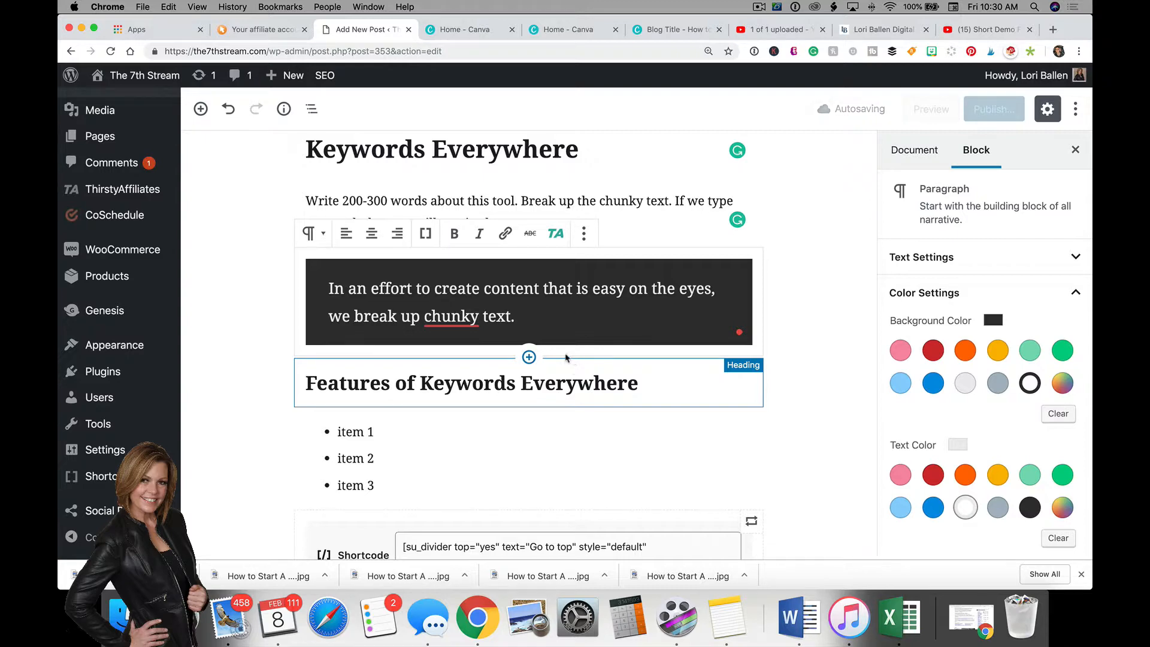
pyautogui.scroll(-4, 575, 354)
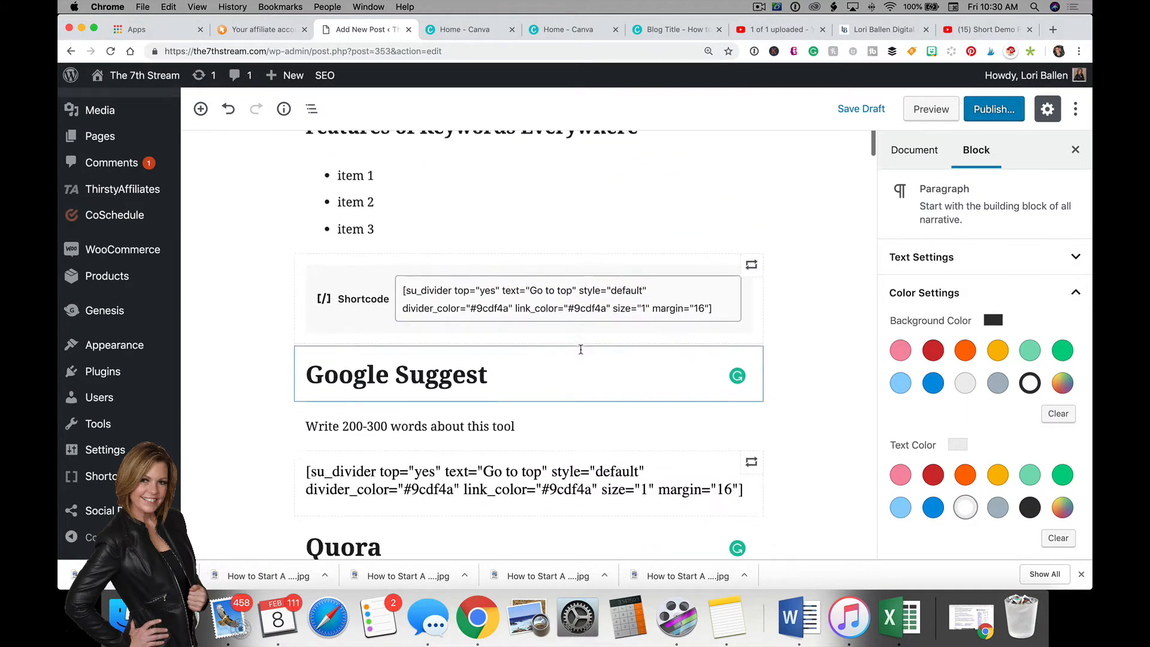
pyautogui.scroll(-3, 580, 351)
pyautogui.scroll(3, 581, 354)
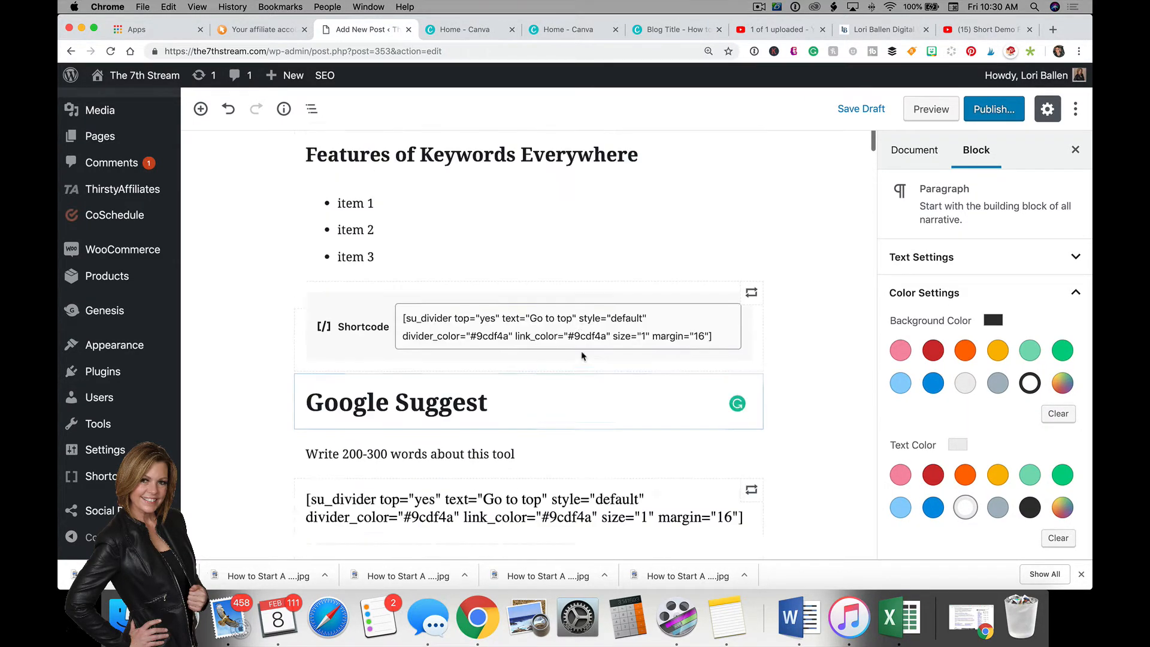
pyautogui.scroll(4, 581, 356)
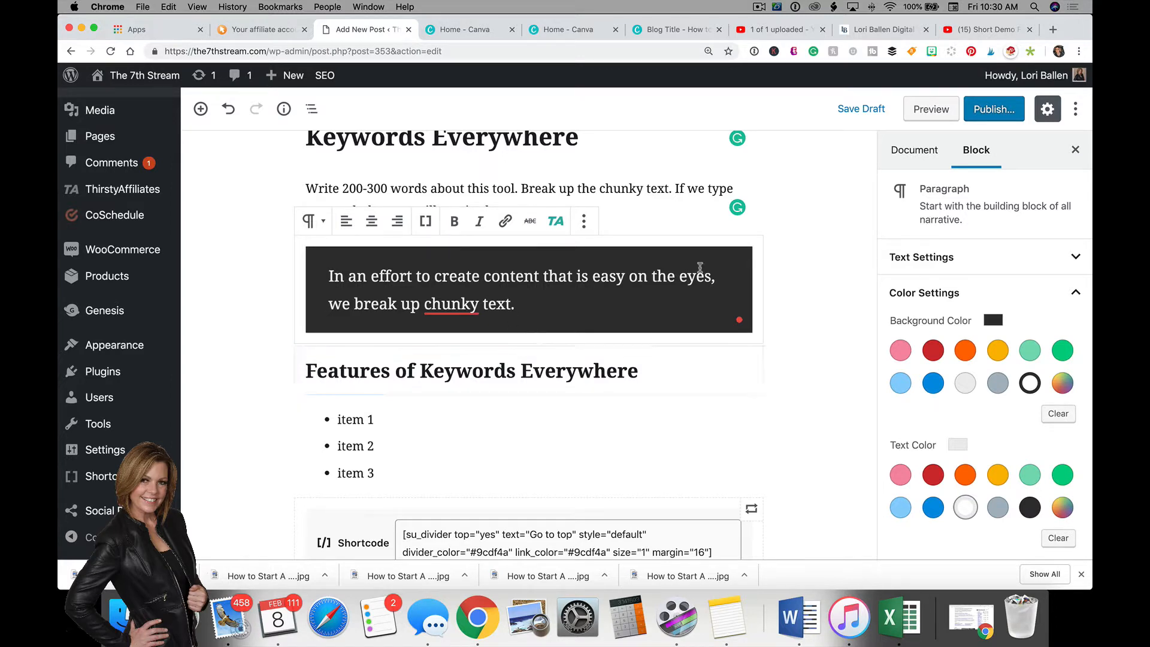
pyautogui.scroll(2, 680, 321)
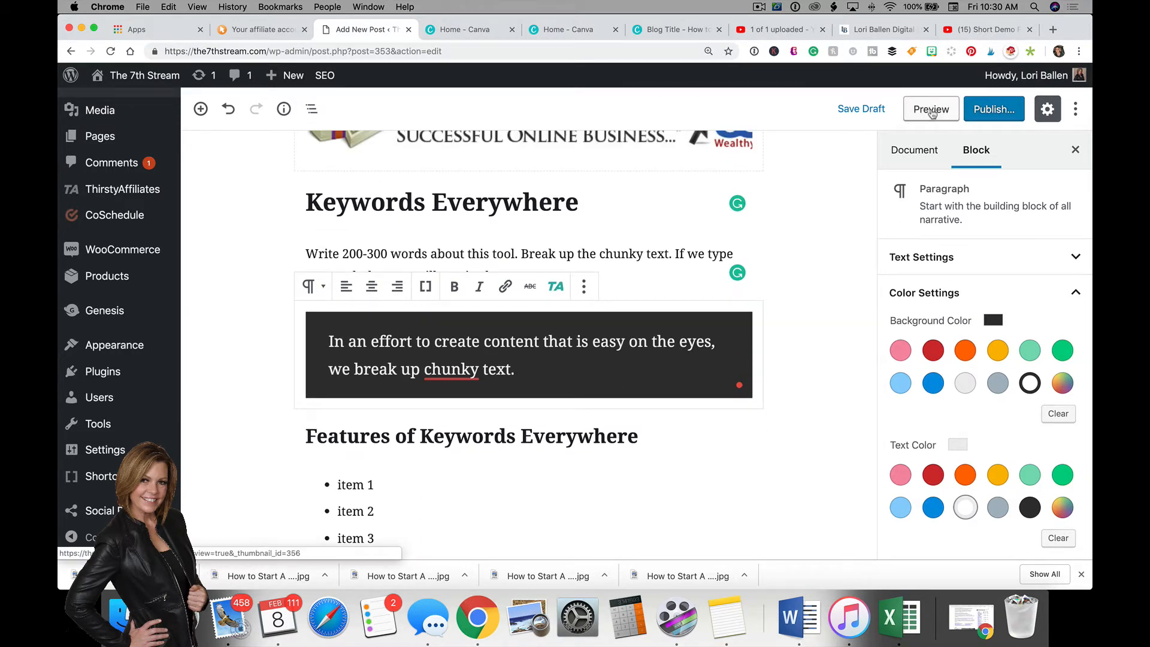
# Step: Preview the post and examine the layout of the video, banner, dark text box, bulleted list and dividers between the tools
pyautogui.click(930, 109)
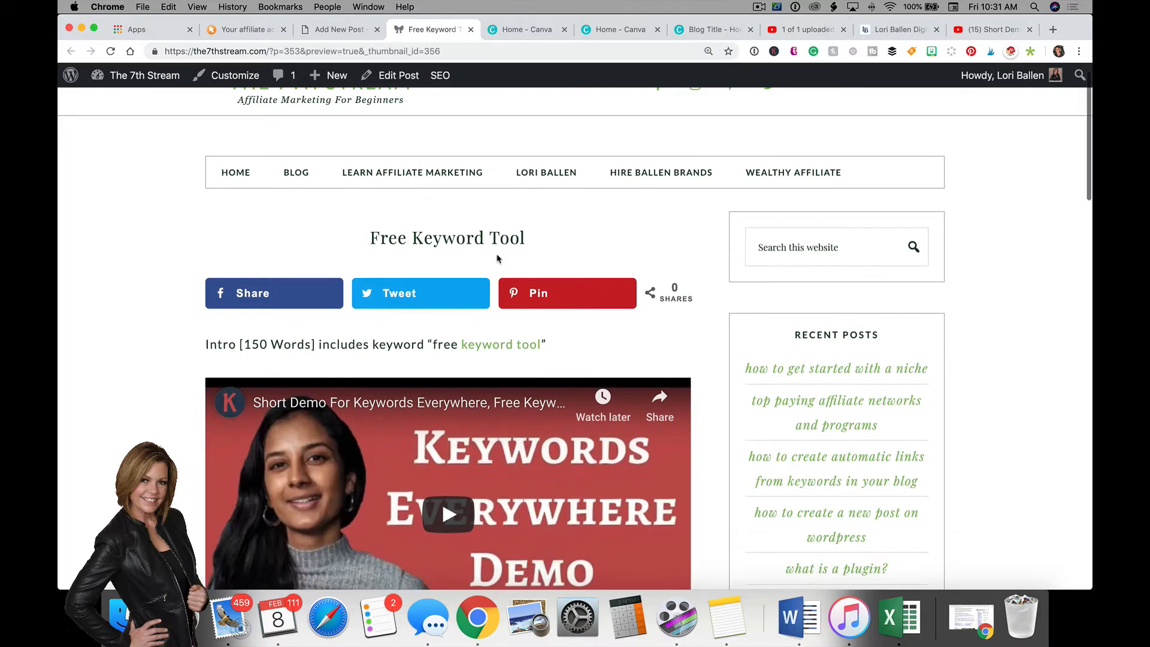
pyautogui.scroll(-2, 496, 258)
pyautogui.scroll(-10, 468, 266)
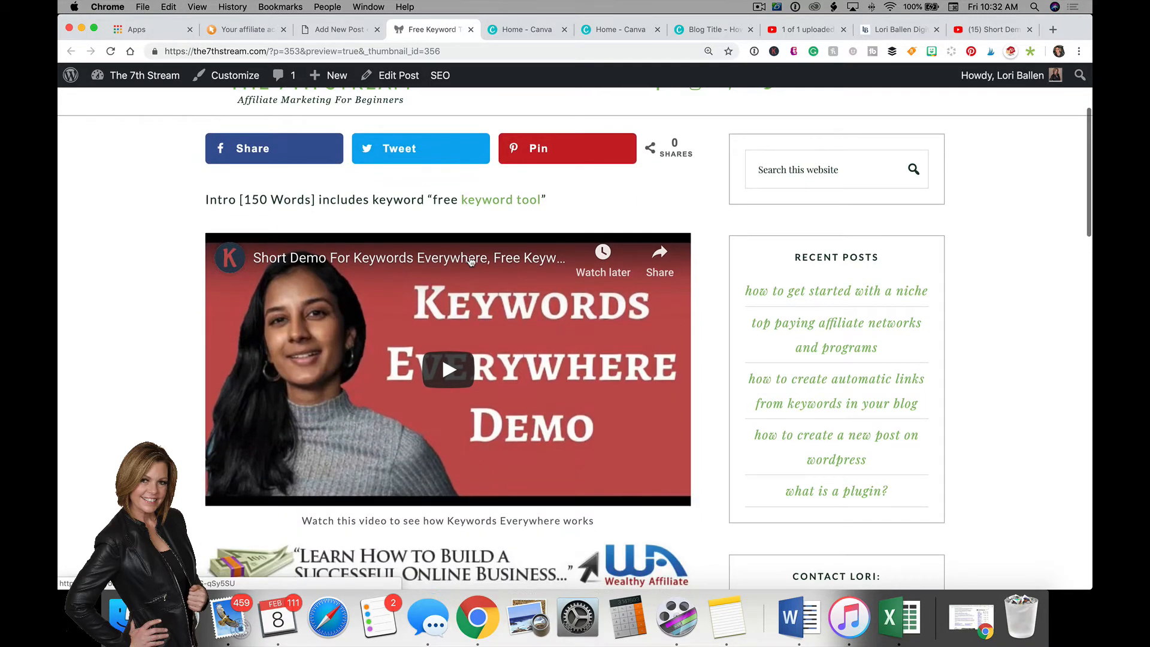
pyautogui.scroll(-3, 471, 263)
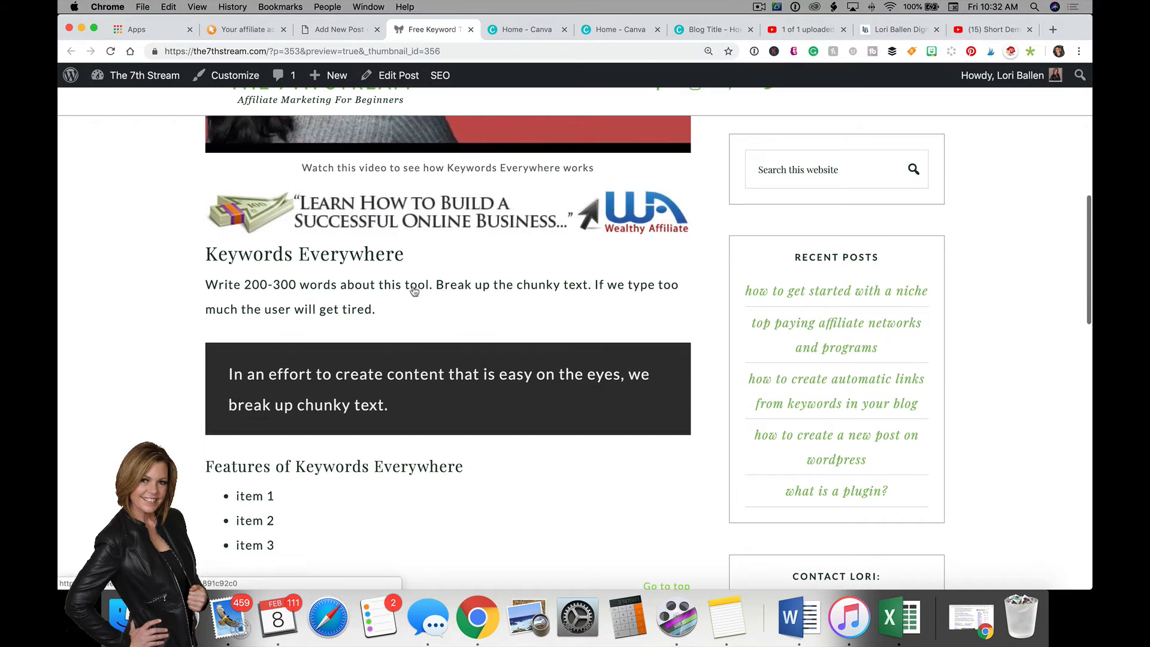
pyautogui.scroll(-3, 542, 267)
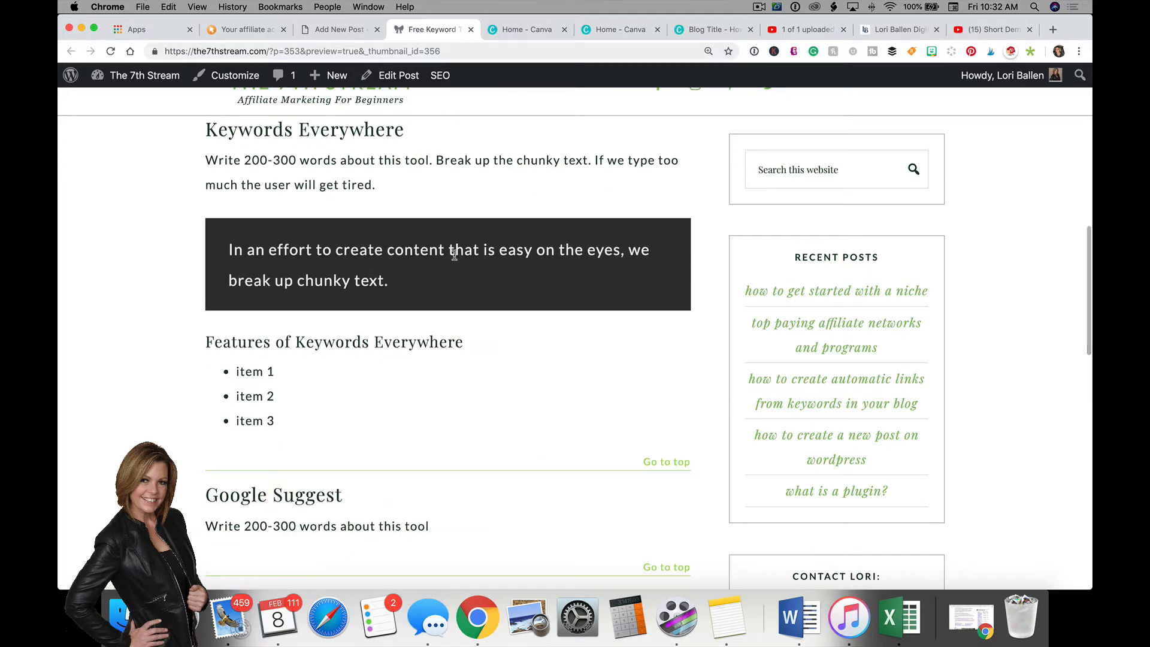
pyautogui.scroll(-3, 454, 250)
pyautogui.scroll(-8, 454, 261)
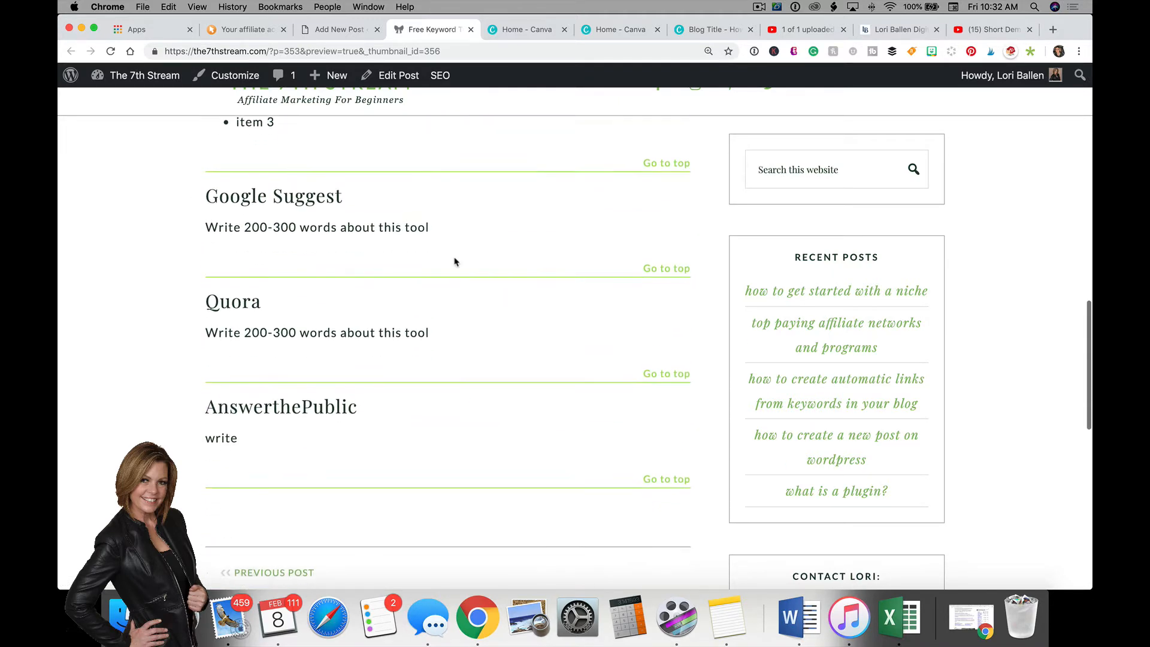
pyautogui.scroll(8, 454, 261)
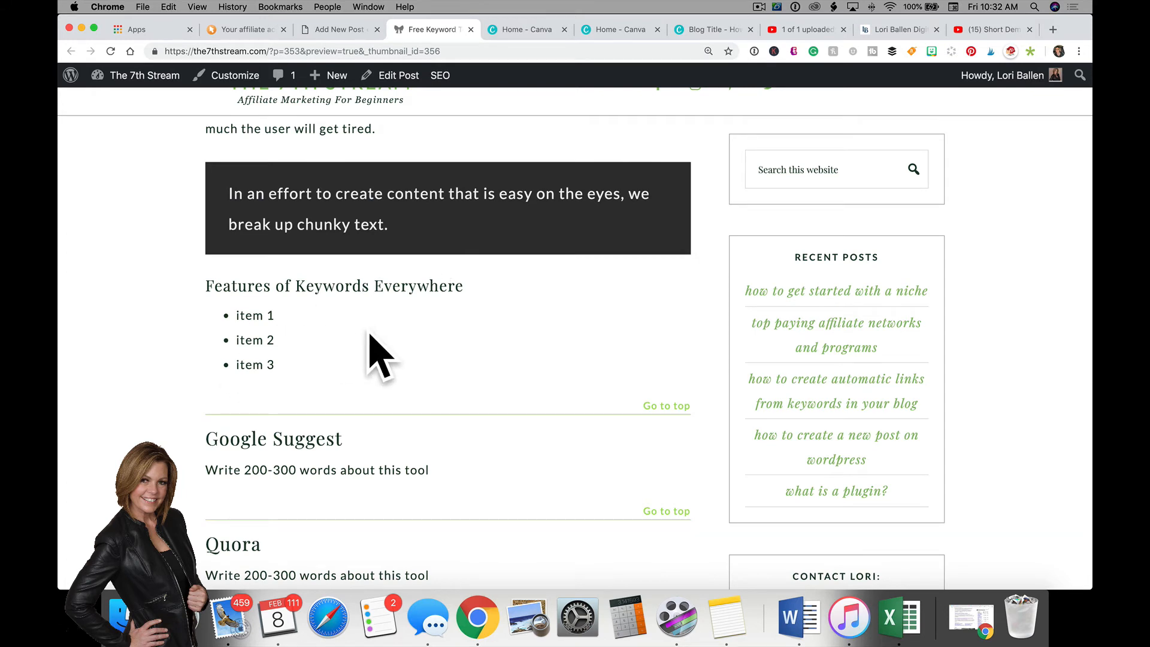
pyautogui.scroll(1, 365, 336)
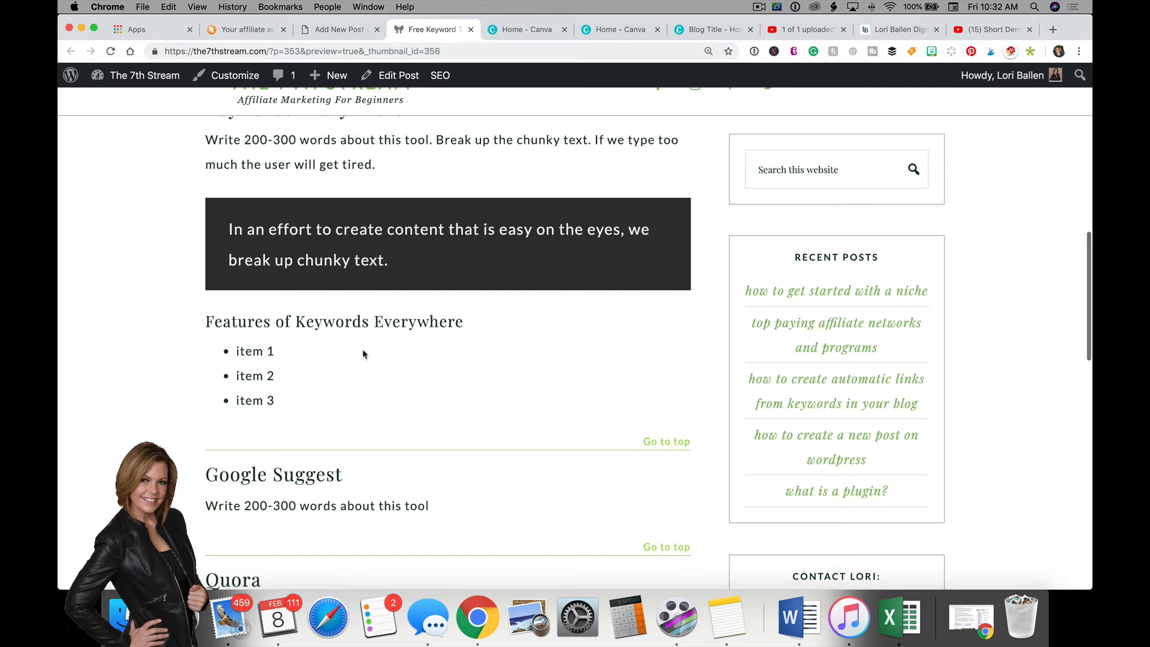
pyautogui.scroll(7, 479, 352)
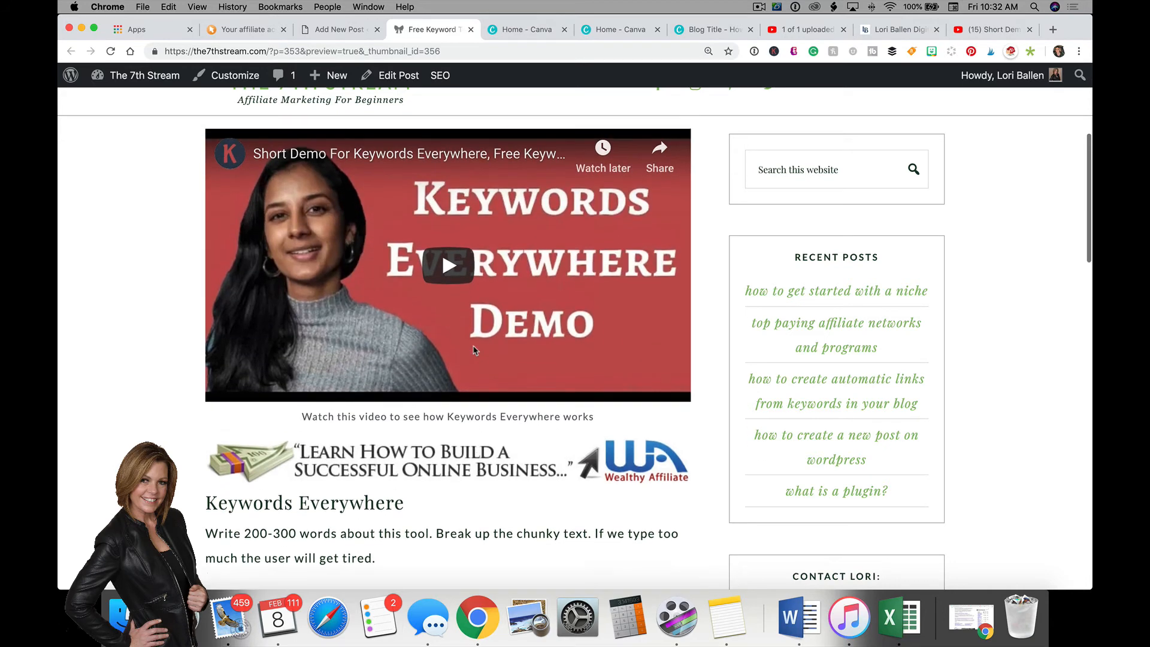
pyautogui.scroll(-4, 472, 353)
pyautogui.scroll(-3, 472, 354)
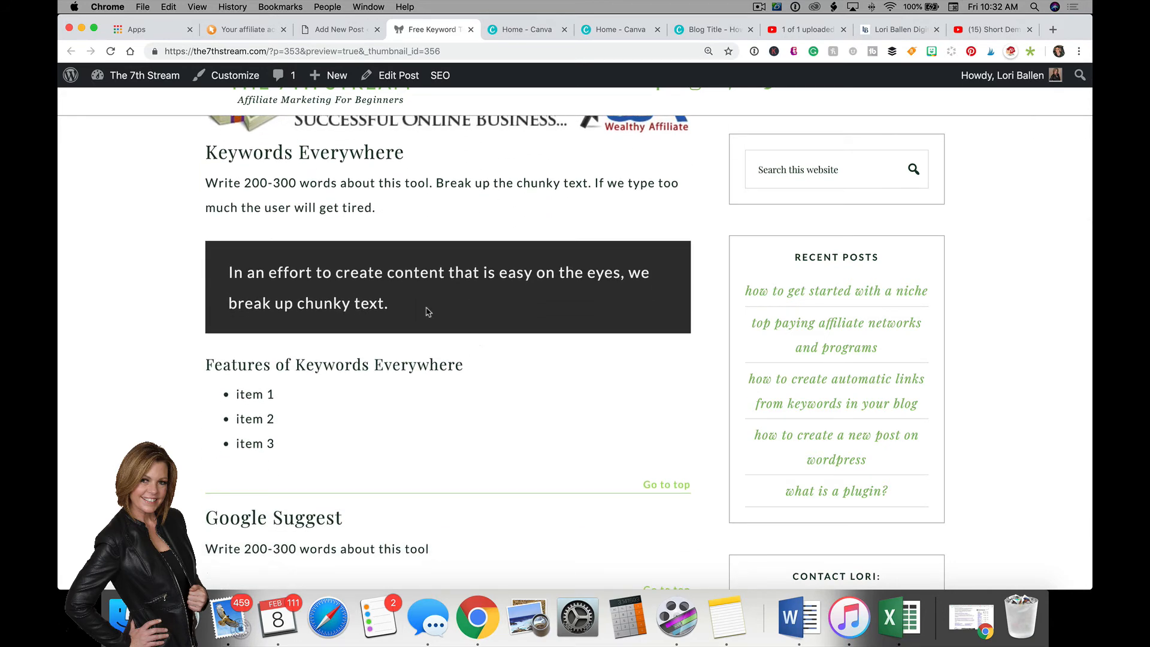
pyautogui.scroll(-2, 376, 259)
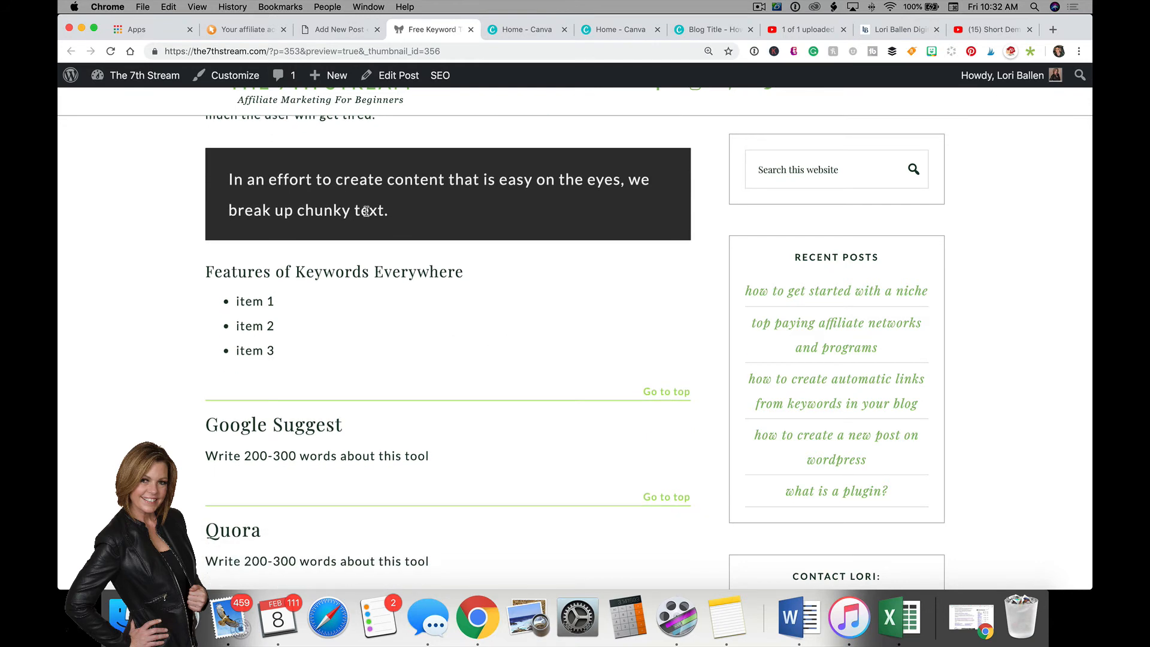